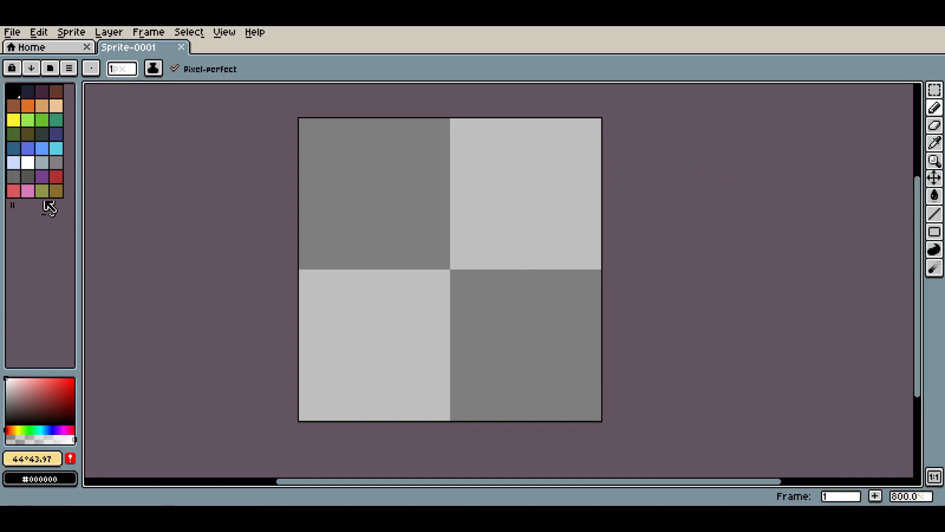
Step: Widen the colour palette area and load the edg32 palette preset
left_click_drag(79, 189, 97, 189)
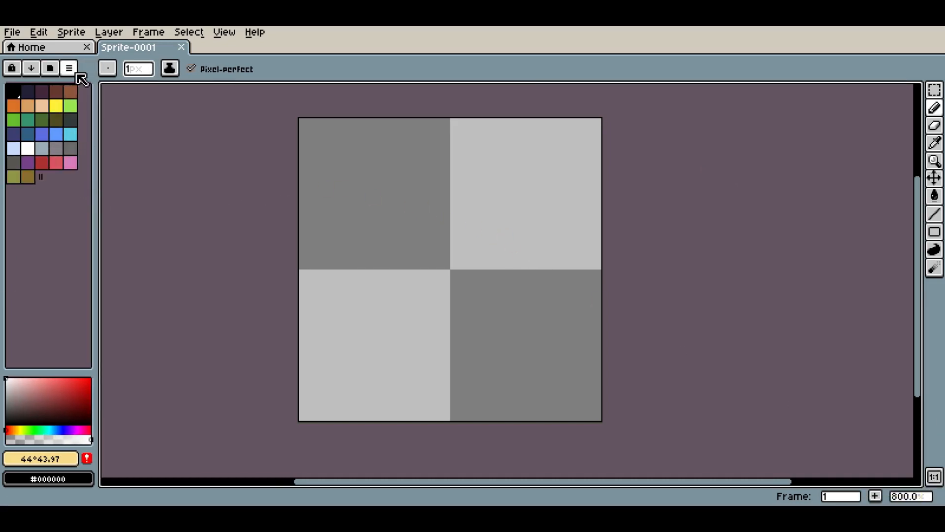
left_click(69, 68)
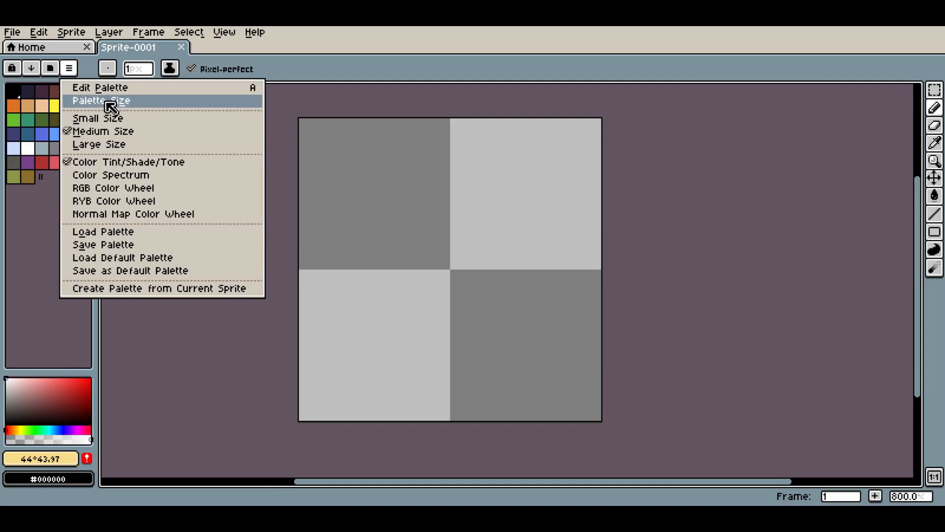
left_click(49, 68)
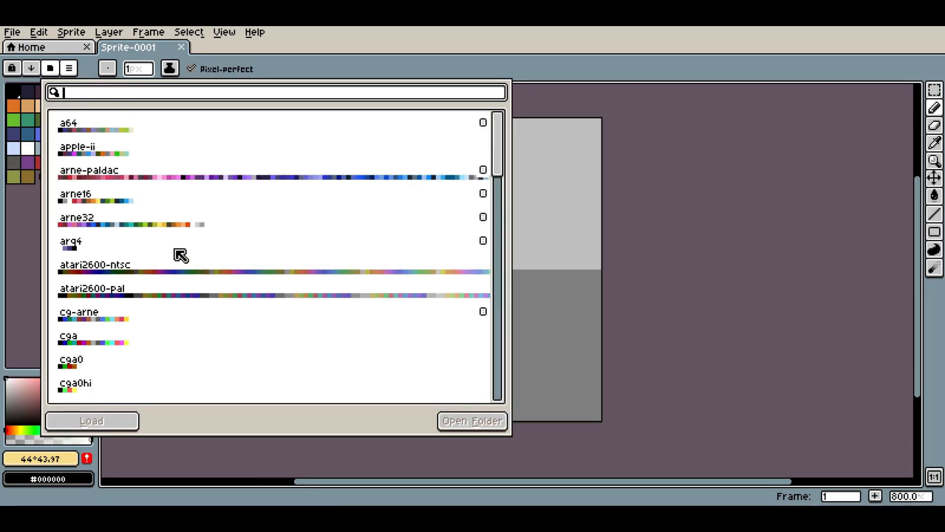
scroll(189, 280, "down", 6)
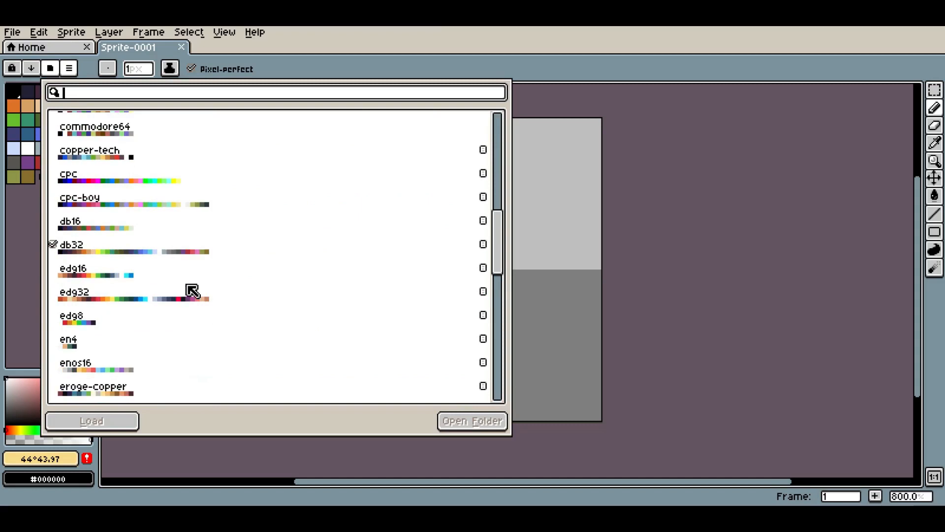
left_click(193, 302)
left_click(135, 422)
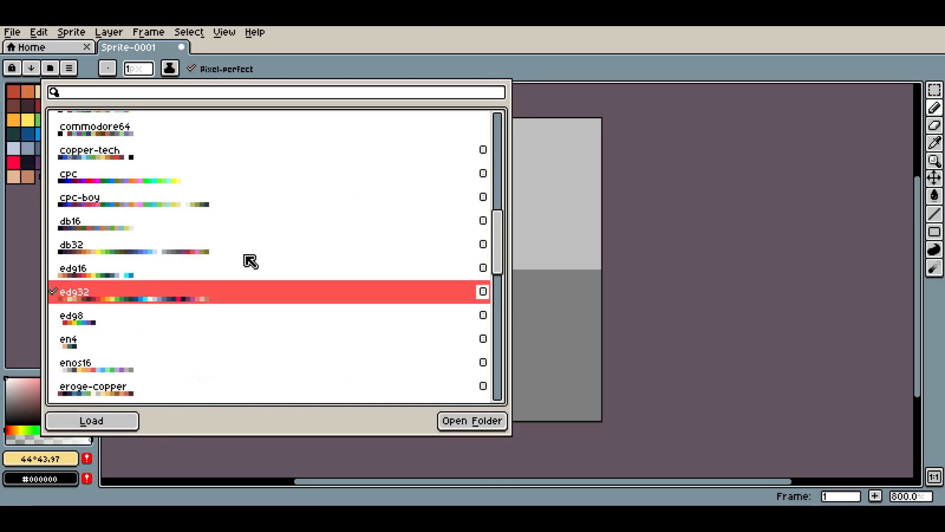
left_click(31, 242)
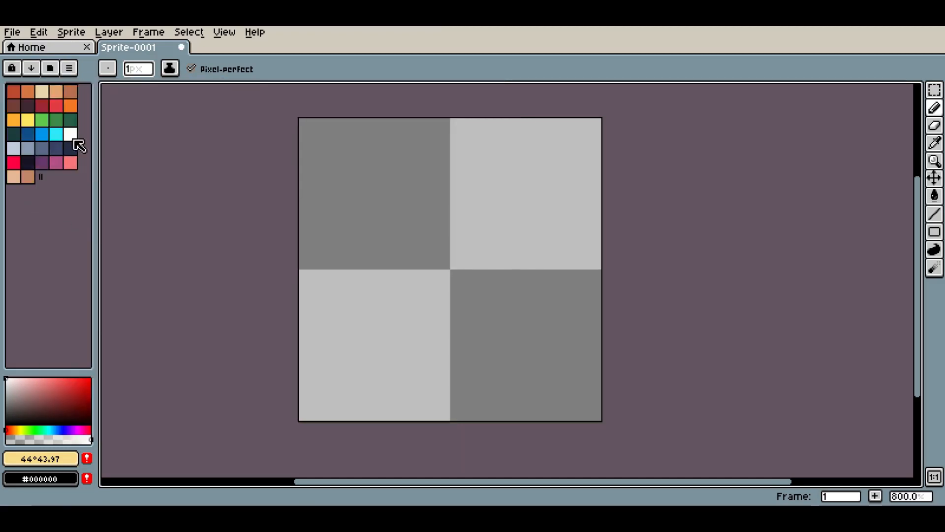
Step: Fill the whole canvas with a dark brick red of hue 0°, saturation 69% and value 43%
left_click(42, 105)
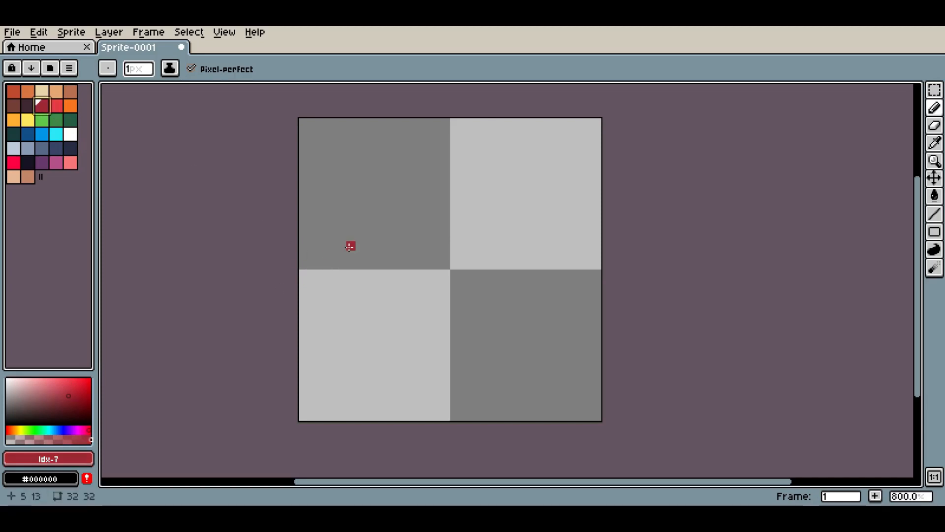
key("g")
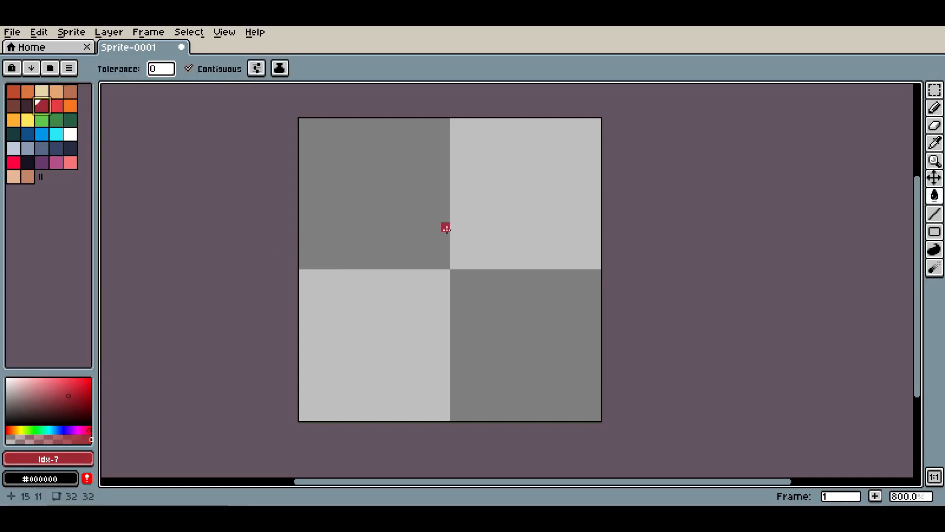
left_click(447, 229)
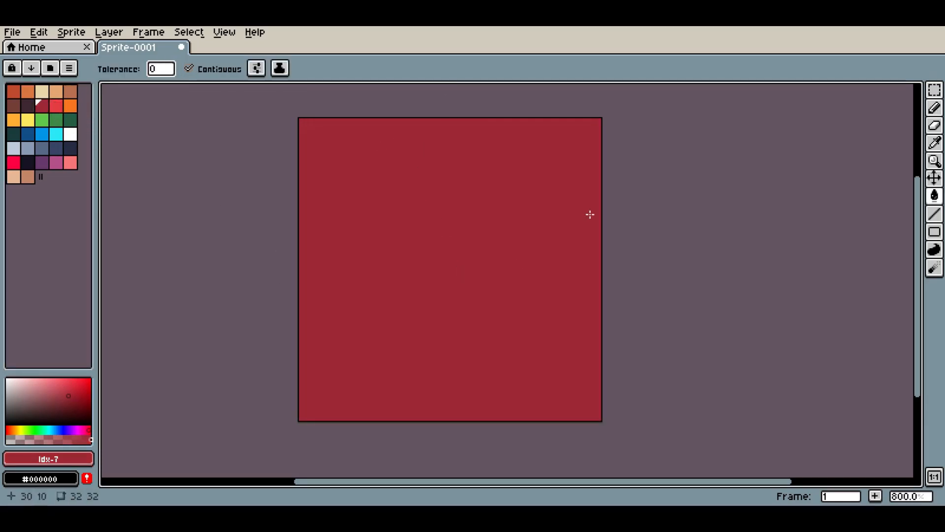
left_click(63, 404)
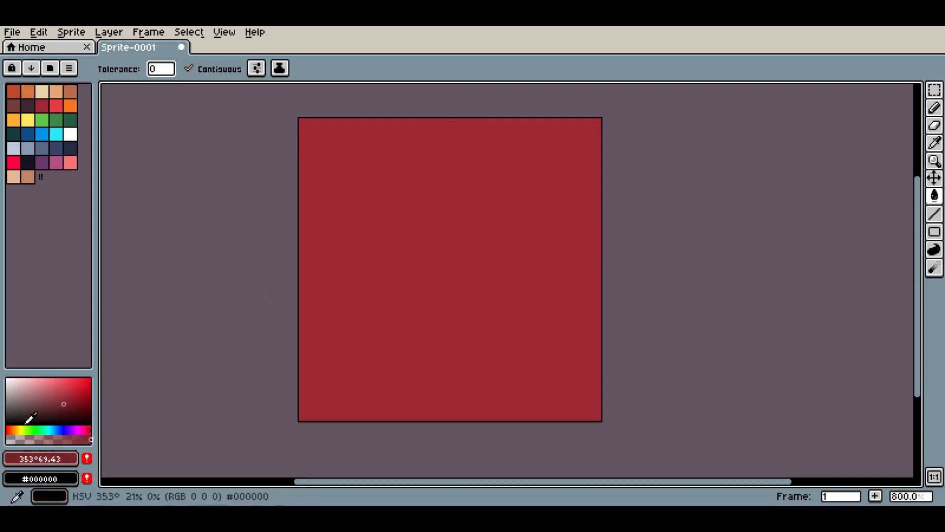
left_click(478, 289)
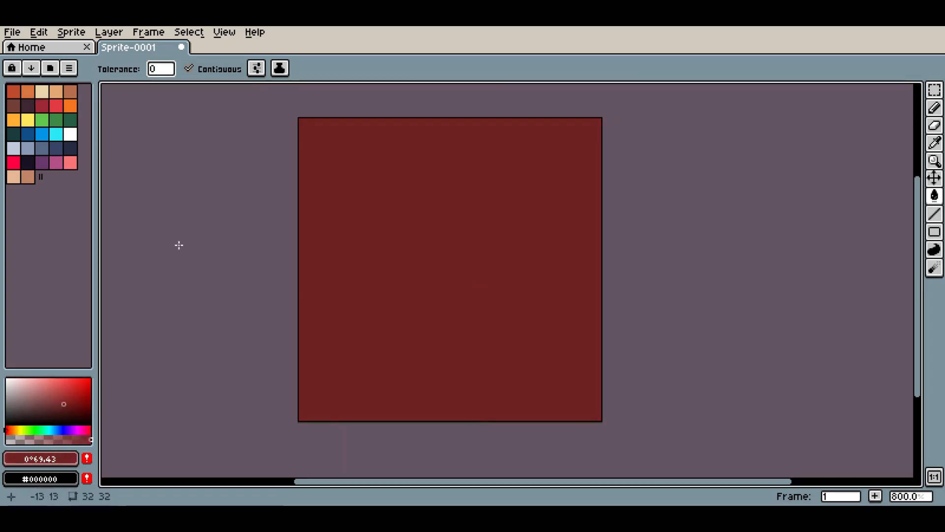
left_click_drag(193, 194, 191, 197)
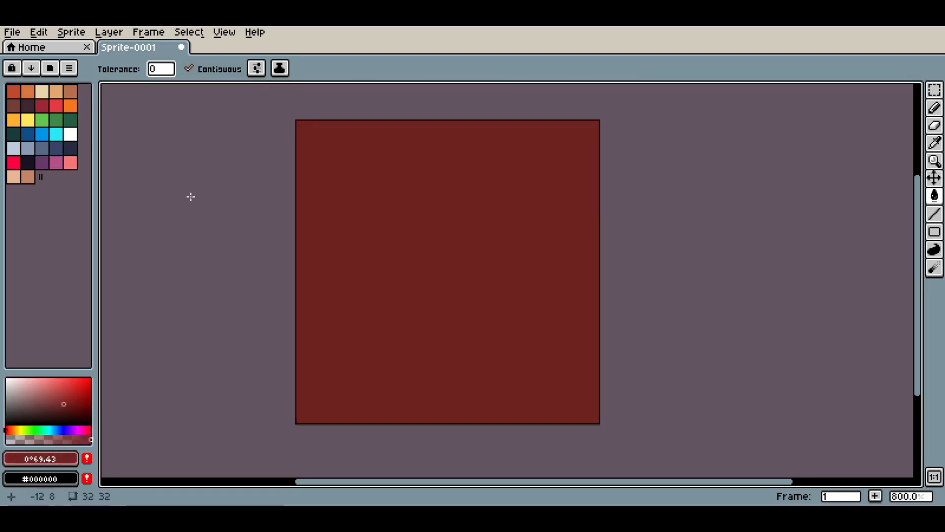
Step: Mix a pale beige mortar colour, #decba3, starting from the palette's yellow swatch
left_click(28, 120)
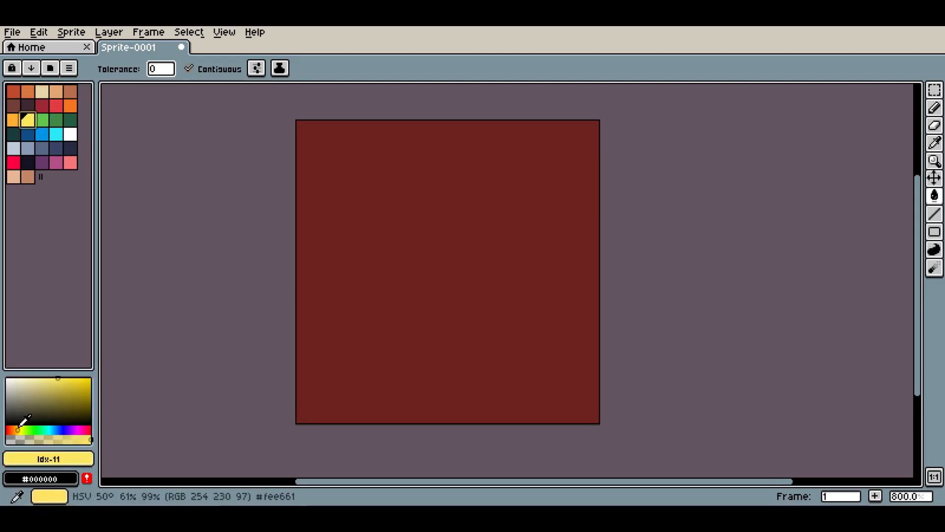
left_click_drag(47, 382, 28, 383)
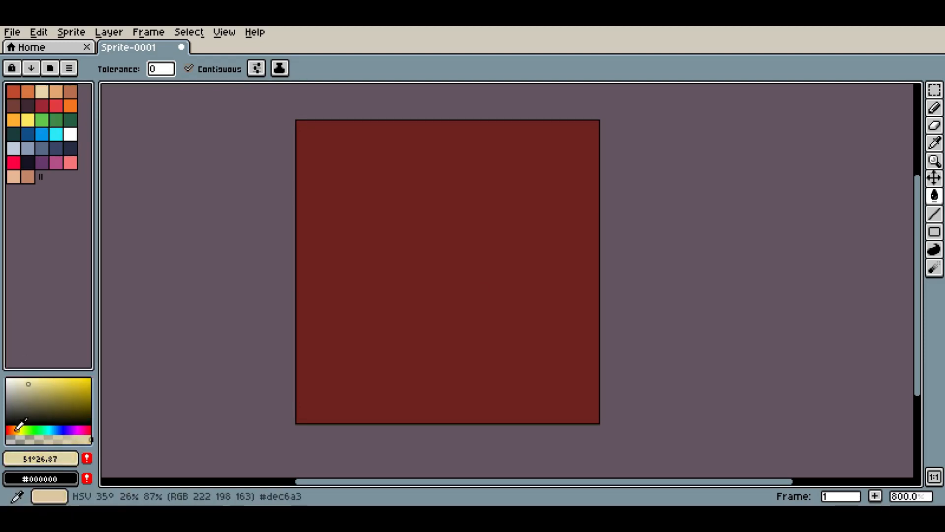
left_click(15, 430)
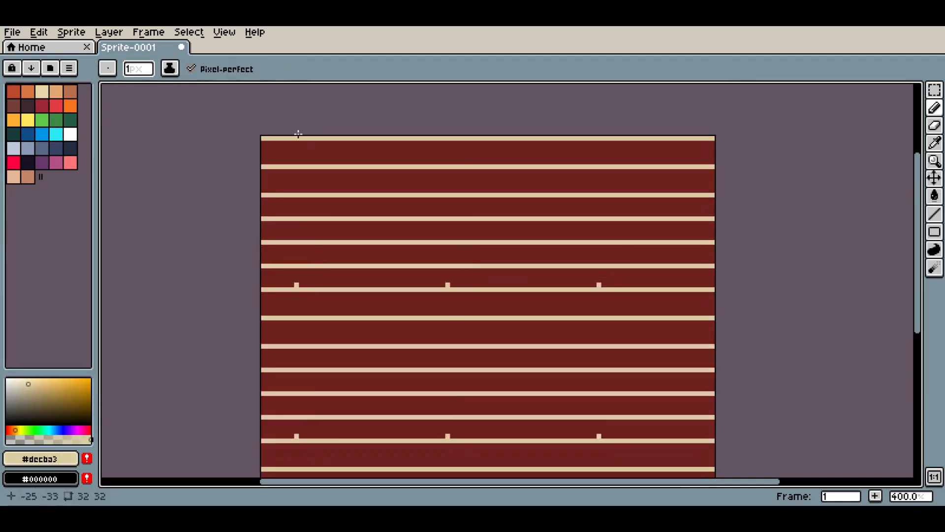
Step: Draw staggered one-pixel vertical mortar joints in beige across the first three brick rows of the tile
mouse_move(300, 140)
left_mouse_down()
mouse_move(300, 164)
mouse_move(333, 188)
left_mouse_up()
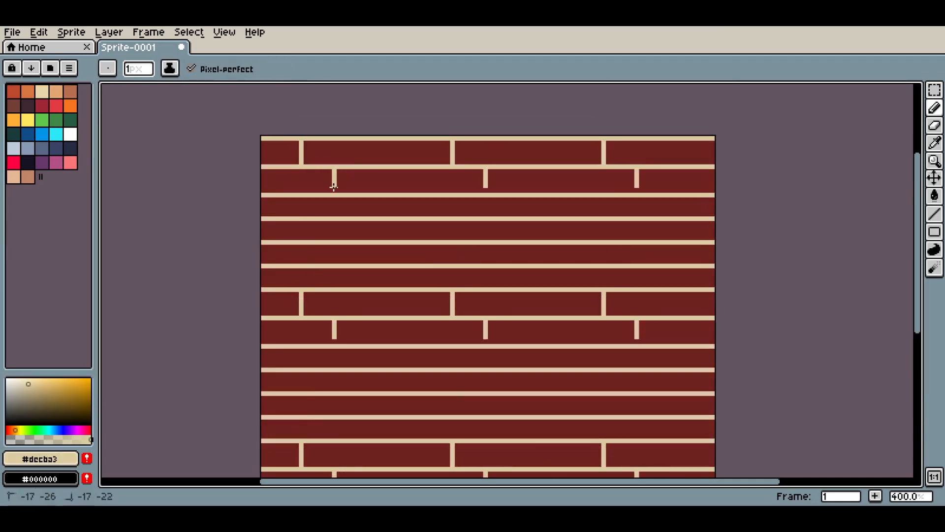
mouse_move(404, 169)
left_mouse_down()
mouse_move(402, 192)
mouse_move(402, 181)
mouse_move(365, 201)
mouse_move(369, 219)
left_mouse_up()
key("ctrl+z")
key("ctrl+z")
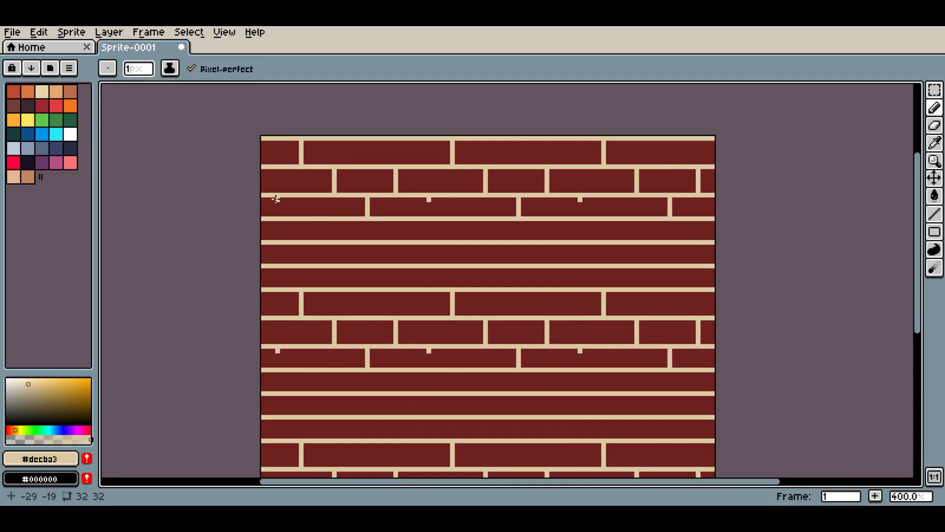
Step: Continue the staggered vertical mortar joints down to the sixth brick row and add a second joint to the first row
mouse_move(277, 197)
left_mouse_down()
mouse_move(384, 225)
mouse_move(310, 241)
left_mouse_up()
left_click_drag(387, 212, 387, 241)
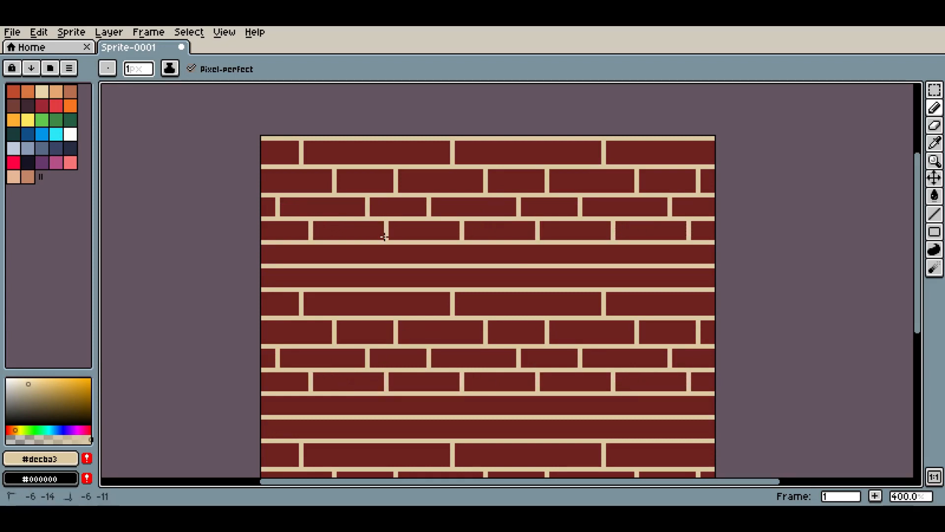
left_click_drag(438, 264, 437, 245)
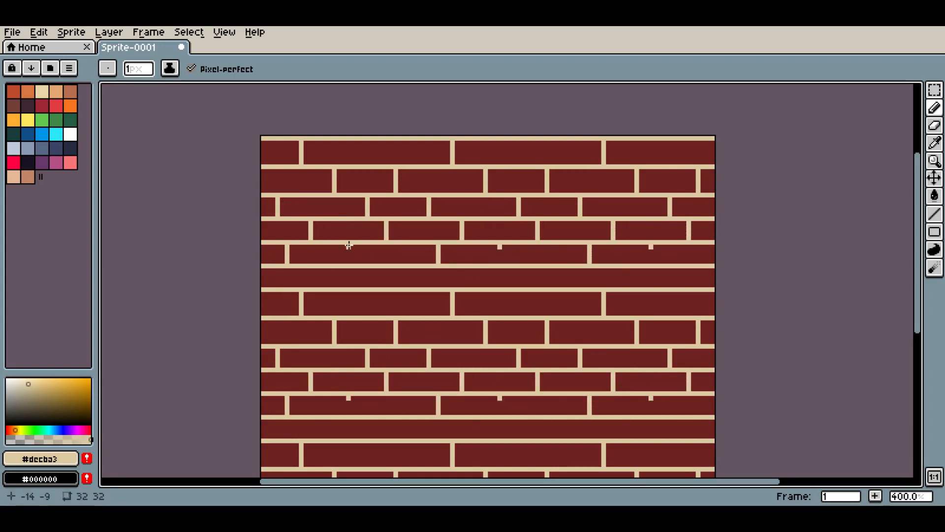
mouse_move(353, 246)
left_mouse_down()
mouse_move(353, 264)
mouse_move(396, 271)
mouse_move(401, 287)
left_mouse_up()
left_click(310, 279)
mouse_move(317, 269)
left_mouse_down()
mouse_move(376, 299)
mouse_move(348, 302)
mouse_move(365, 291)
mouse_move(367, 314)
left_mouse_up()
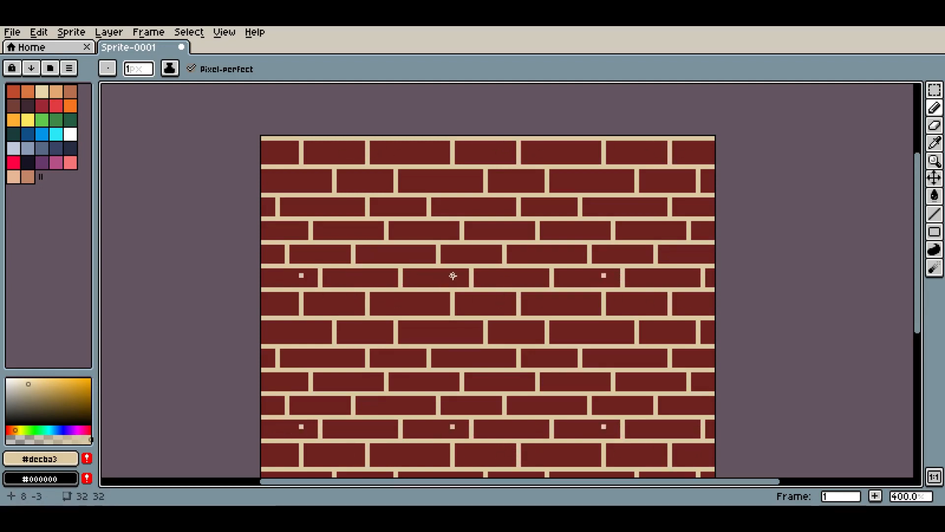
scroll(453, 275, "down", 1)
left_click_drag(808, 194, 802, 207)
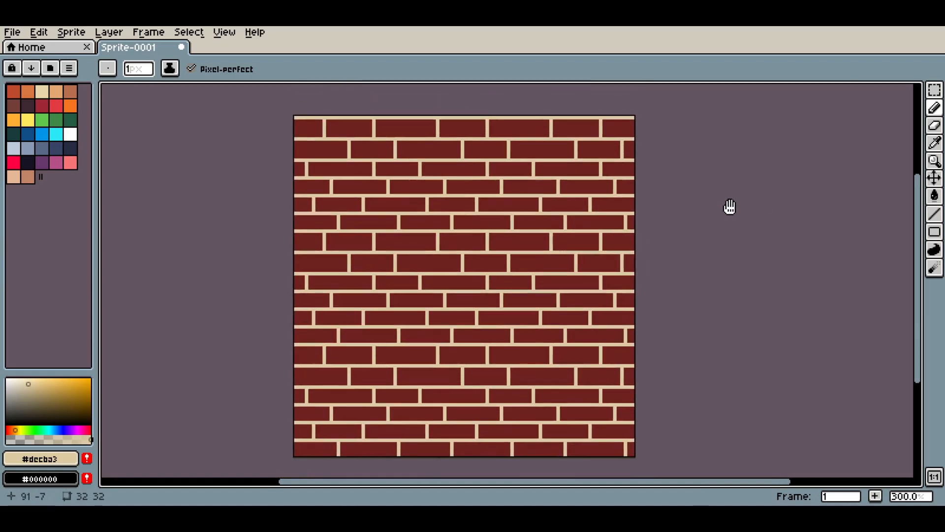
left_click_drag(537, 164, 453, 220)
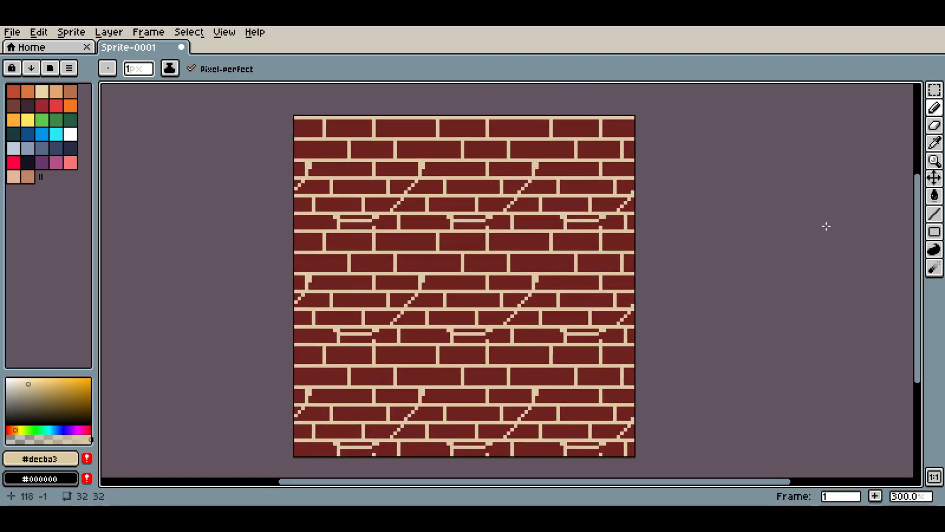
key("ctrl+z")
left_click_drag(743, 255, 733, 255)
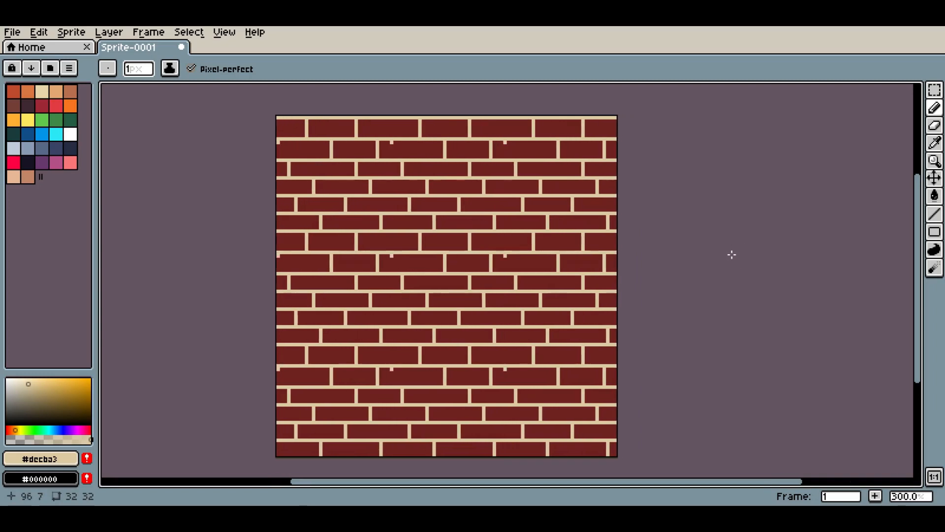
Step: Turn off tiled mode for the brick sprite
left_click(196, 34)
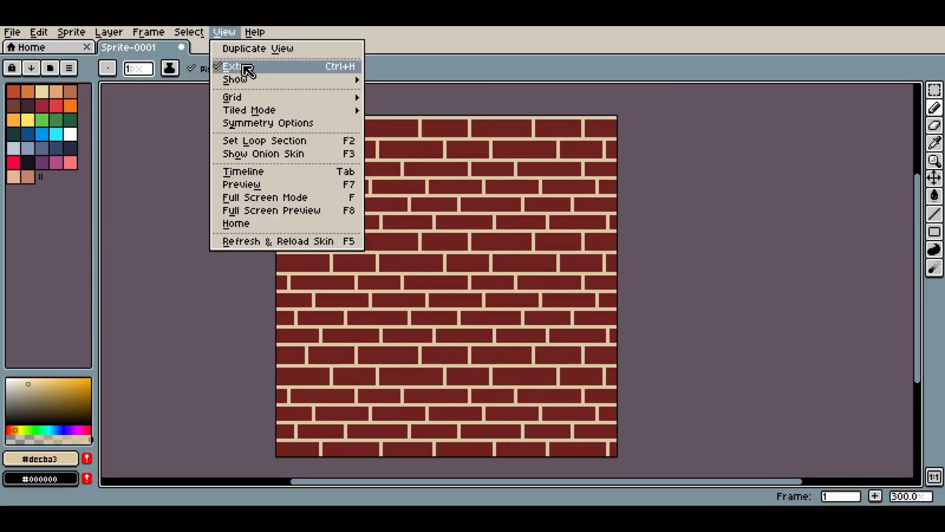
mouse_move(261, 115)
left_click(420, 113)
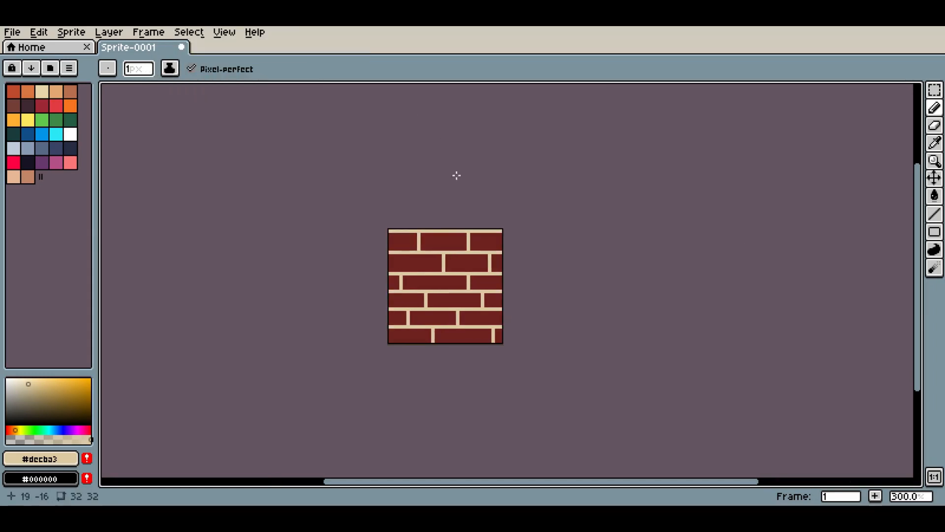
scroll(443, 257, "up", 4)
left_click_drag(443, 257, 439, 183)
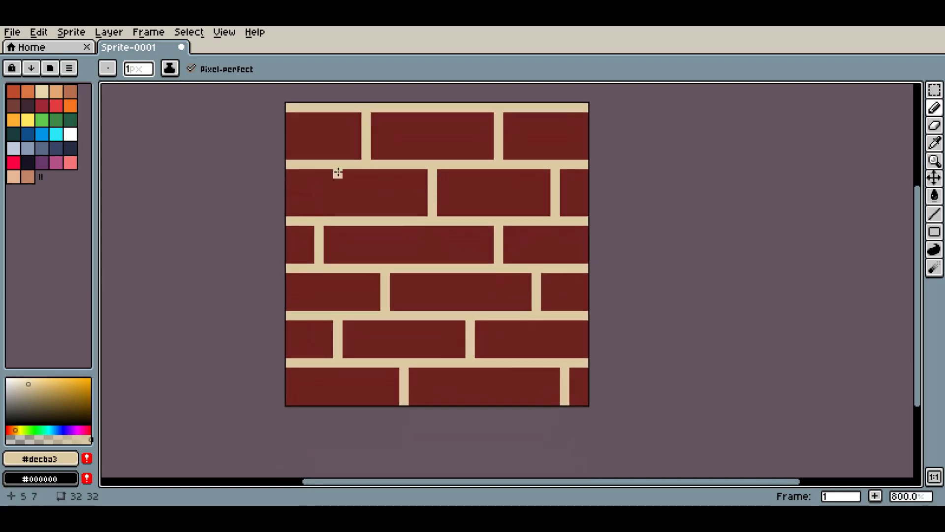
left_click_drag(171, 158, 171, 151)
Step: Sample the brick red, darken it to saturation 64% and value 17%, and fill the mortar lines with it
key("i")
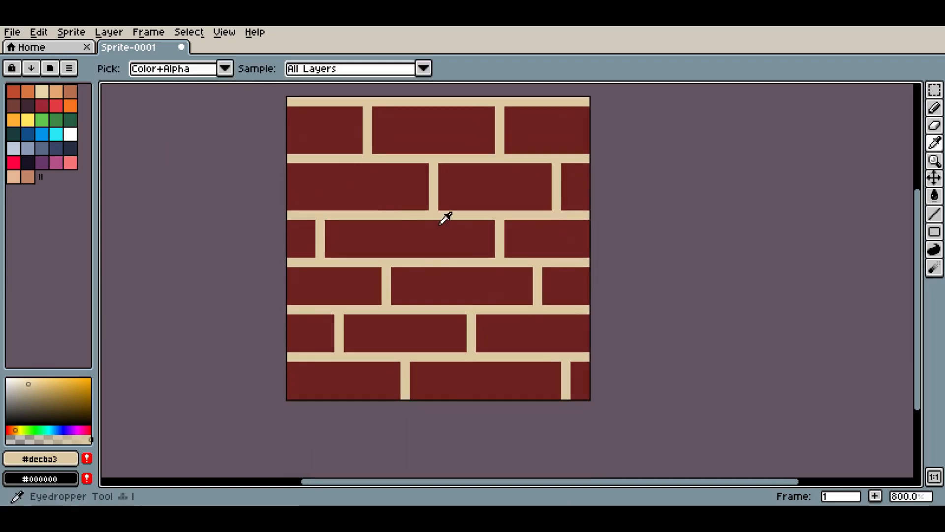
left_click(375, 234)
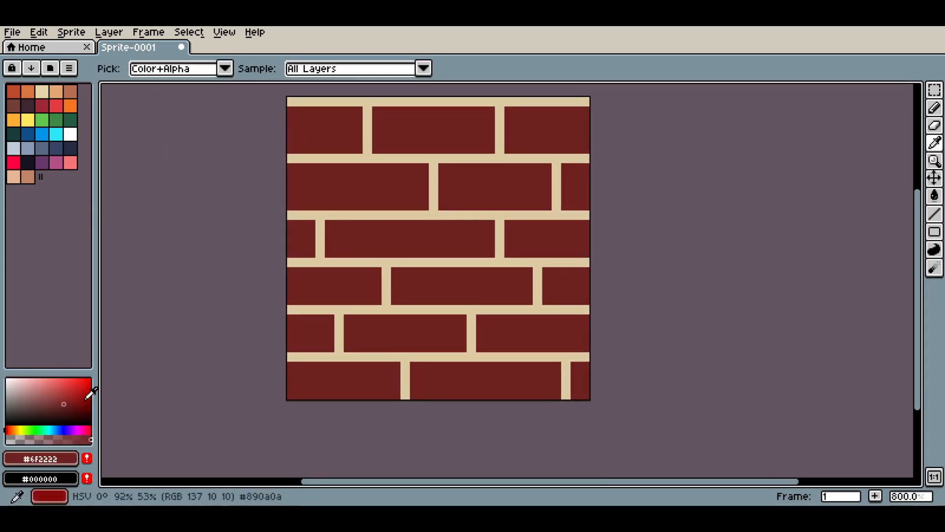
left_click(60, 416)
key("g")
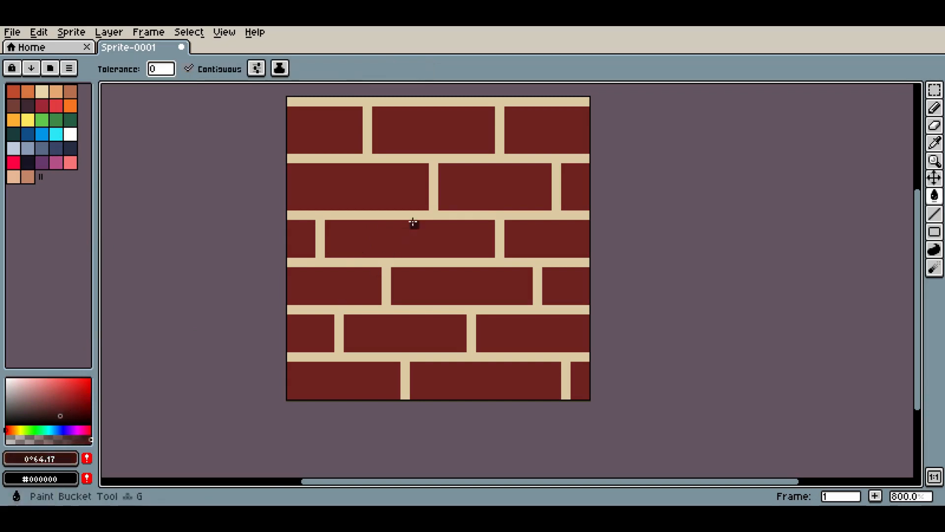
left_click(452, 216)
scroll(513, 235, "up", 1)
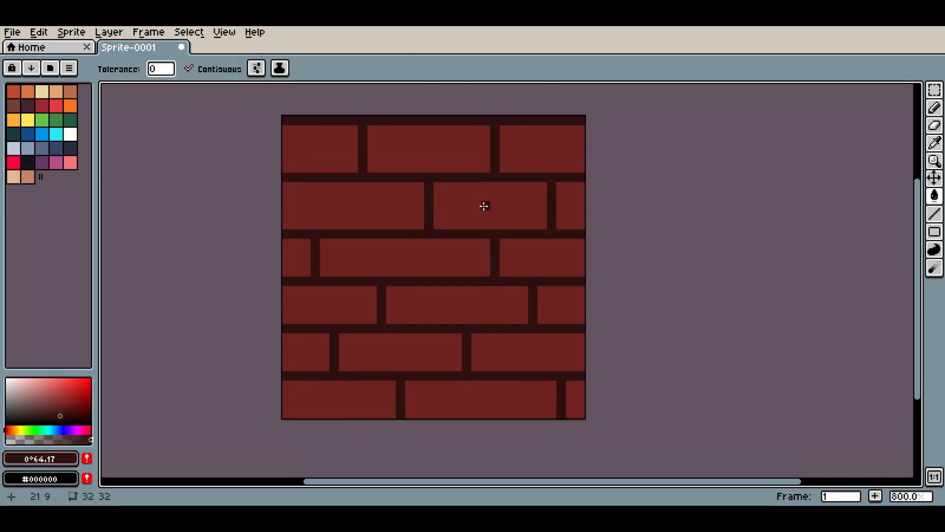
scroll(451, 242, "down", 1)
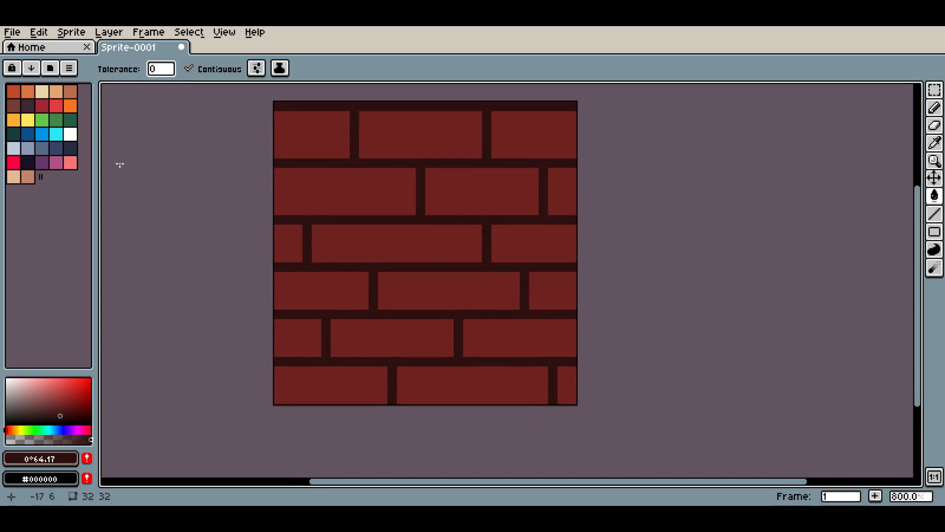
Step: Sample the brick red, darken it to saturation 67% and value 28%, and shade the bottom pixel line of the first brick row
key("i")
left_click(326, 122)
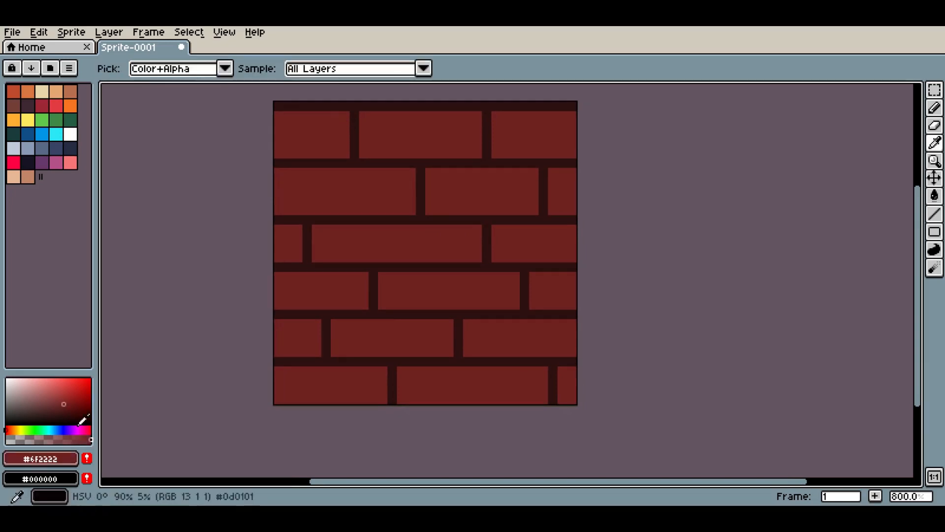
left_click(62, 406)
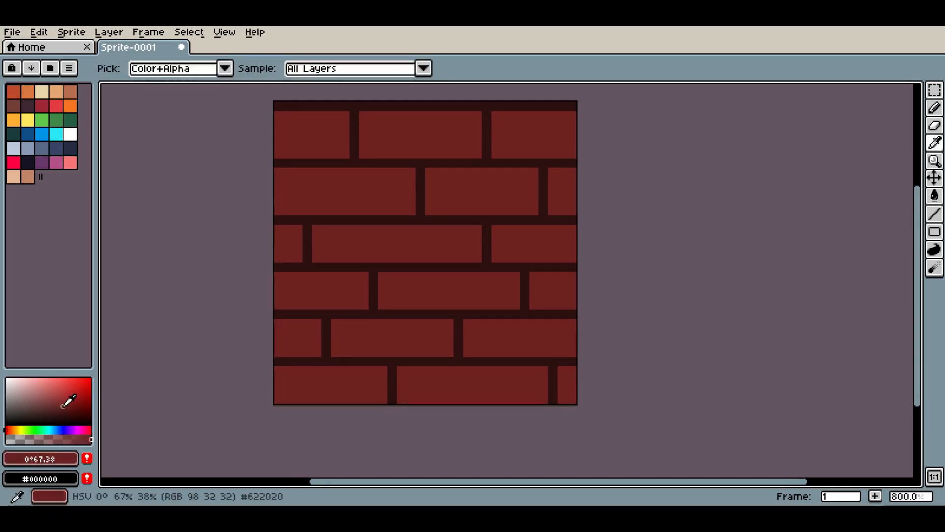
key("b")
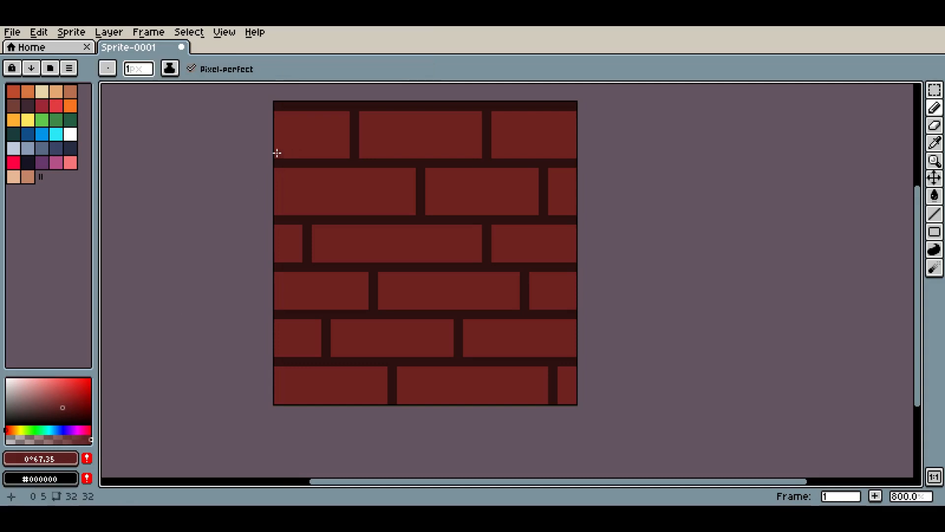
left_click(69, 405)
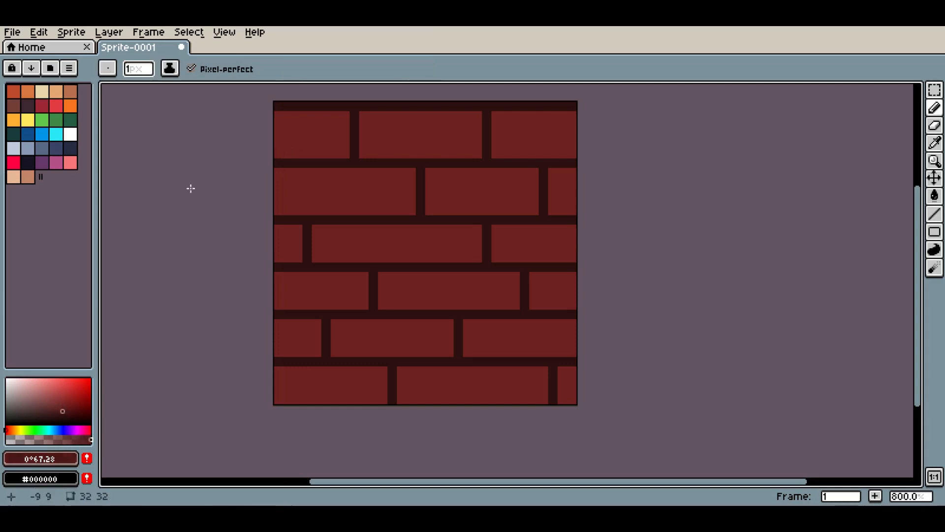
left_click_drag(298, 154, 350, 154)
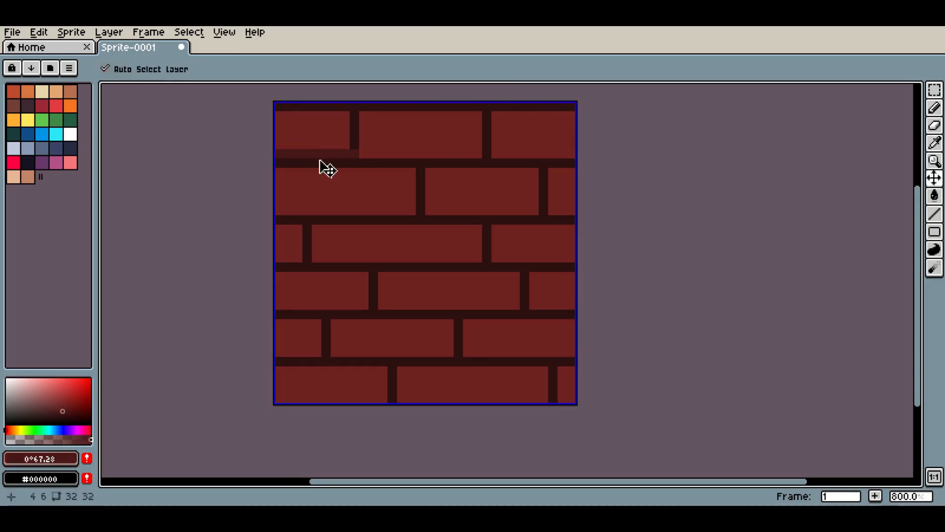
key("ctrl+z")
left_click_drag(279, 154, 570, 154)
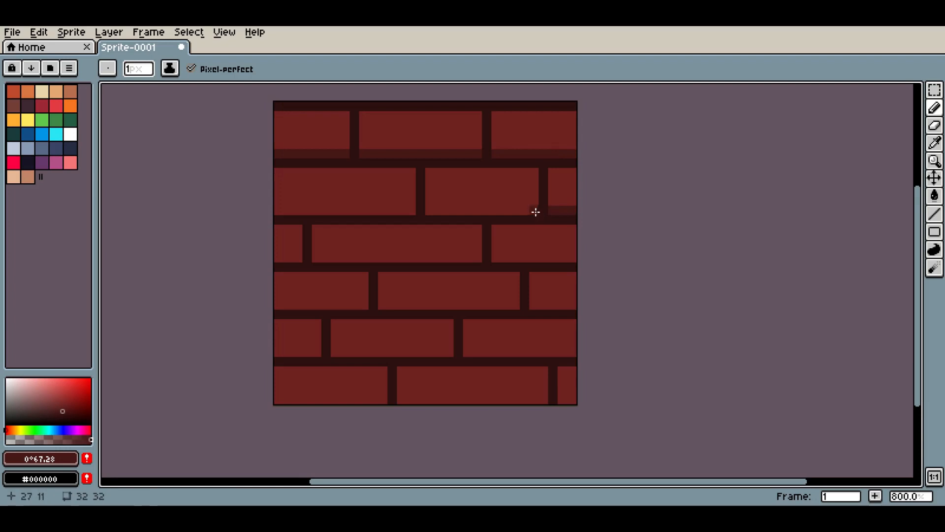
Step: Shade the bottom pixel line of the second through sixth brick rows with the same dark red
left_click_drag(535, 210, 448, 209)
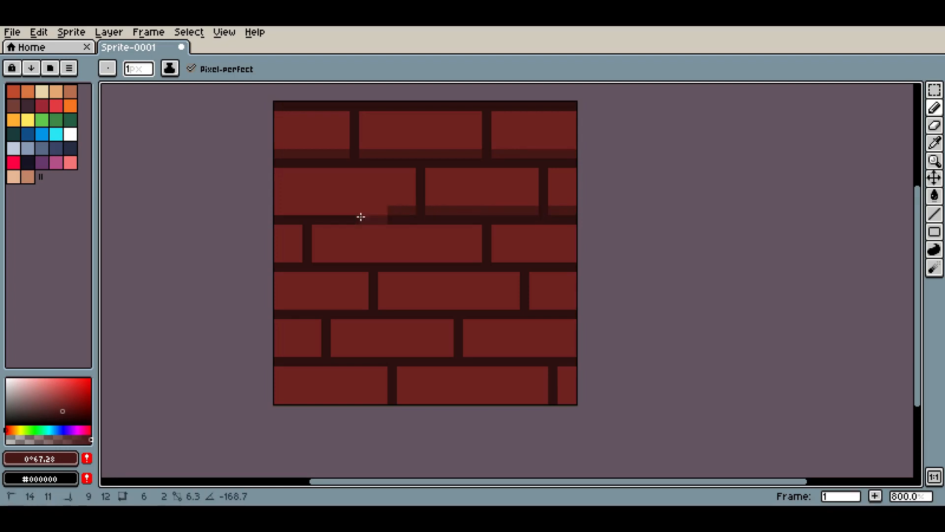
left_click_drag(361, 217, 273, 203)
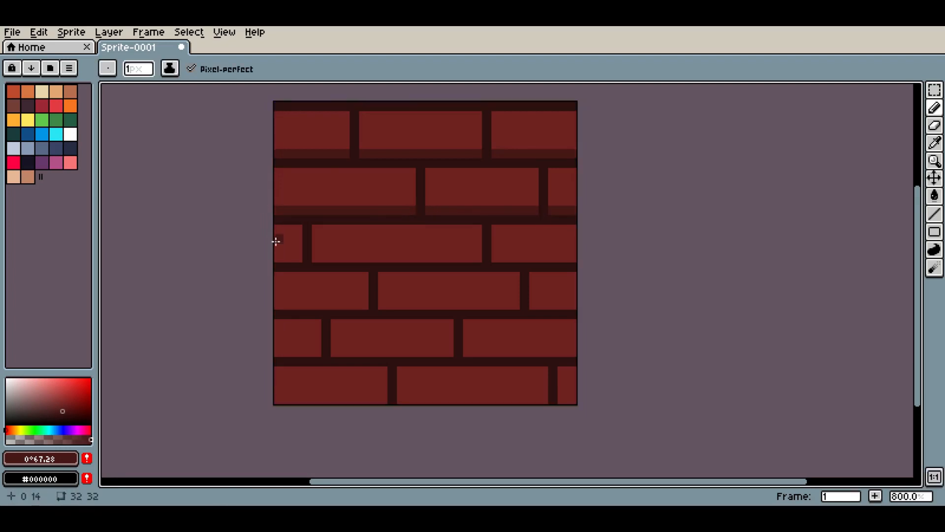
left_click_drag(306, 259, 573, 257)
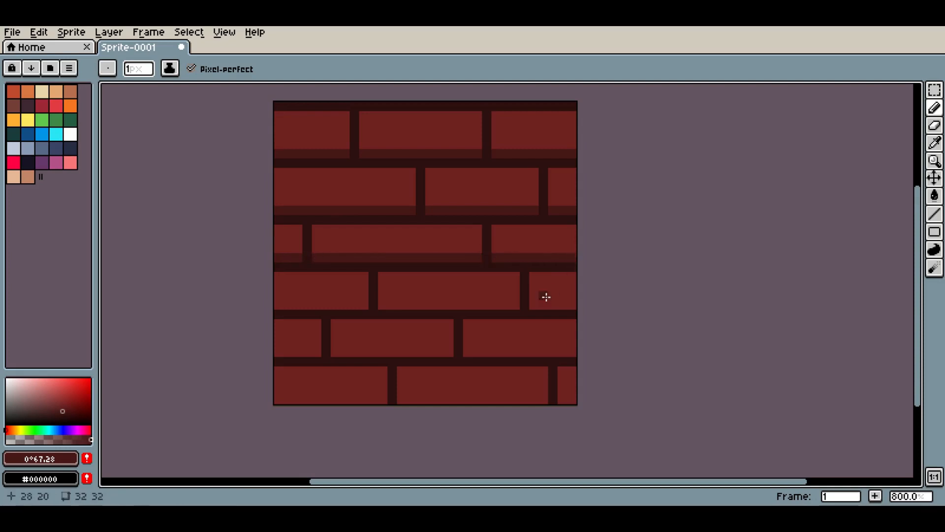
left_click_drag(537, 306, 567, 306)
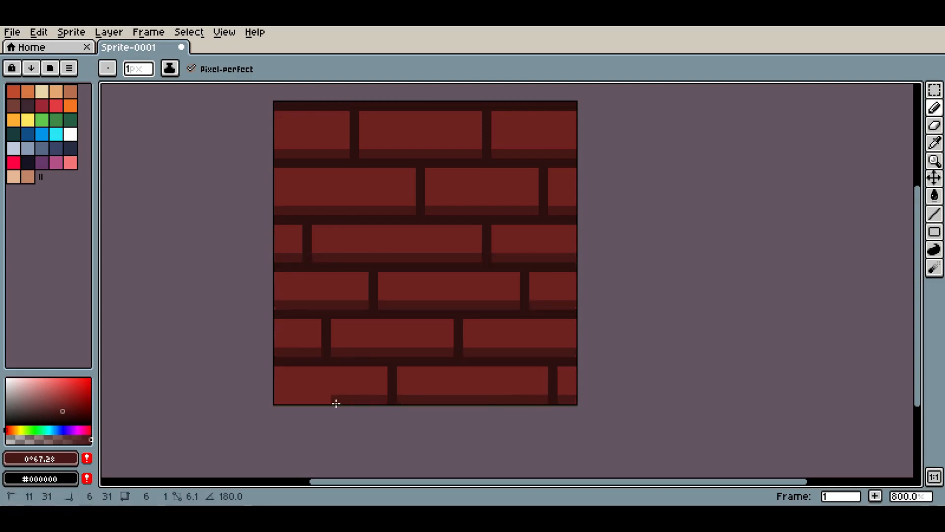
left_click_drag(335, 402, 279, 398)
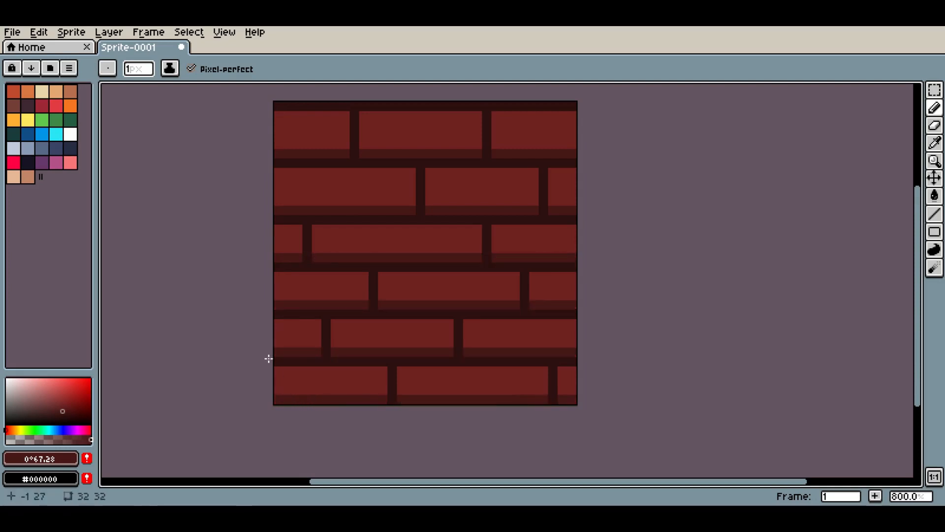
Step: Turn on tiled mode in both axes for the brick sprite
left_click_drag(269, 359, 269, 369)
left_click(224, 32)
mouse_move(249, 110)
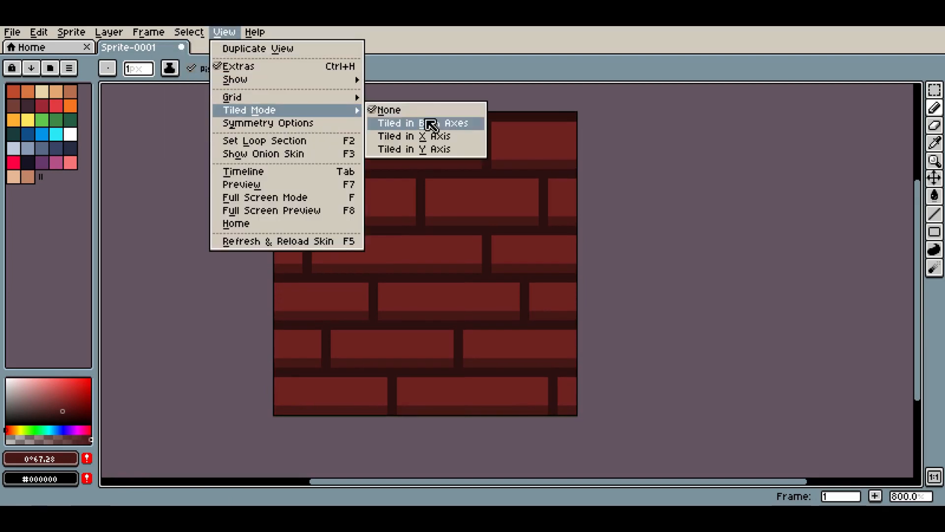
left_click(433, 124)
left_click_drag(832, 209, 832, 247)
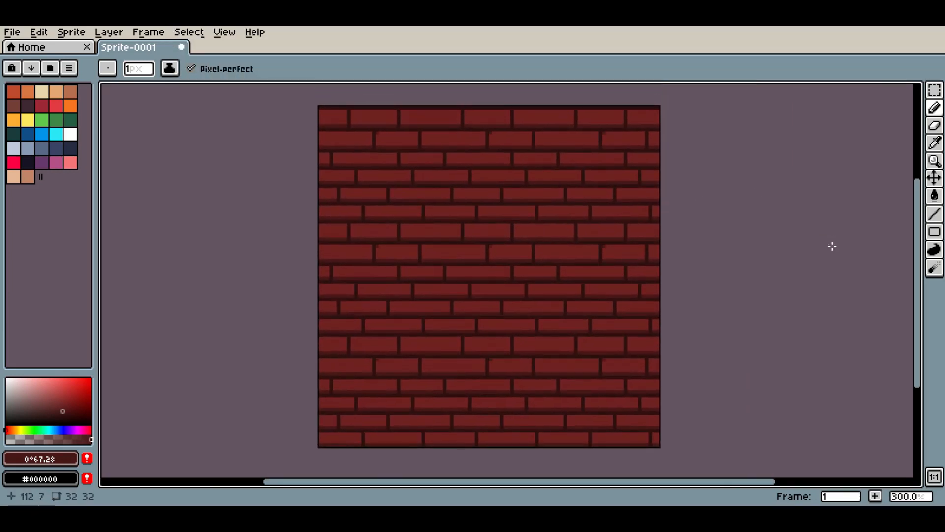
scroll(506, 211, "up", 2)
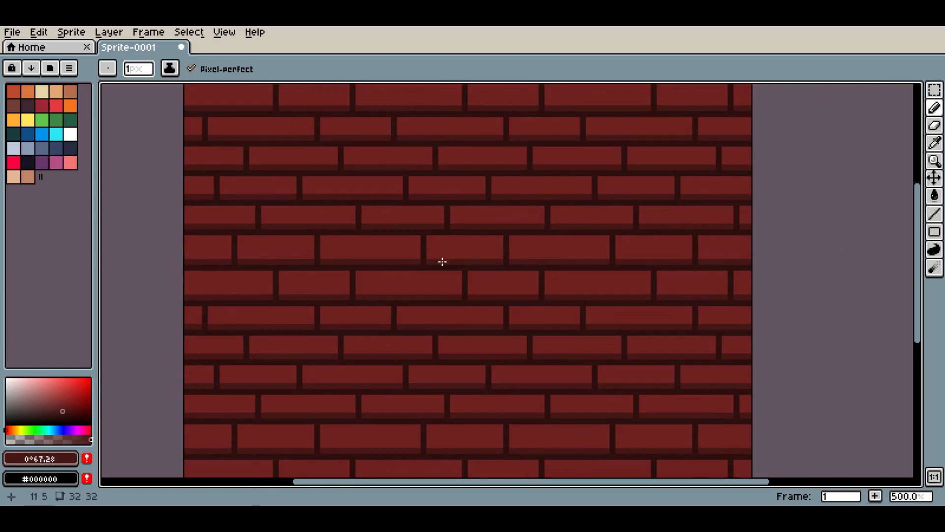
Step: Sample the mortar color, darken it to saturation 63% and value 12%, and fill the mortar lines with it
key("i")
left_click(424, 231)
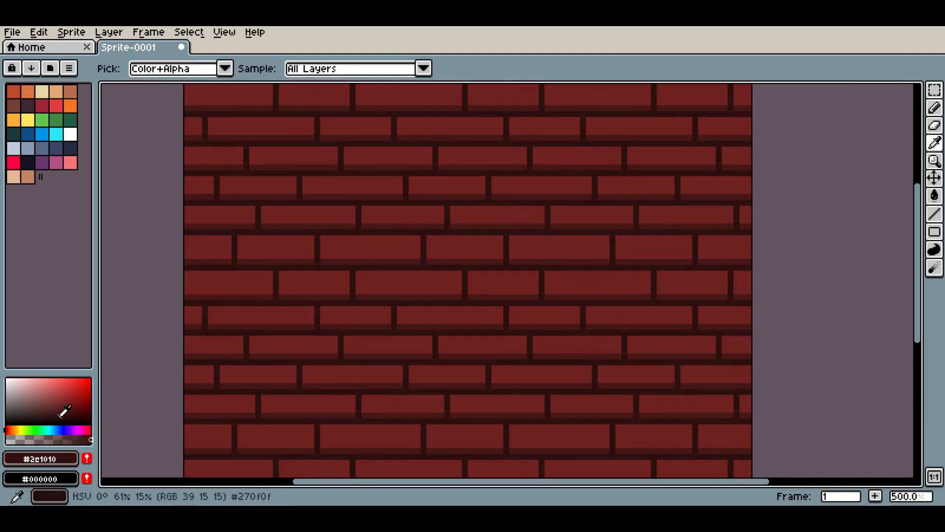
left_click_drag(58, 417, 59, 416)
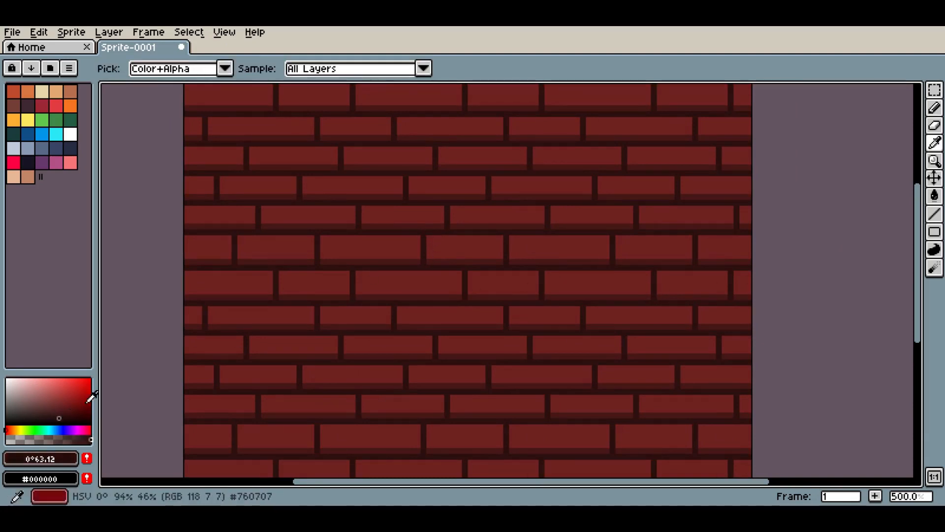
key("g")
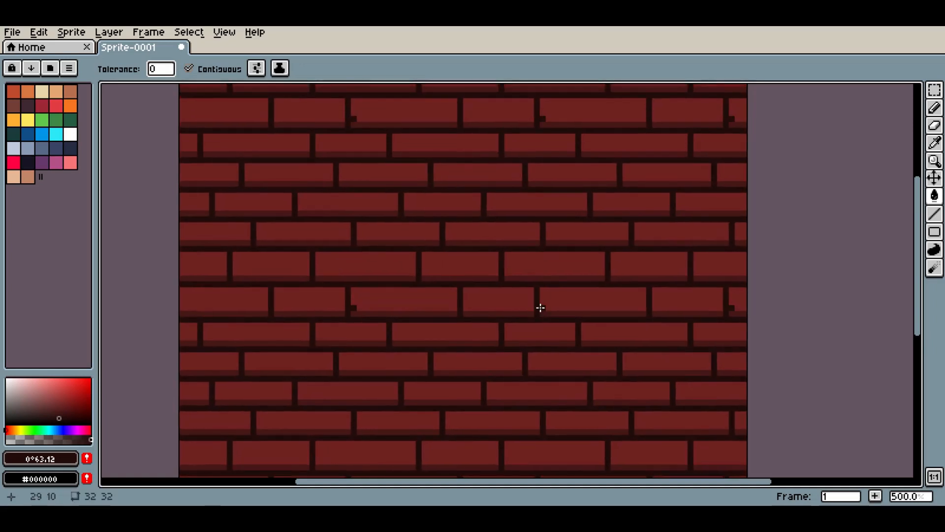
Step: Examine the repeated brick pattern at several zoom levels to check how the tile repeats
scroll(789, 235, "down", 4)
left_click_drag(830, 253, 624, 253)
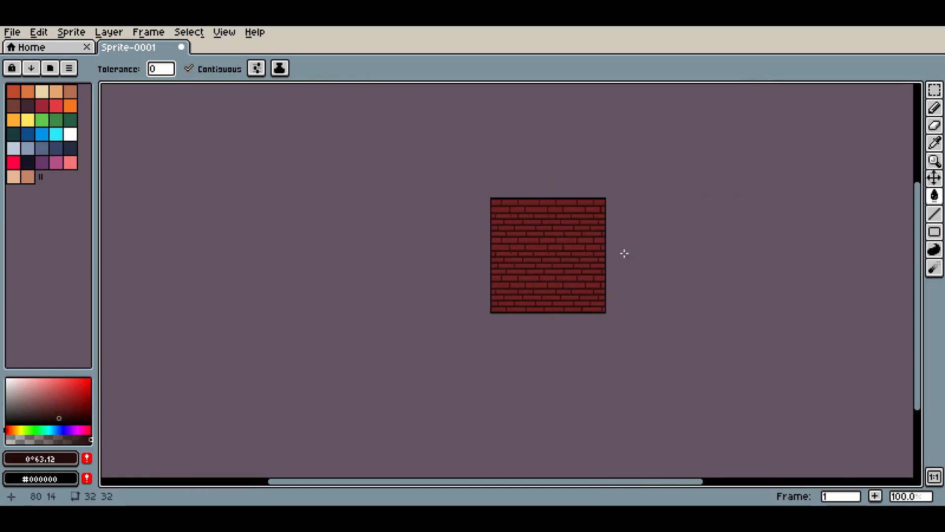
scroll(607, 251, "up", 3)
left_click_drag(357, 222, 430, 228)
scroll(430, 228, "up", 1)
scroll(428, 225, "down", 1)
scroll(427, 225, "down", 1)
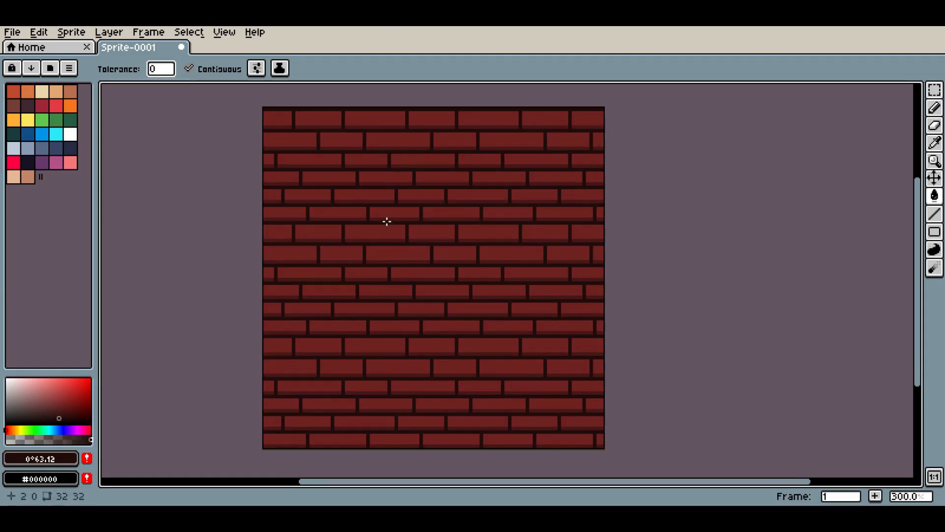
Step: Turn off tiled mode so only the single brick tile is shown
left_click(219, 36)
mouse_move(281, 108)
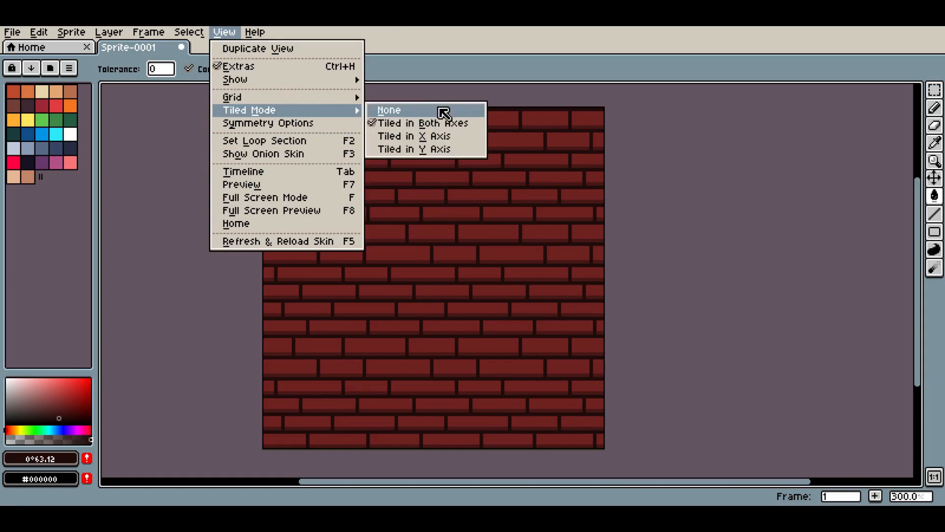
left_click(440, 111)
scroll(418, 310, "up", 3)
scroll(406, 218, "up", 1)
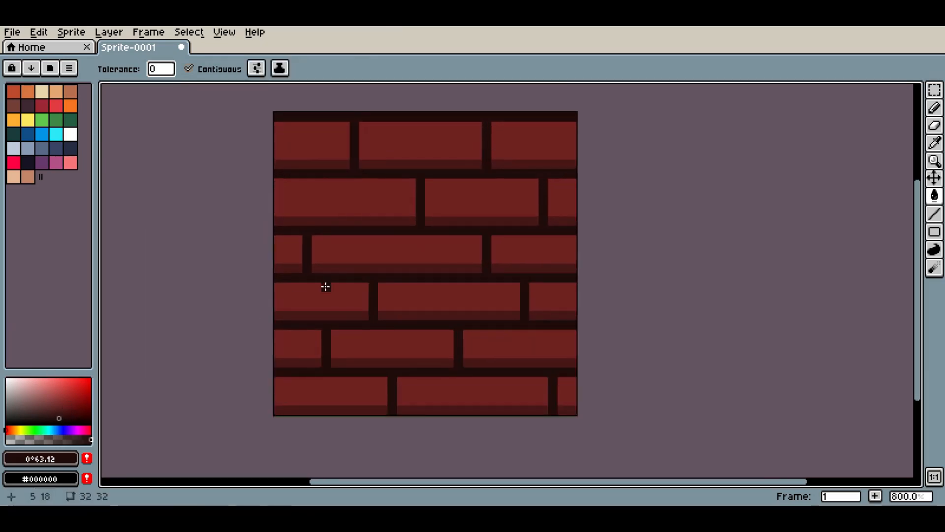
Step: Sample the brick shading color and darken it to saturation 67% and value 23% for drawing with the Pencil
key("i")
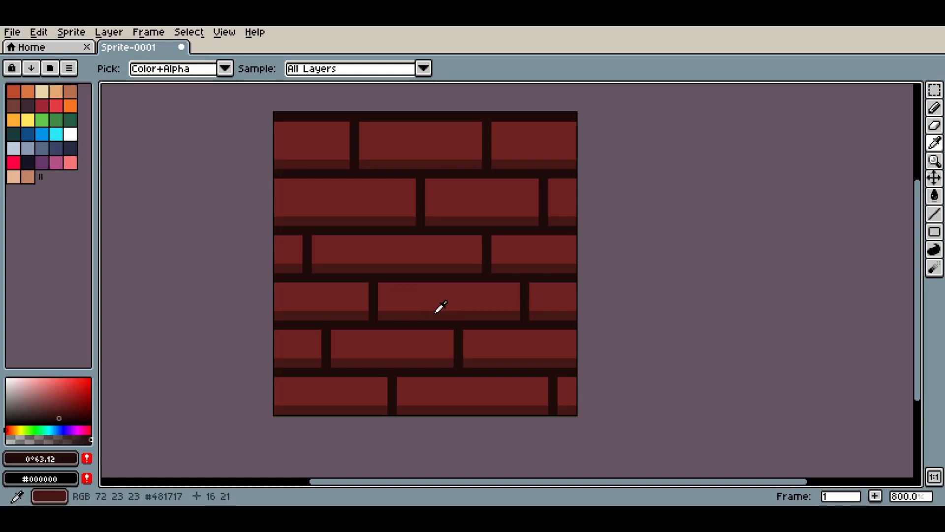
left_click(440, 308)
left_click(69, 406)
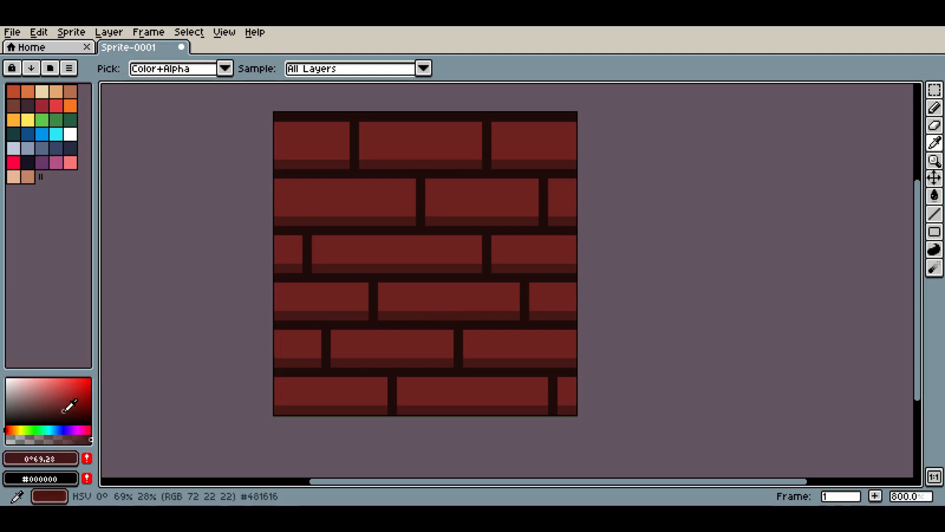
left_click(63, 413)
key("b")
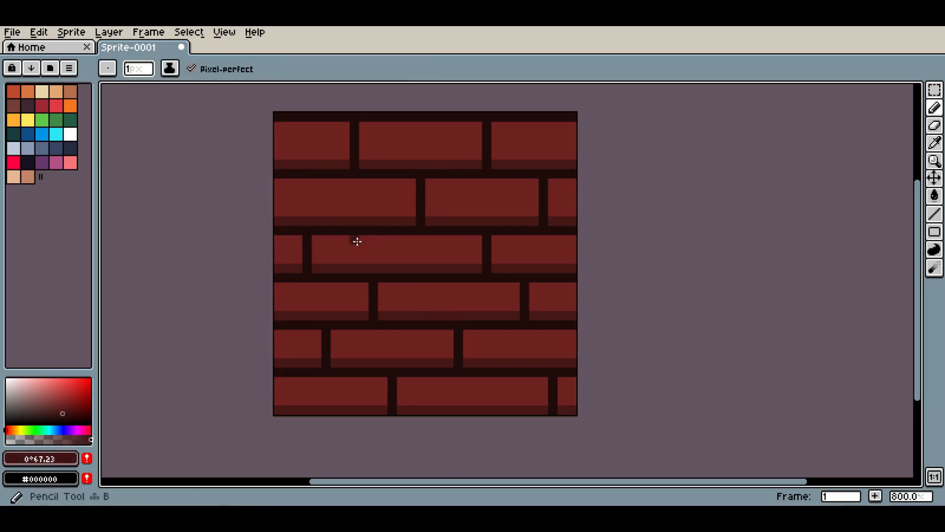
left_click(346, 241)
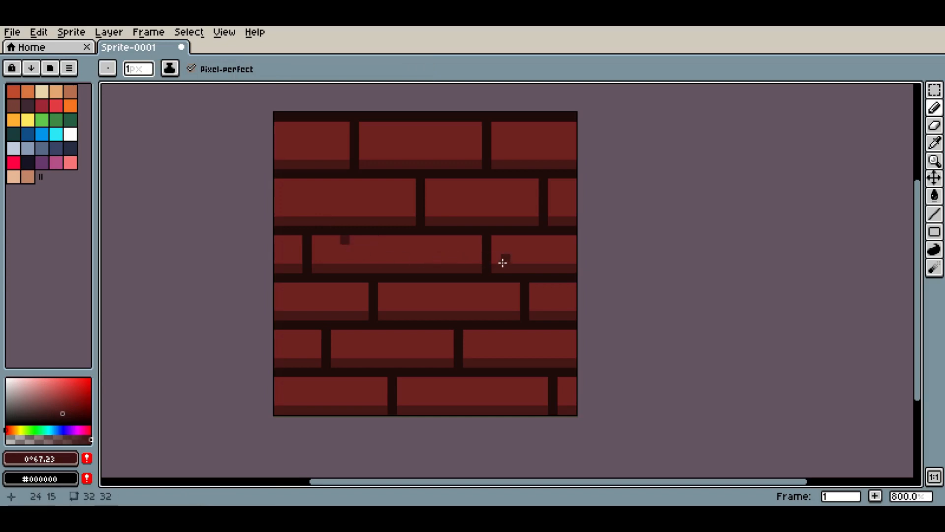
key("v")
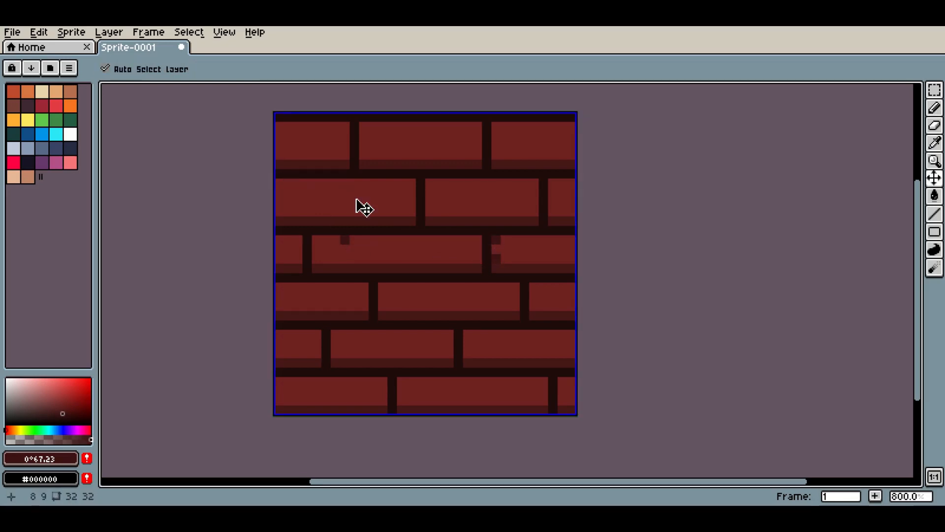
key("ctrl+z")
Step: Darken the corner pixels of the long third-row brick and the lower corners of the second-row bricks, undoing stray pixels
key("b")
left_click(316, 240)
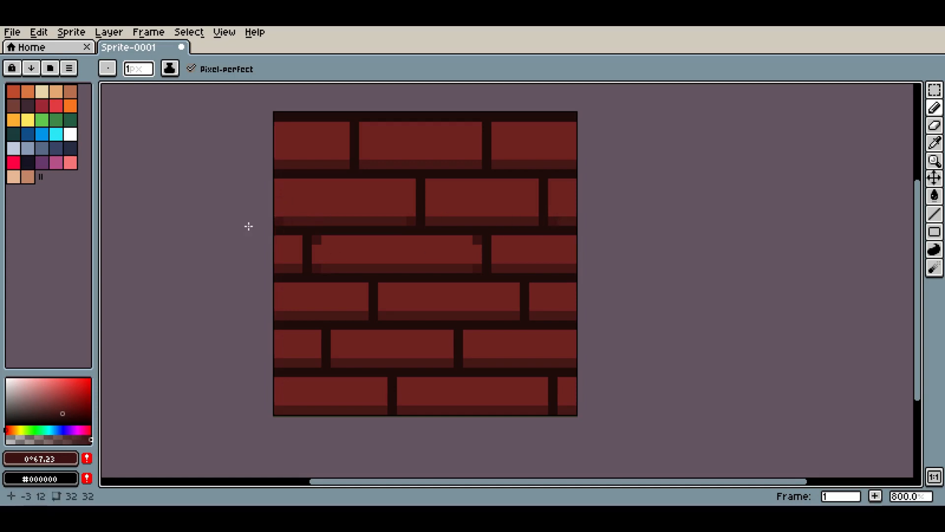
key("ctrl+z")
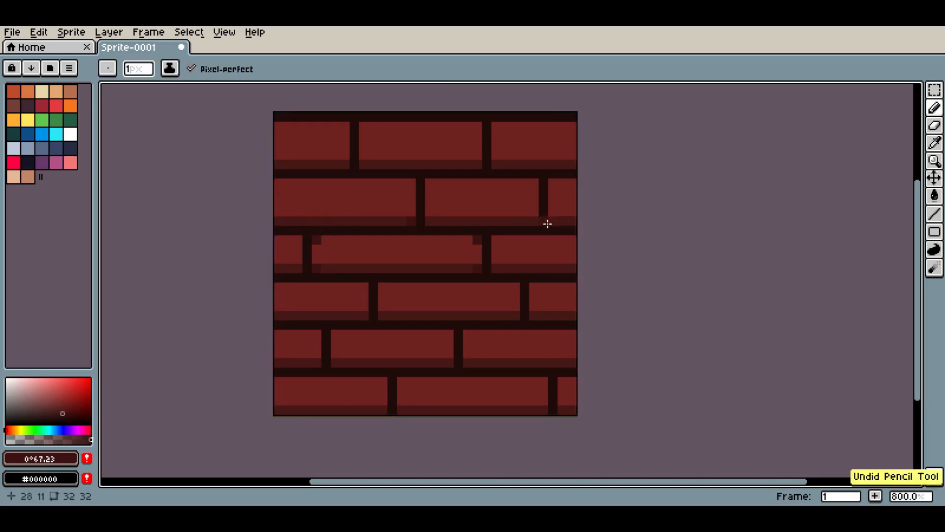
key("ctrl+z")
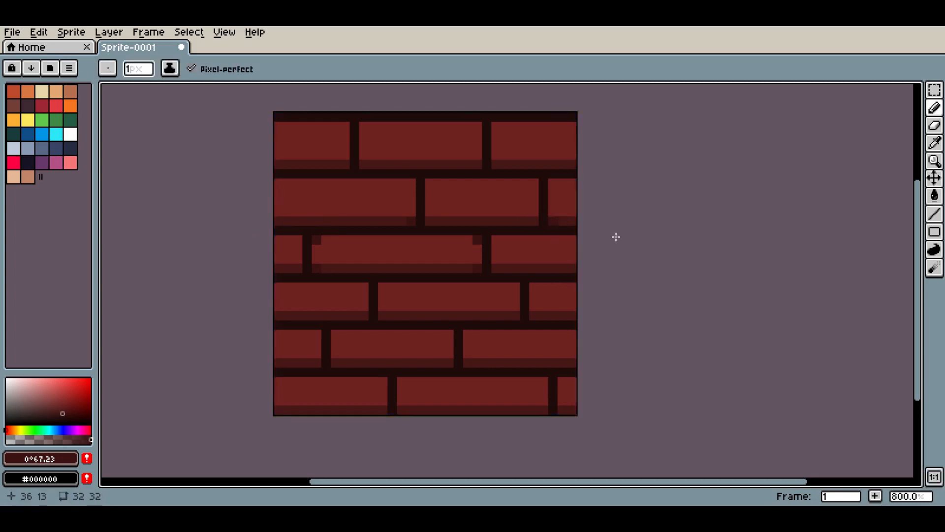
Step: Darken the upper corner pixels of the second-row bricks and the corner pixels beside the first row's vertical joints
left_click(434, 195)
left_click(532, 185)
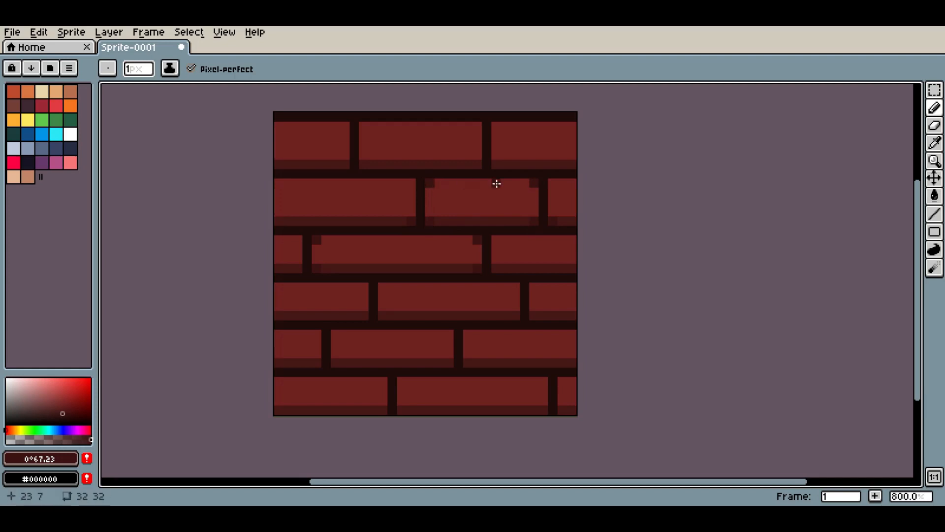
left_click(411, 183)
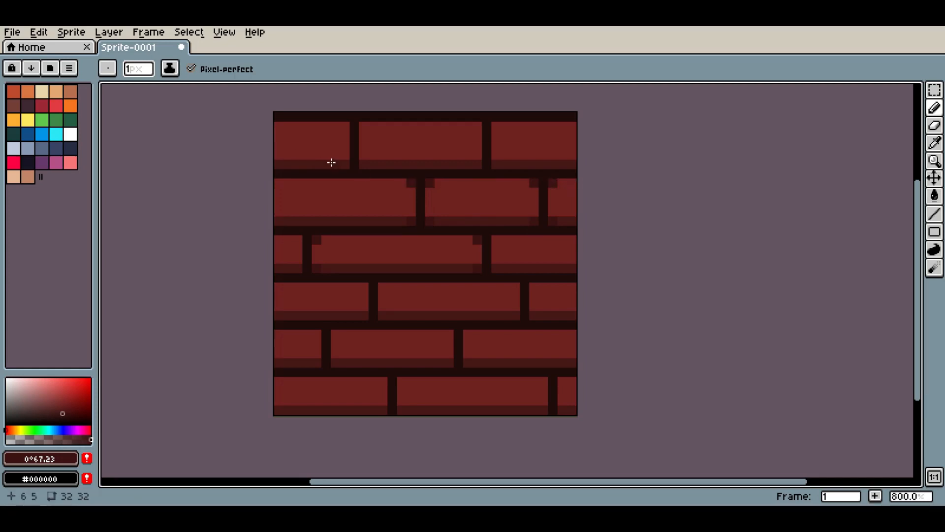
left_click(346, 129)
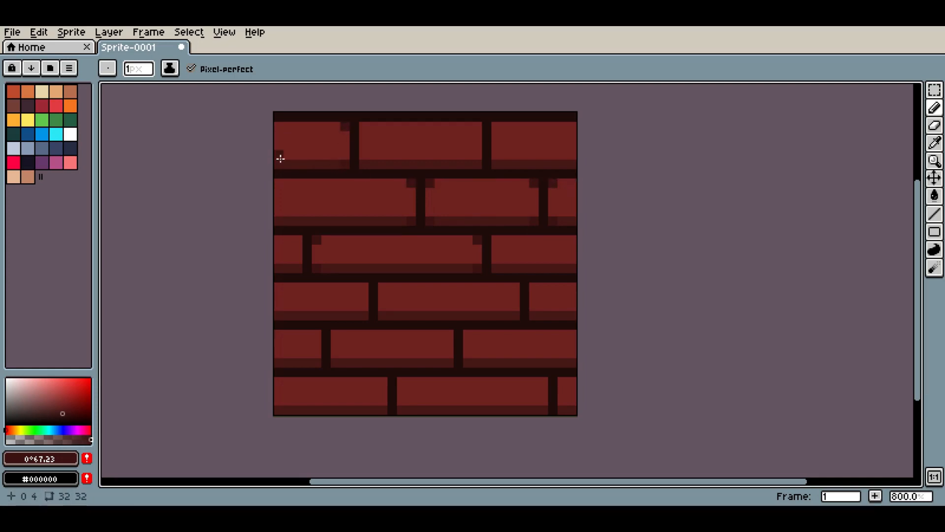
left_click(495, 165)
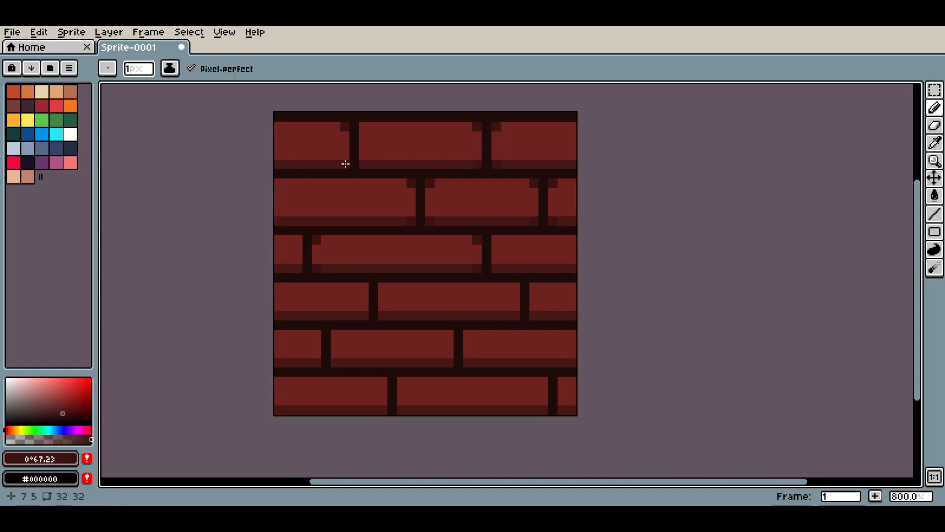
Step: Turn tiled mode in both axes back on to continue shading across the tile edges
left_click(224, 32)
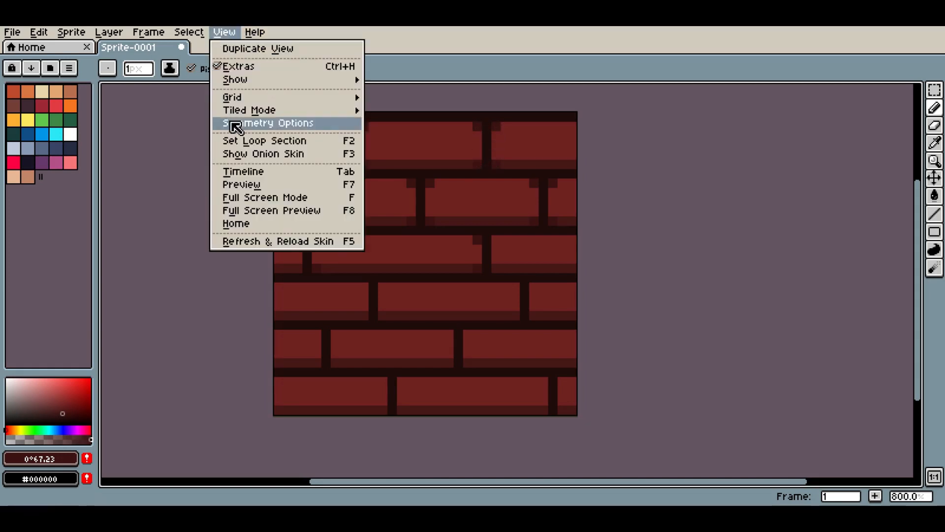
mouse_move(255, 112)
left_click(401, 122)
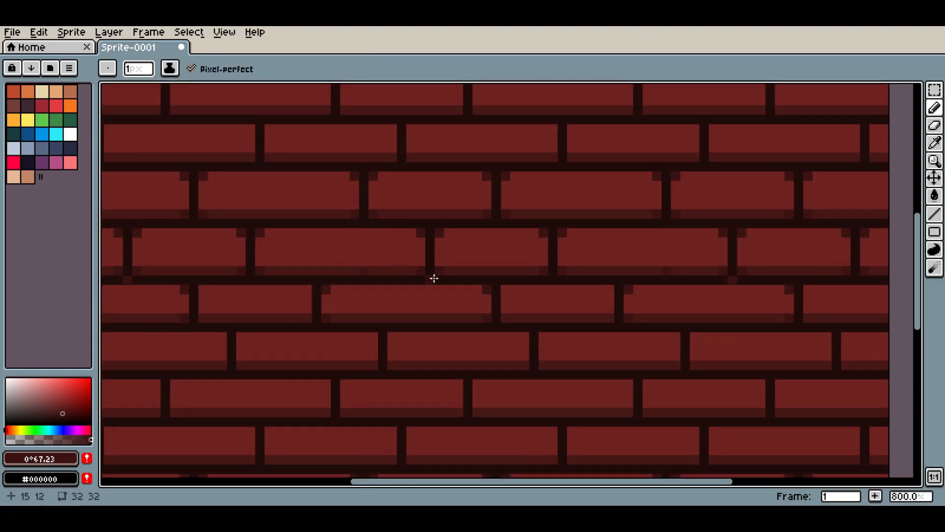
Step: Undo the stray pixel and darken the upper corner pixels of the bricks in the remaining rows
key("ctrl+z")
left_click_drag(382, 187, 405, 247)
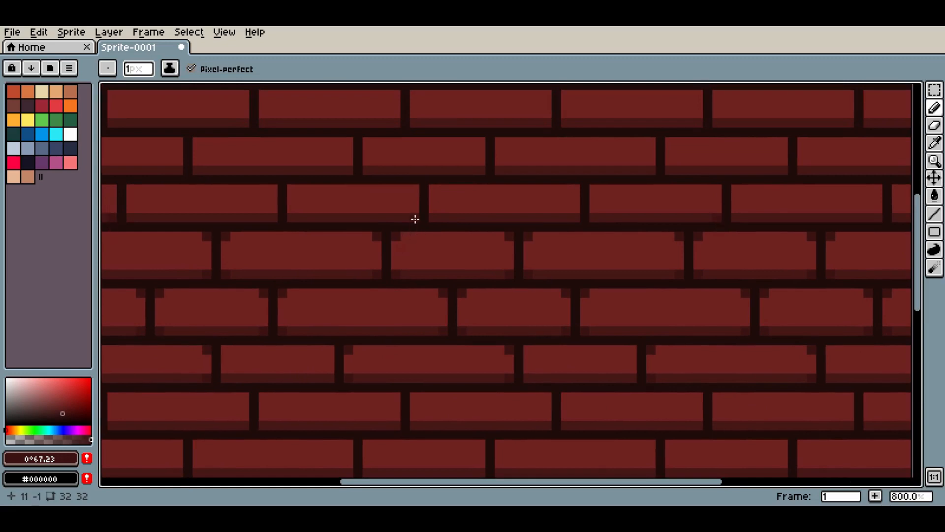
left_click(291, 191)
left_click(416, 191)
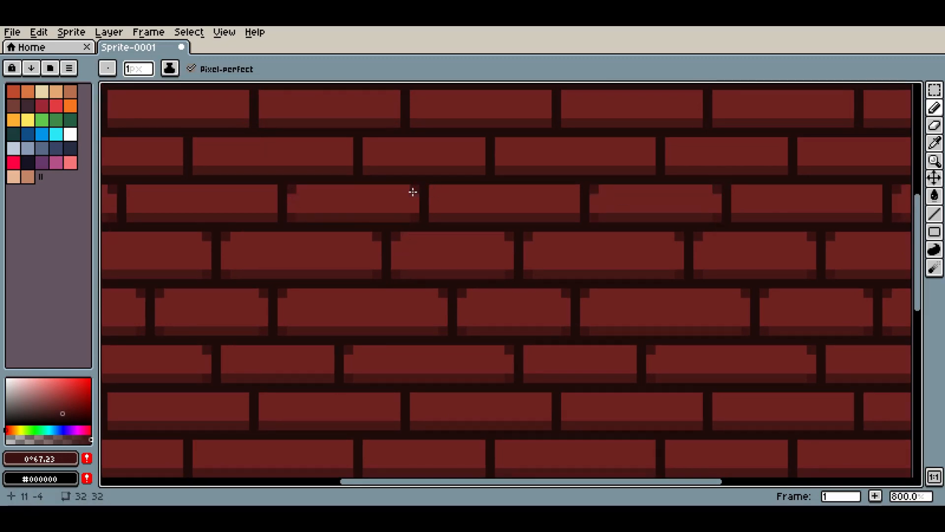
scroll(382, 251, "down", 1)
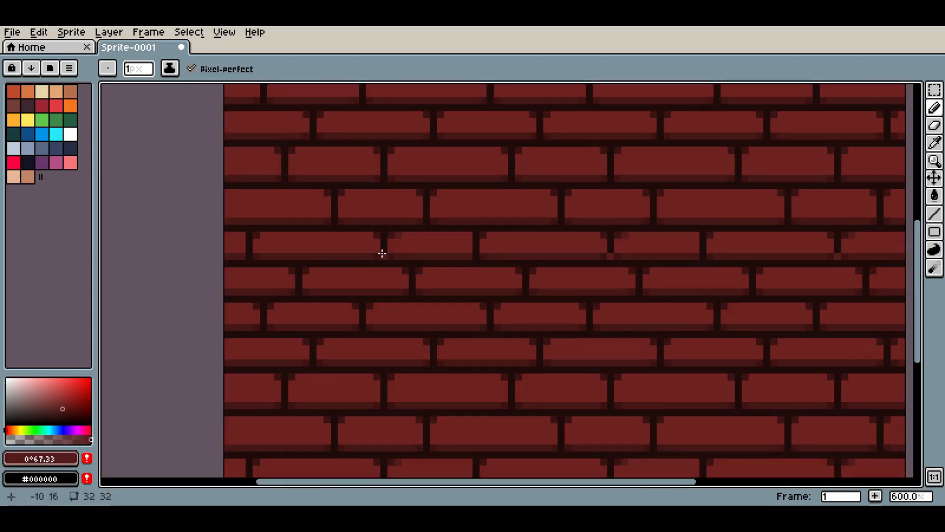
Step: Shade the upper corners of the short third-row brick with #3b1313 and #551c1c, repainting its excess side shading in brick color #6f2222
scroll(392, 244, "up", 3)
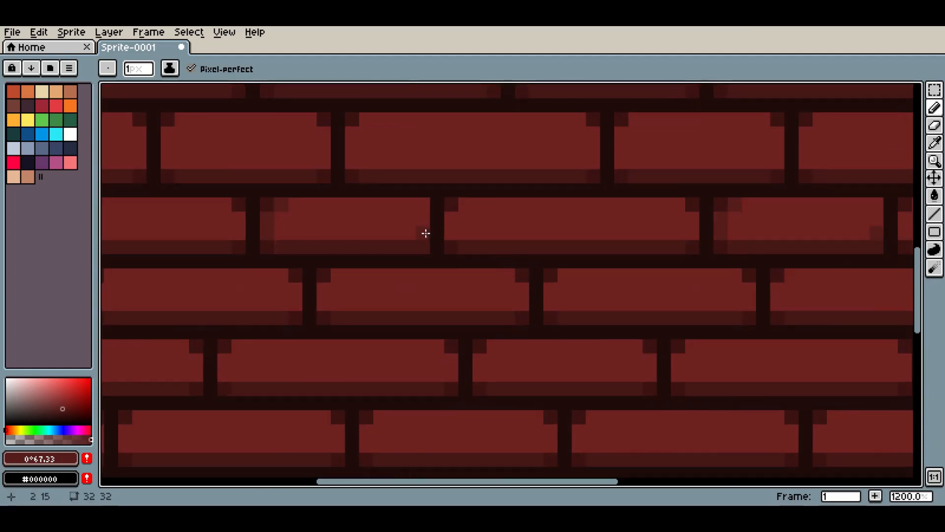
key("ctrl+z")
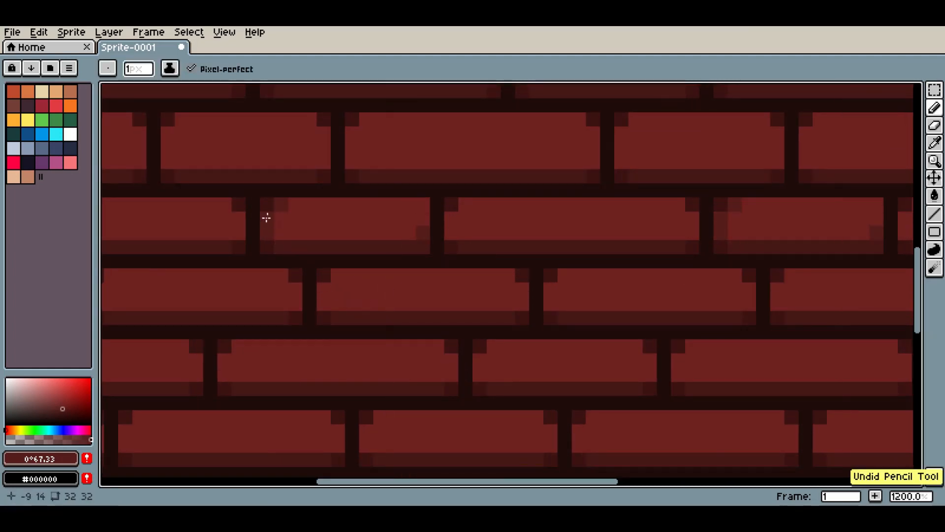
left_click(271, 203, "alt")
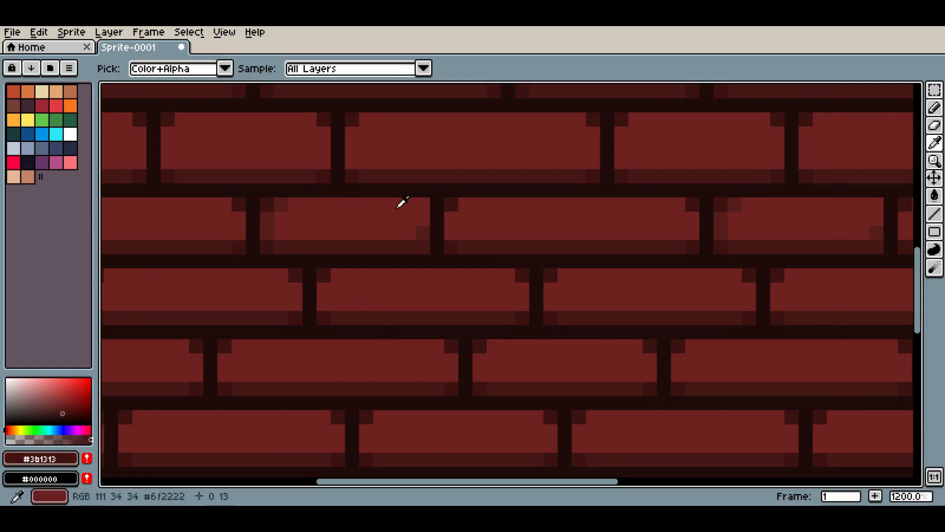
left_click(422, 201)
left_click(271, 212, "alt")
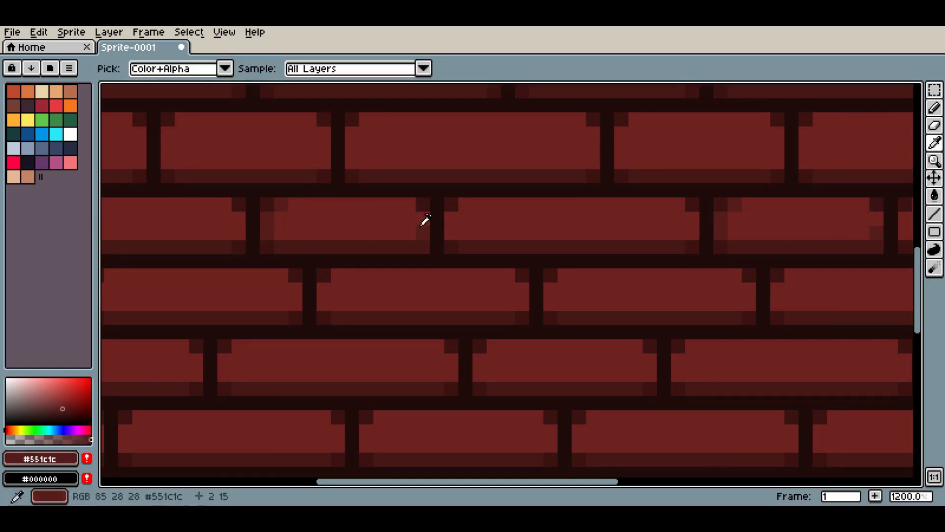
left_click(404, 202)
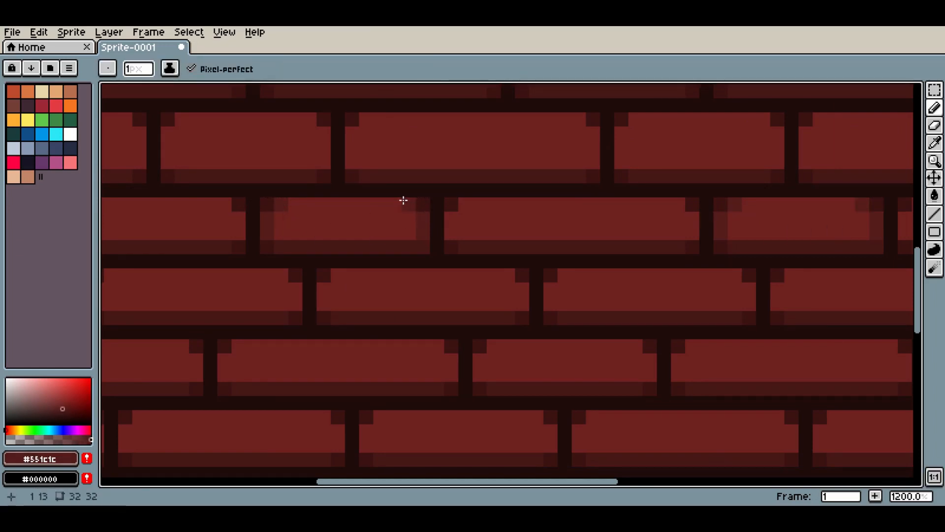
left_click(302, 227, "alt")
left_click(271, 232)
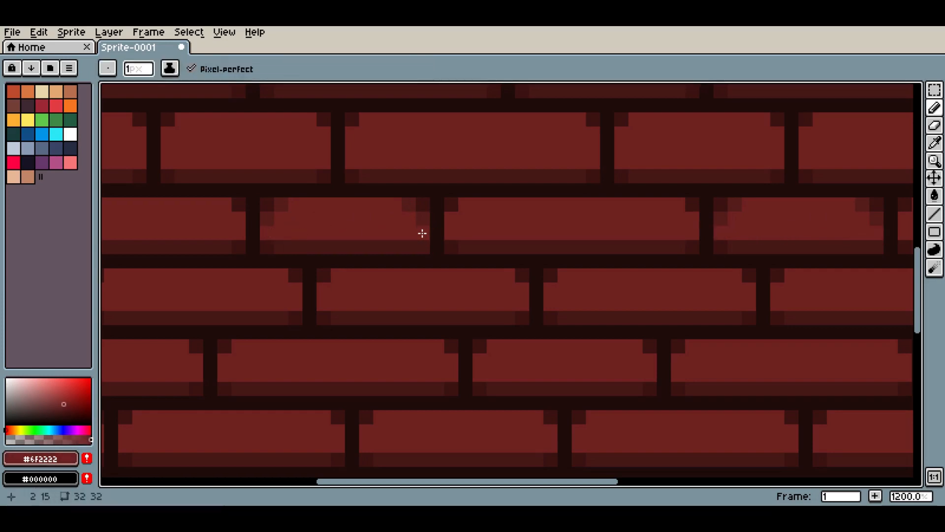
left_click(428, 197, "alt")
left_click(409, 233)
Step: Soften the upper corners of the other bricks with #551c1c pixels beside and below each dark corner pixel
left_click(414, 202, "alt")
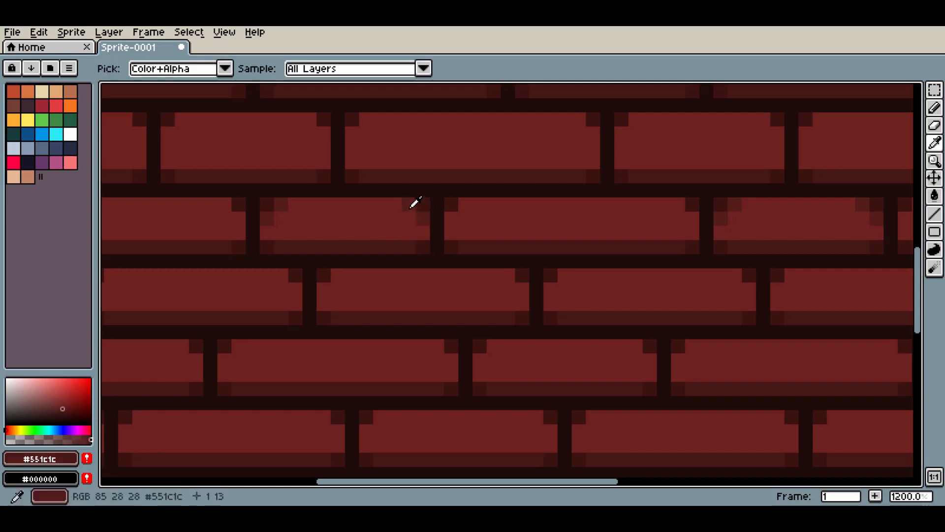
scroll(412, 221, "up", 2)
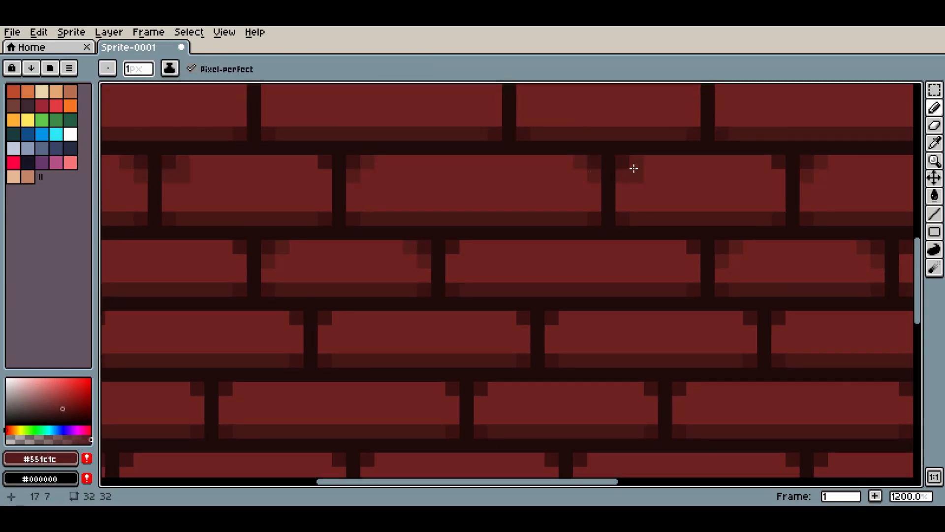
scroll(782, 175, "down", 4)
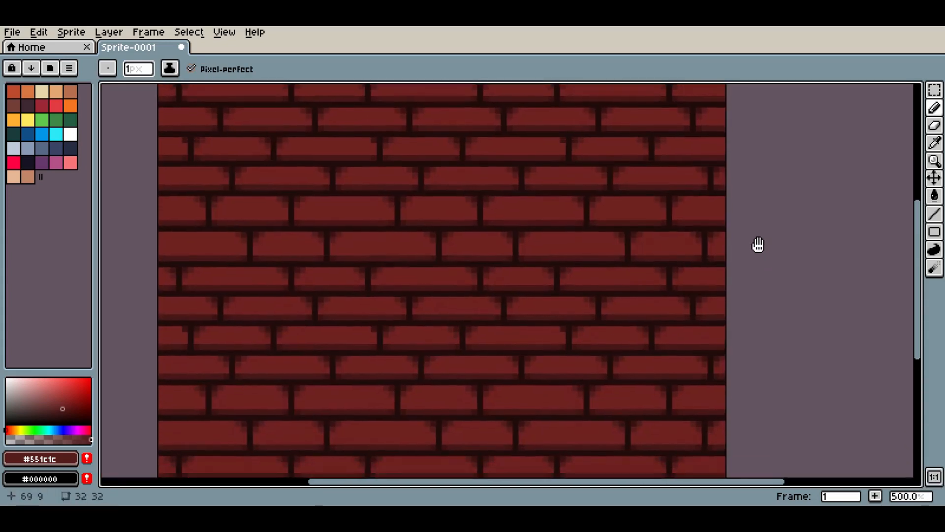
Step: Examine the tiled brick pattern as a whole to check the corner shading across the rows
left_click_drag(755, 245, 756, 217)
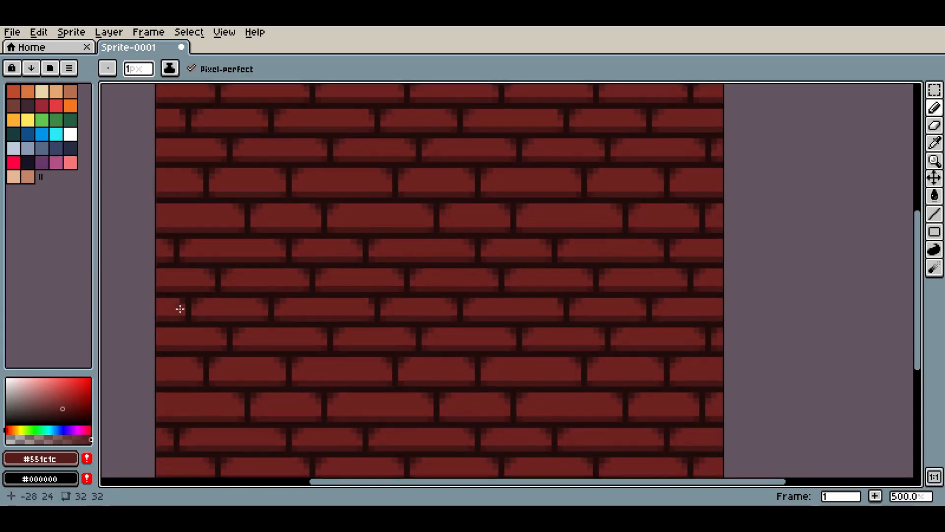
left_click_drag(590, 303, 585, 205)
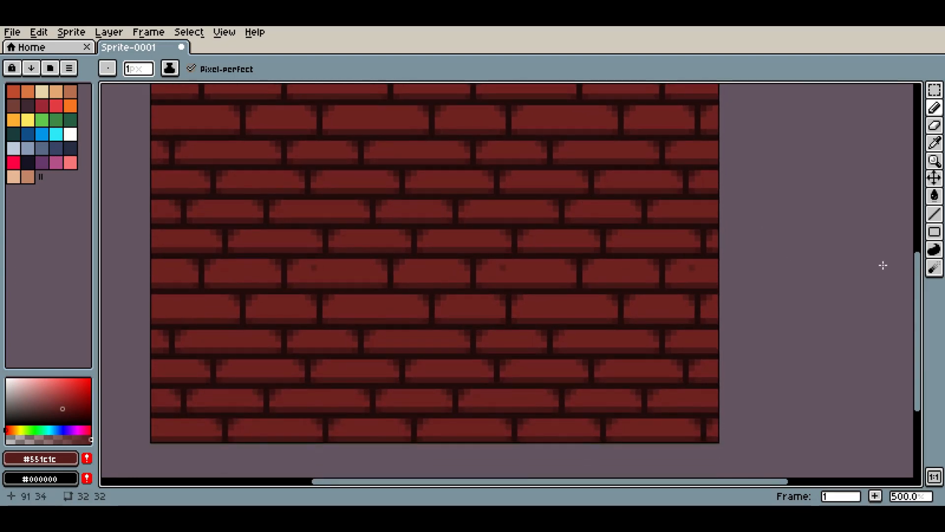
scroll(640, 270, "down", 2)
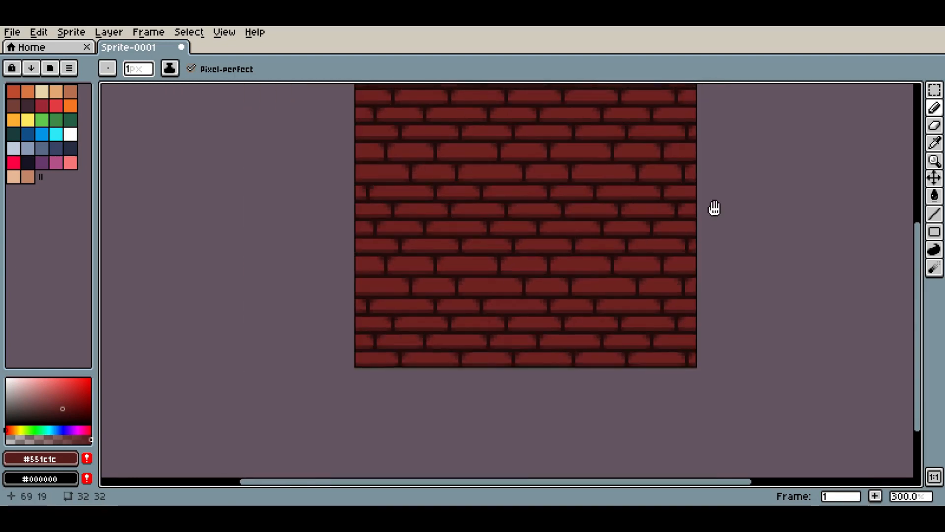
left_click_drag(714, 207, 709, 246)
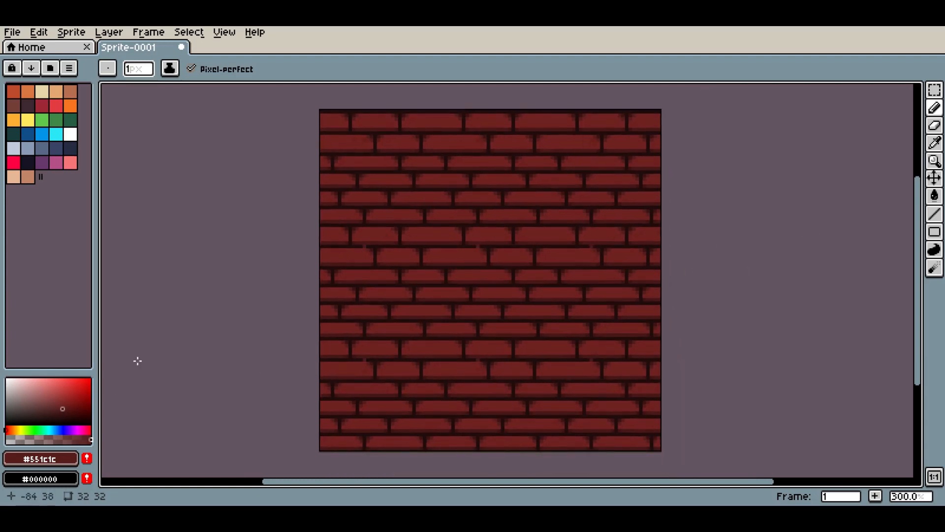
left_click_drag(137, 360, 103, 369)
scroll(377, 370, "up", 3)
left_click_drag(489, 374, 439, 313)
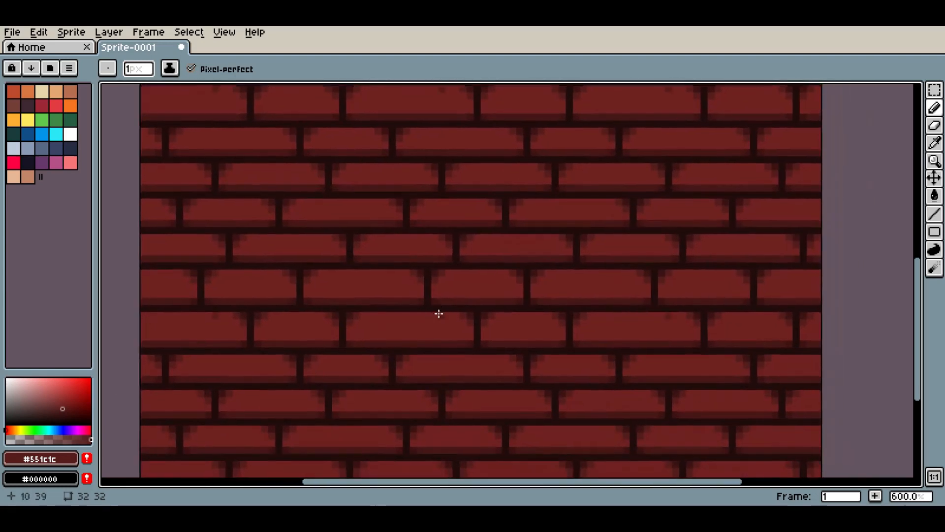
Step: Sample the mortar color and darken it to saturation 63% and value 10% for drawing with the Pencil
key("i")
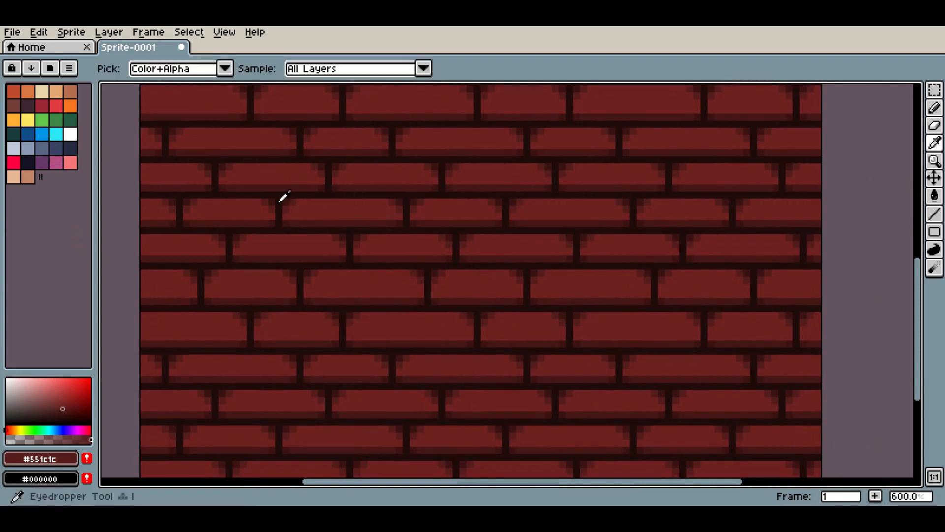
left_click(224, 155)
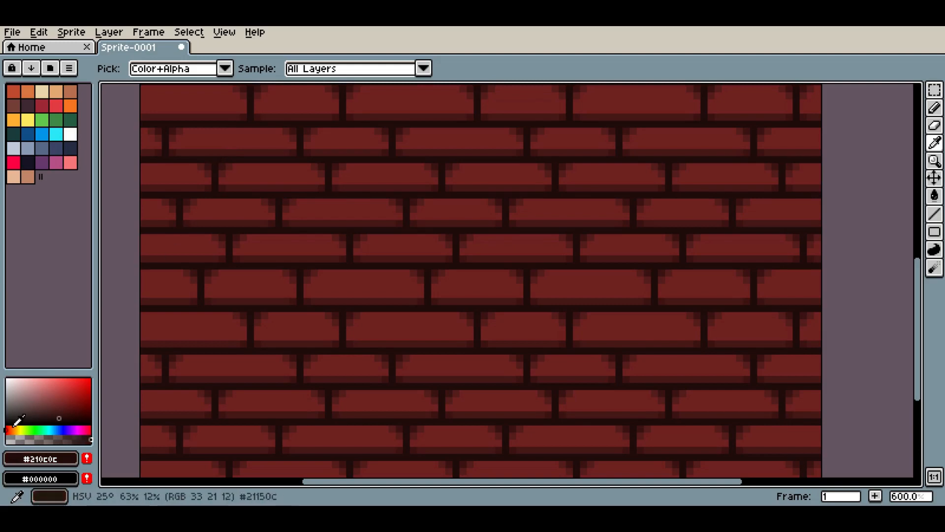
left_click(58, 419)
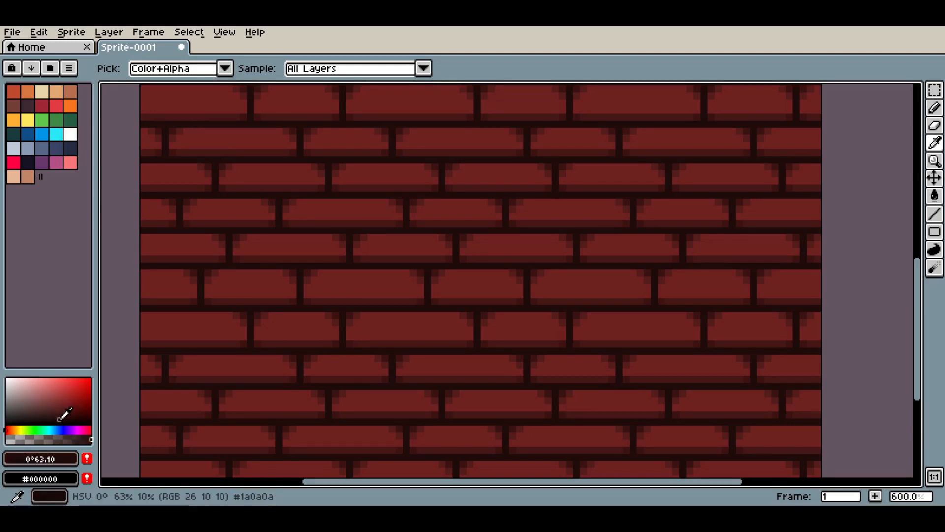
key("b")
Step: Scatter darker pixels along the mortar lines between the bricks
scroll(205, 173, "up", 4)
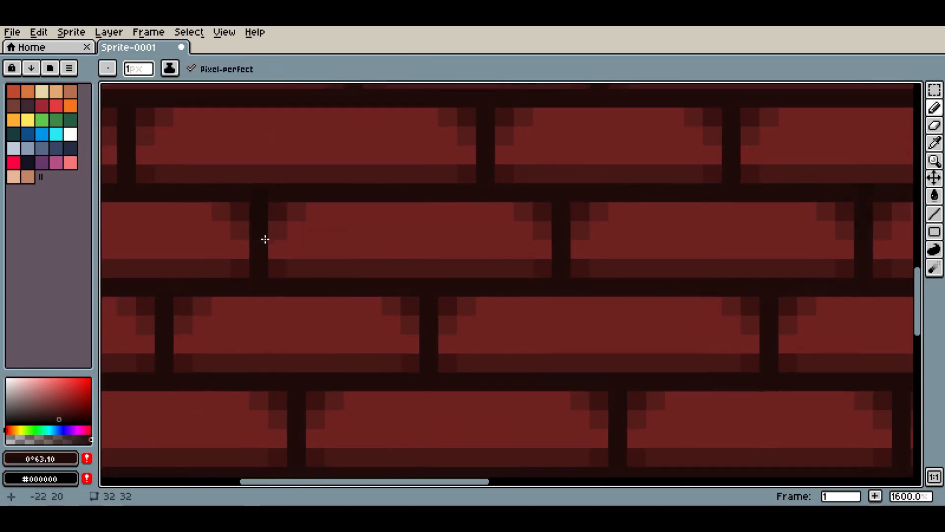
left_click(577, 273)
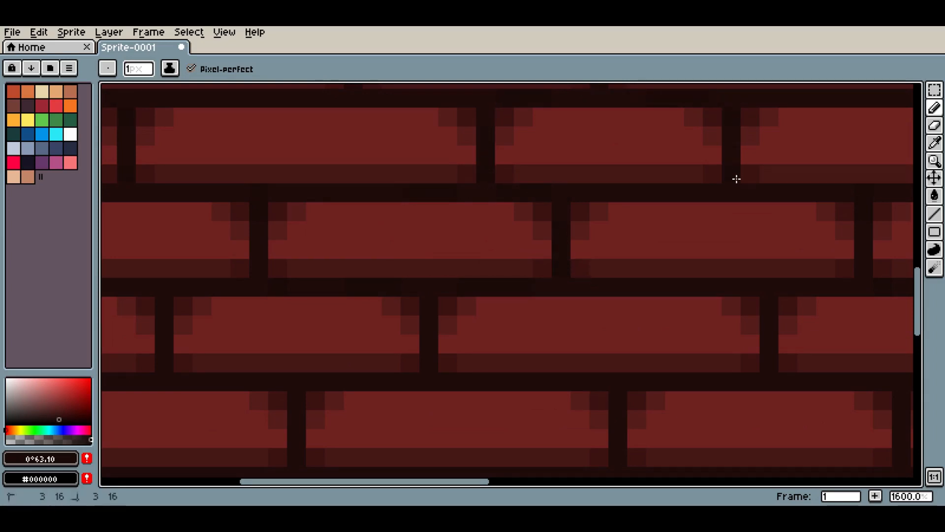
scroll(671, 413, "down", 3)
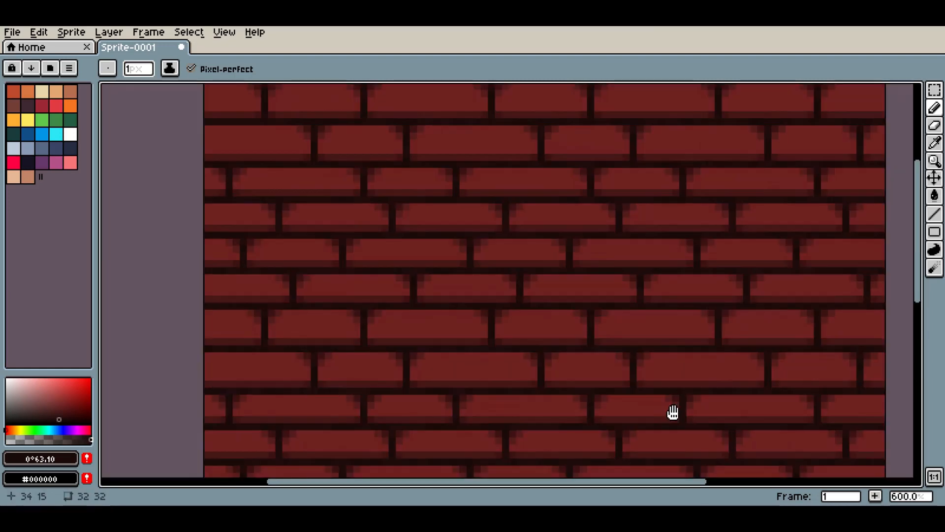
left_click_drag(671, 413, 625, 376)
scroll(403, 228, "up", 3)
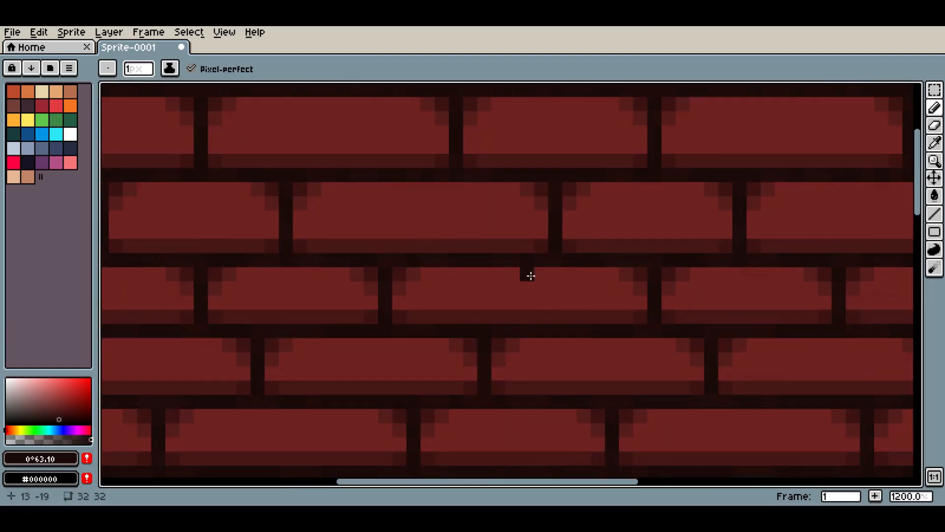
scroll(627, 291, "down", 1)
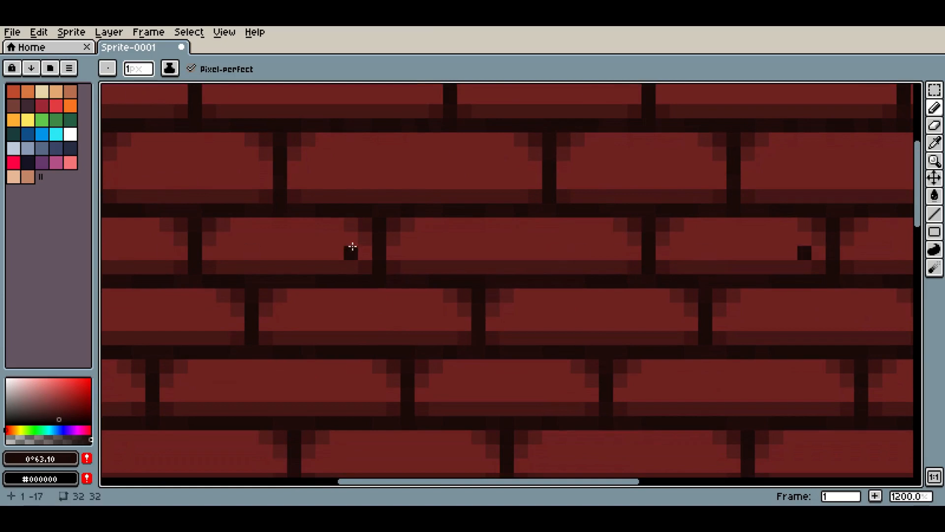
Step: Sample the brick shading color #3b1313 and darken it to saturation 66% and value 17% for the Pencil
key("i")
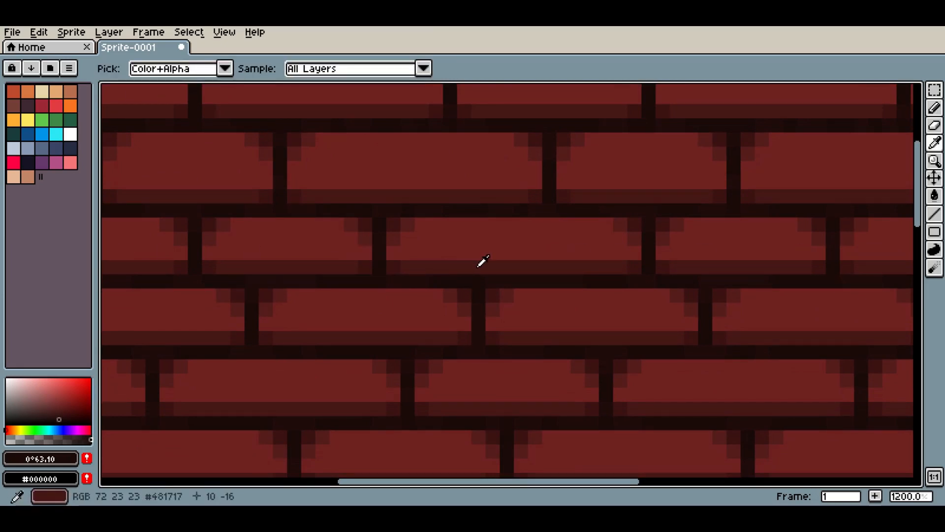
left_click(394, 267)
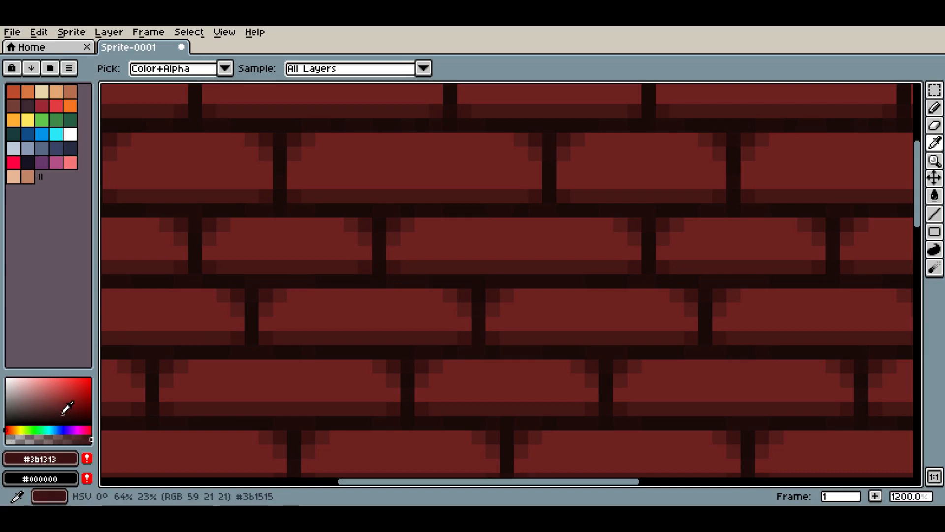
left_click(60, 415)
key("b")
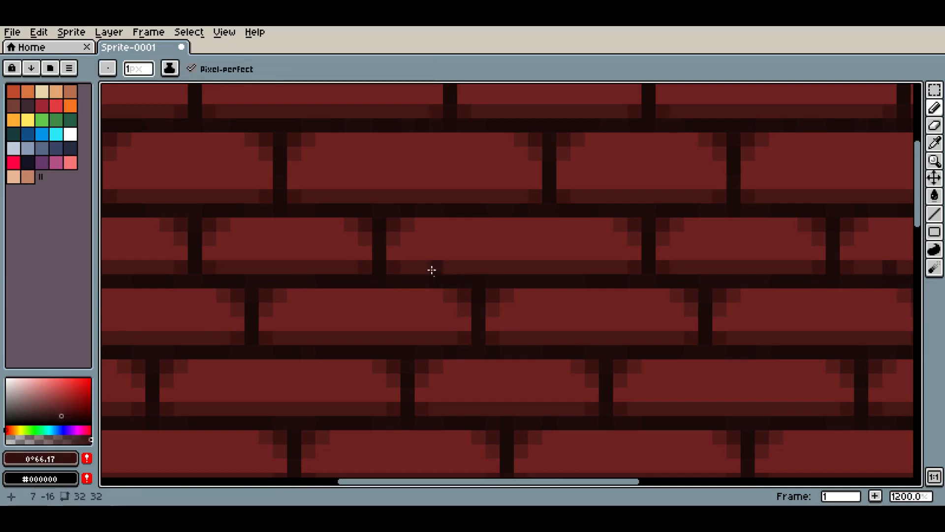
Step: Scatter short runs of the darker shade along the shaded lower edges of the third-row and second-row bricks
mouse_move(431, 268)
left_mouse_down()
mouse_move(507, 295)
mouse_move(435, 274)
mouse_move(468, 284)
mouse_move(452, 300)
mouse_move(648, 287)
left_mouse_up()
left_click_drag(633, 216, 702, 219)
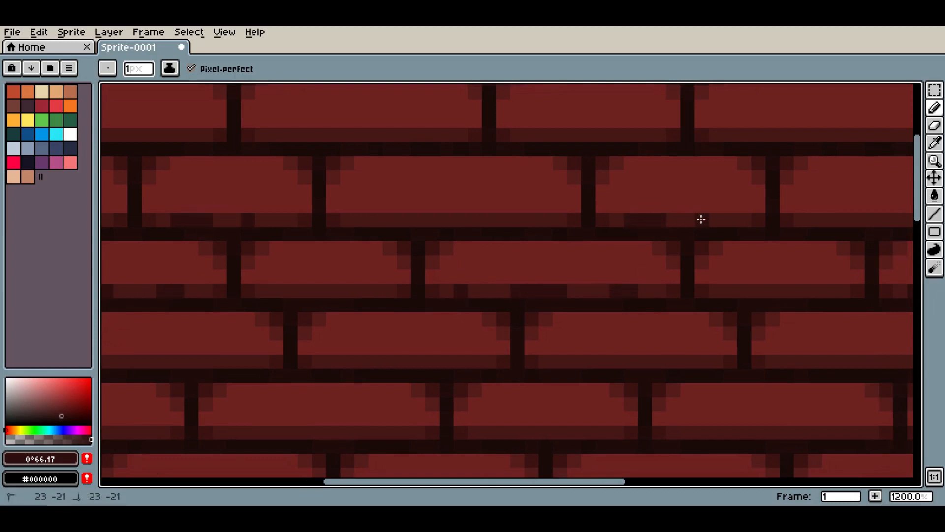
left_click_drag(848, 218, 858, 219)
left_click_drag(774, 239, 544, 251)
left_click_drag(512, 304, 601, 300)
left_click_drag(734, 234, 712, 233)
Step: Add irregular dark pixels along the shaded lower edges of the first-row bricks
left_click_drag(654, 150, 631, 150)
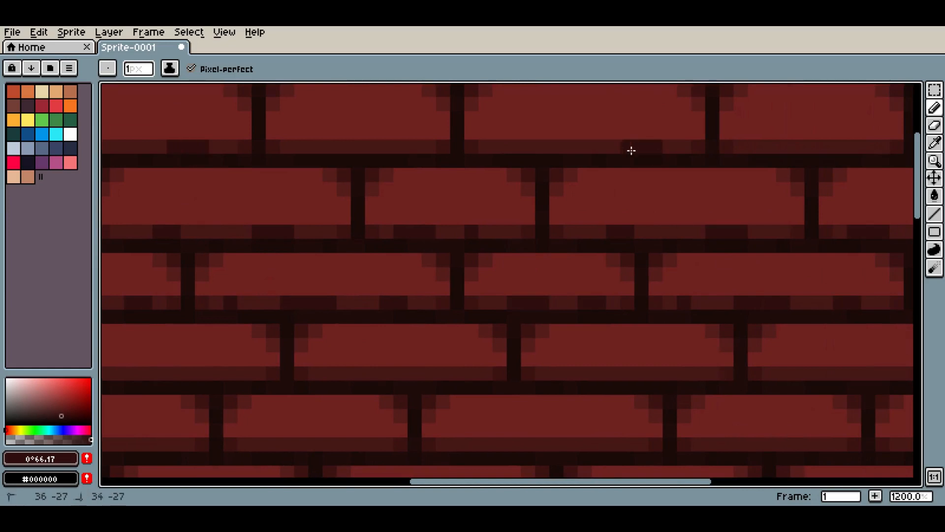
left_click(528, 149)
left_click_drag(358, 148, 372, 148)
left_click(413, 148)
left_click(316, 146)
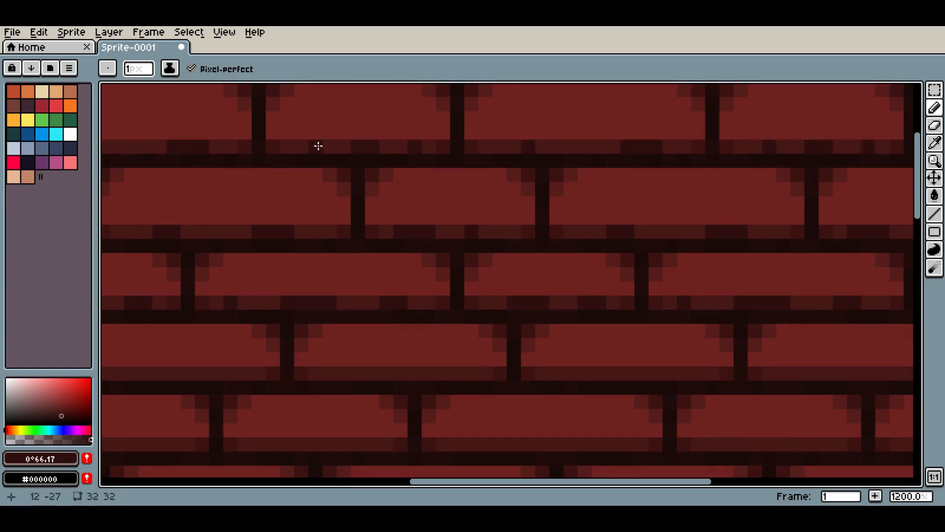
Step: Break up the shaded lower edges of the bricks in the remaining rows with dark pixels and short runs
left_click_drag(315, 170, 650, 233)
left_click_drag(317, 333, 430, 172)
left_click_drag(325, 274, 354, 274)
left_click(411, 274)
left_click_drag(459, 278, 670, 199)
left_click(344, 264)
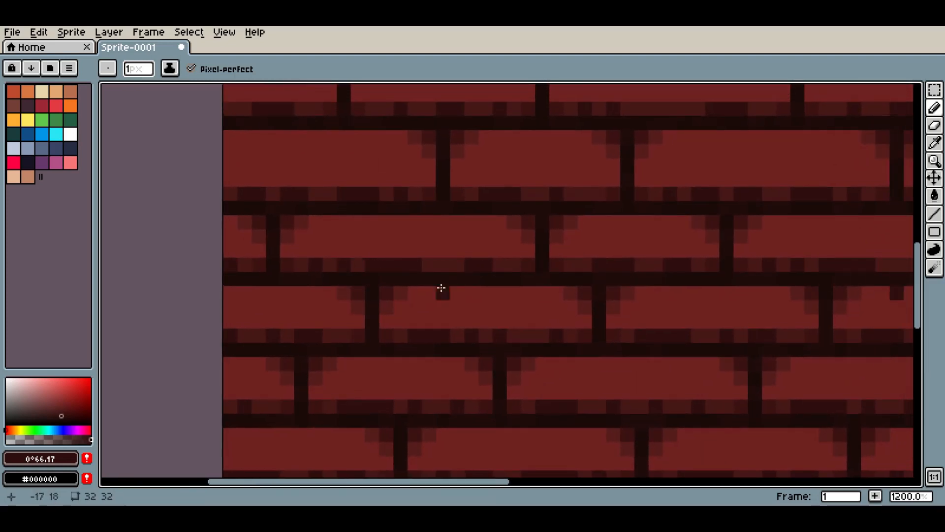
mouse_move(580, 291)
left_mouse_down()
mouse_move(532, 291)
mouse_move(439, 326)
left_mouse_up()
Step: Start replacing the brick-edge color #2e0f0f across the tile with a dark red of hue 1°, saturation 87% and value 15%
scroll(439, 326, "down", 4)
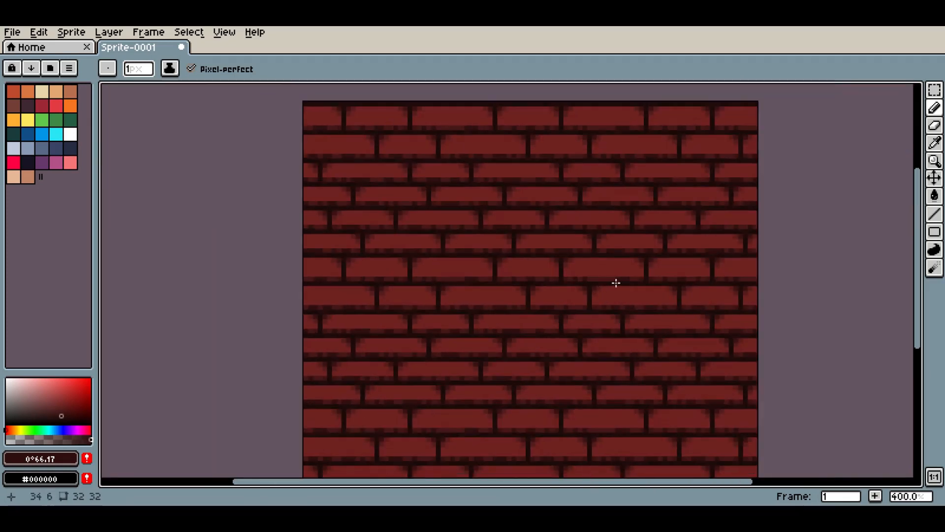
scroll(616, 284, "down", 1)
scroll(713, 256, "down", 1)
left_click_drag(662, 223, 532, 165)
scroll(609, 165, "up", 2)
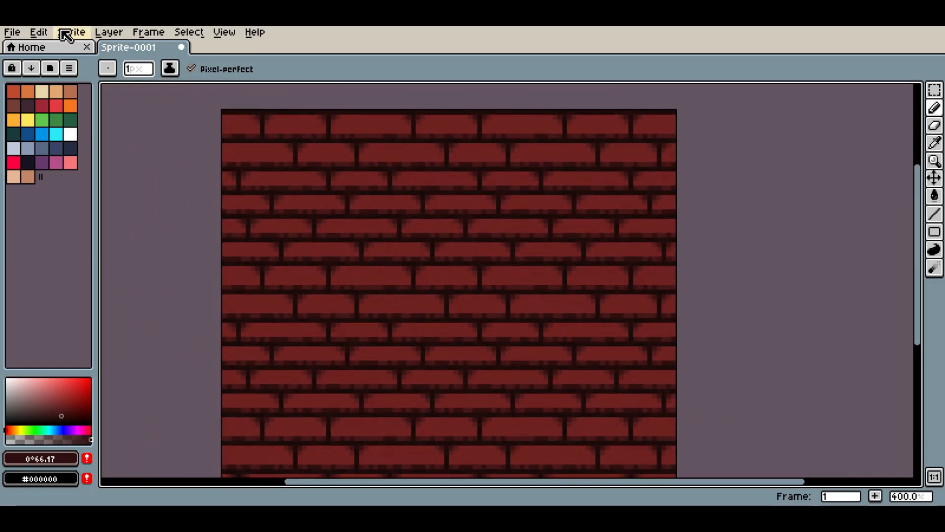
left_click(66, 34)
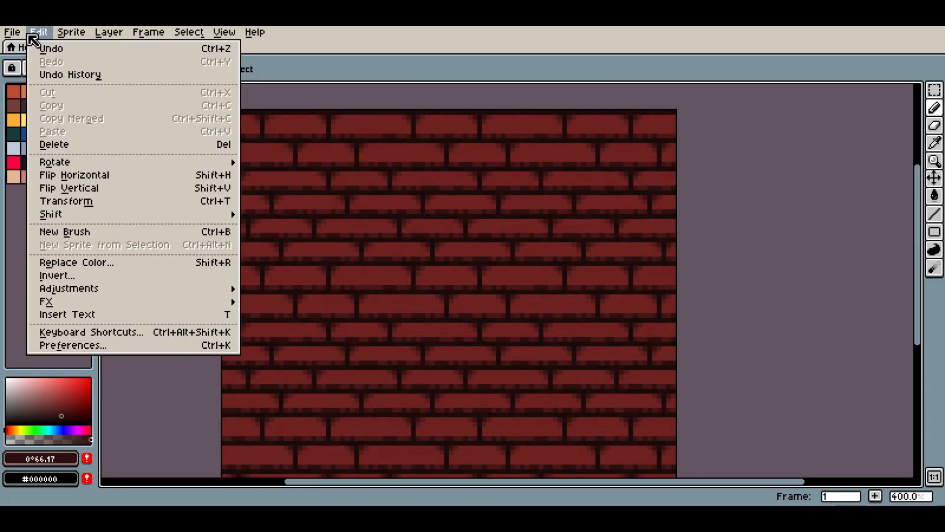
mouse_move(39, 35)
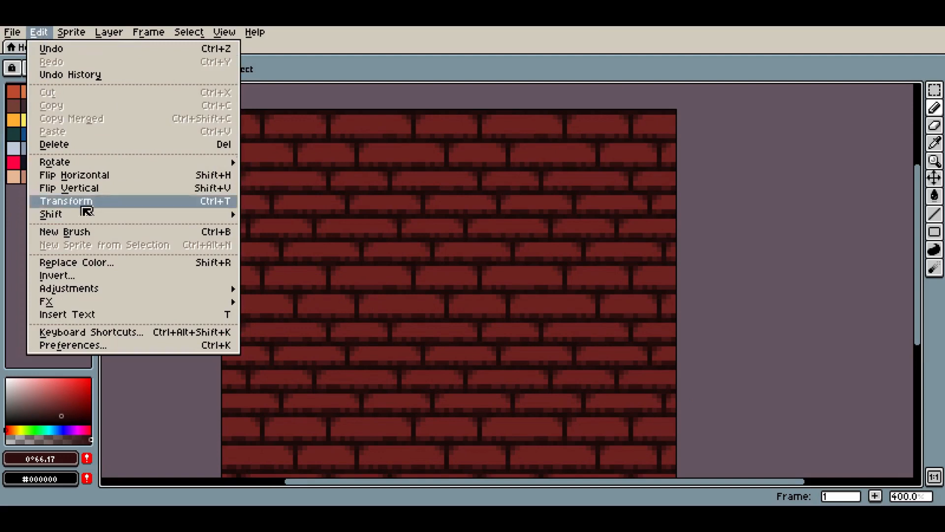
left_click(120, 262)
left_click(480, 241)
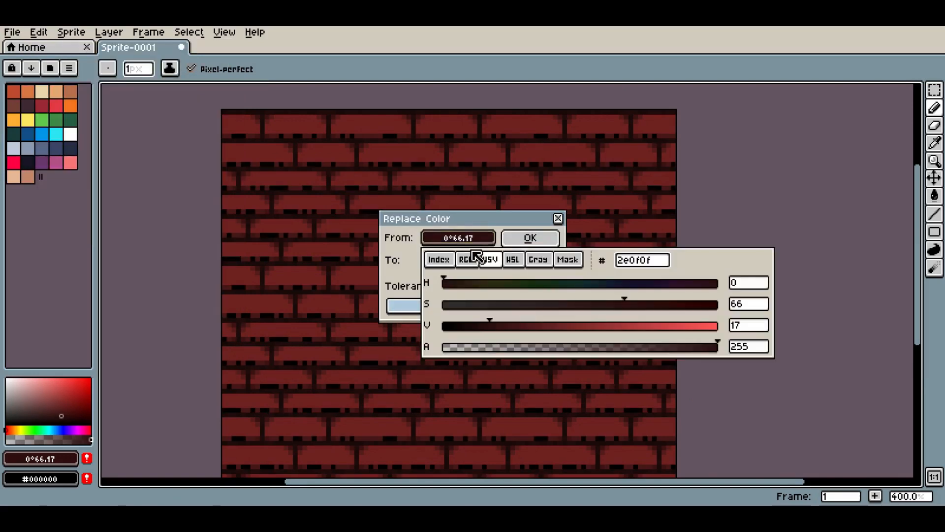
left_click(422, 221)
left_click(458, 260)
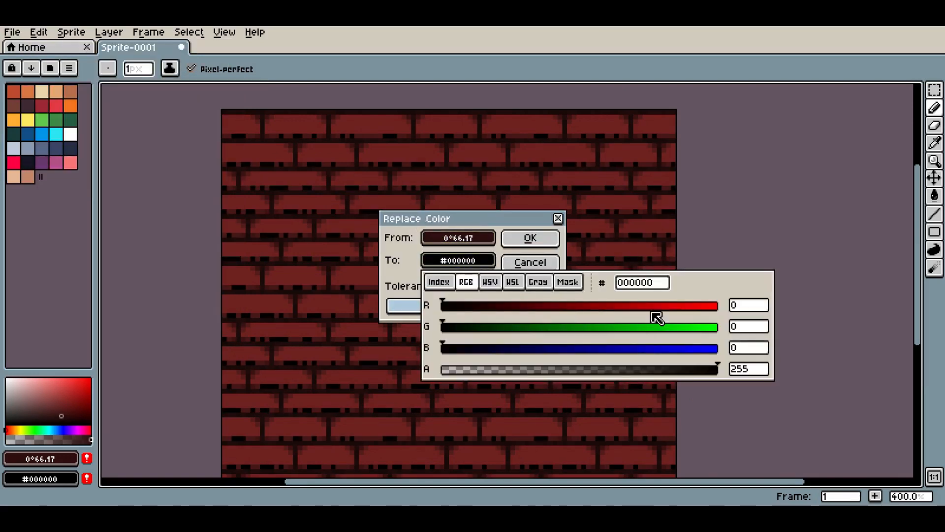
left_click_drag(479, 309, 445, 349)
left_click(490, 282)
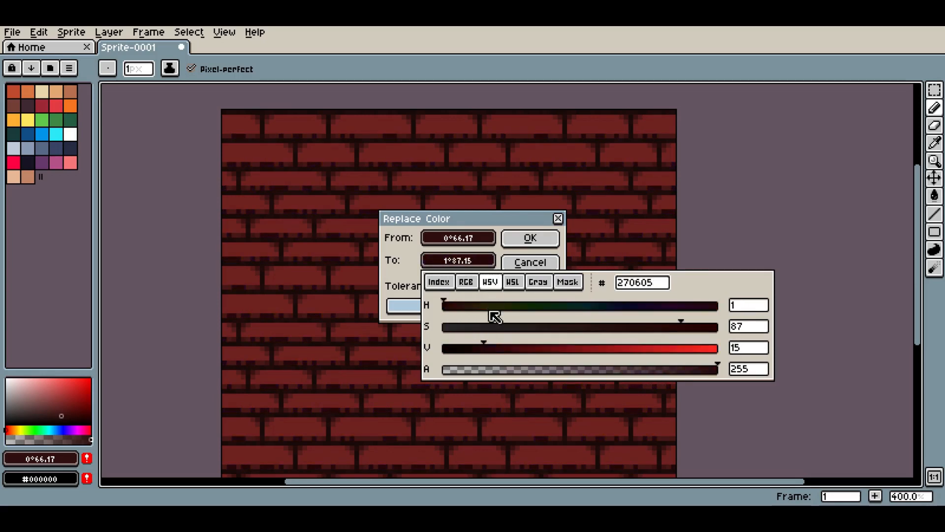
Step: Adjust the replacement color to saturation 70% and value 25%, and apply the color replacement
left_click_drag(581, 326, 615, 328)
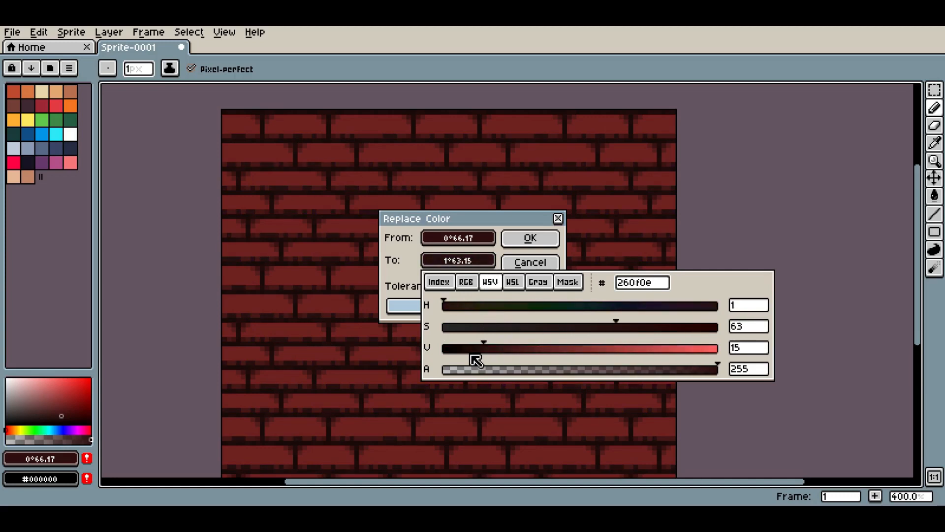
left_click_drag(470, 351, 526, 357)
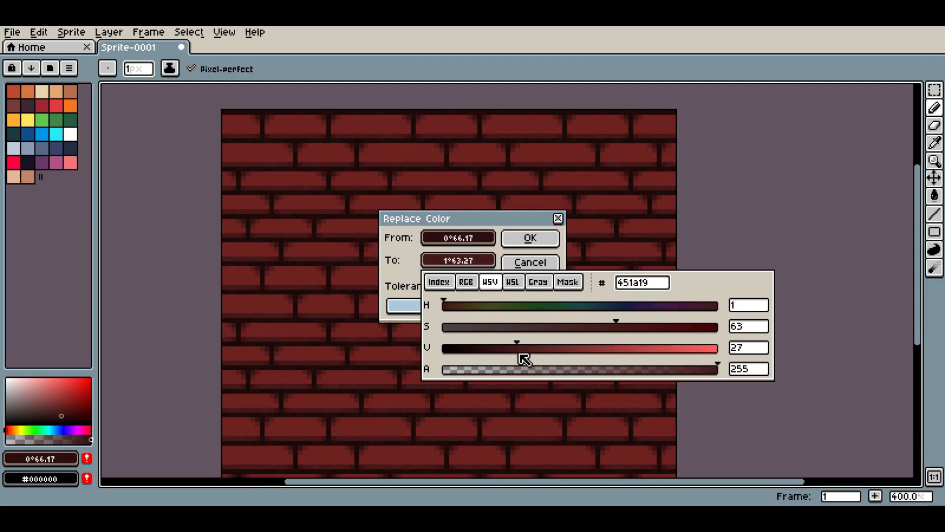
left_click_drag(616, 334, 642, 327)
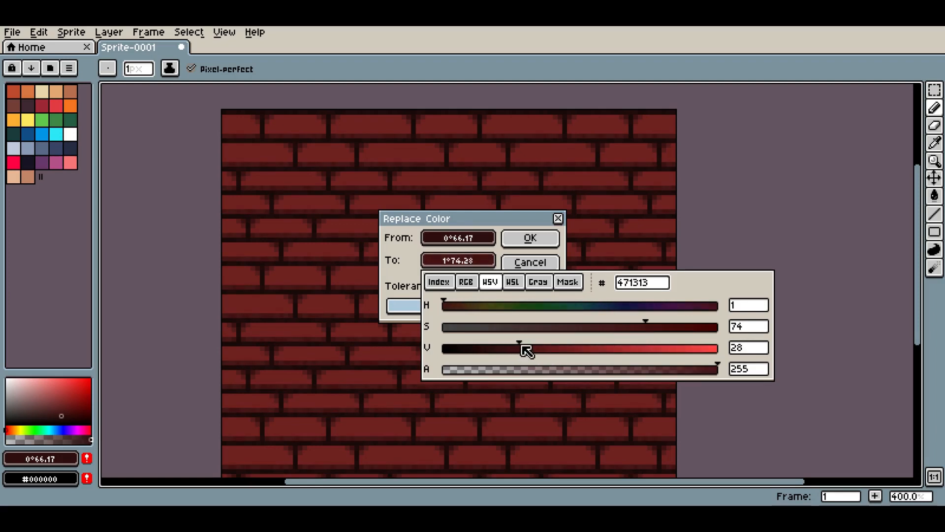
left_click_drag(656, 325, 635, 328)
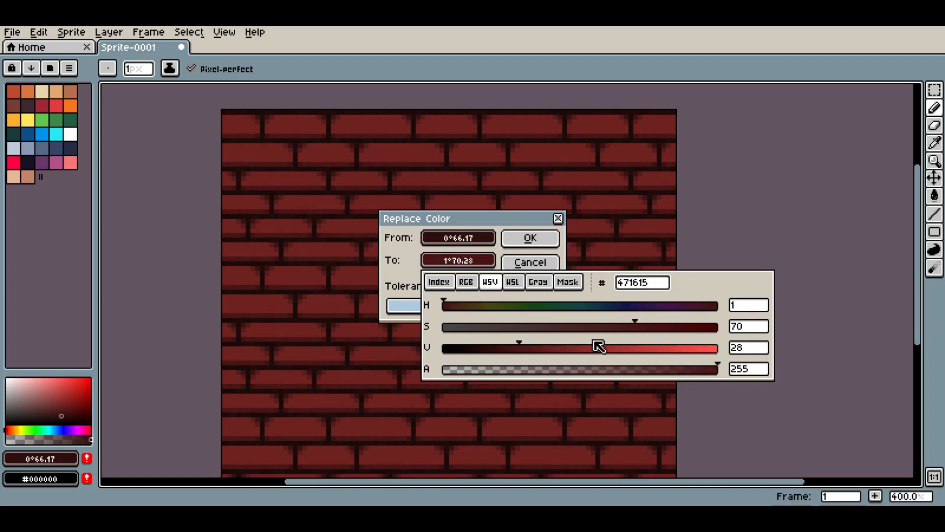
mouse_move(524, 358)
left_mouse_down()
mouse_move(535, 358)
mouse_move(520, 358)
left_mouse_up()
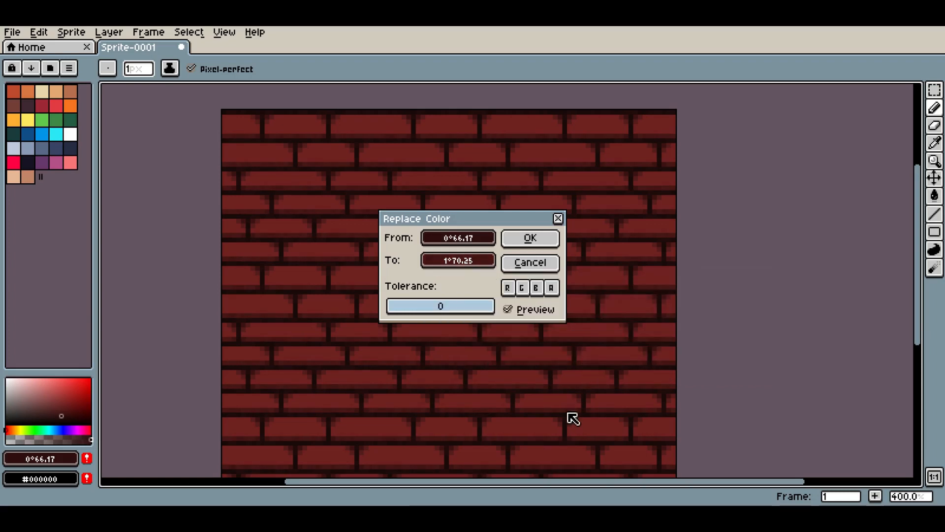
left_click(545, 241)
scroll(616, 344, "down", 1)
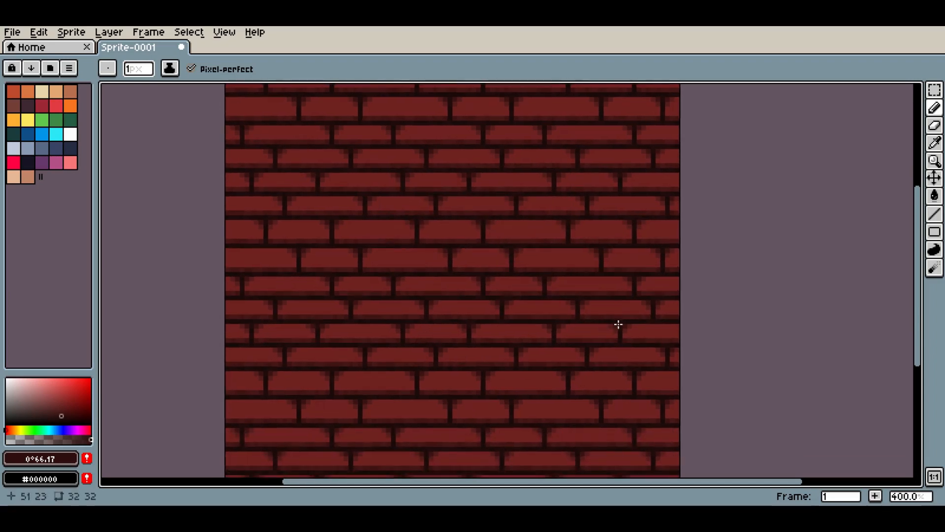
scroll(847, 225, "down", 1)
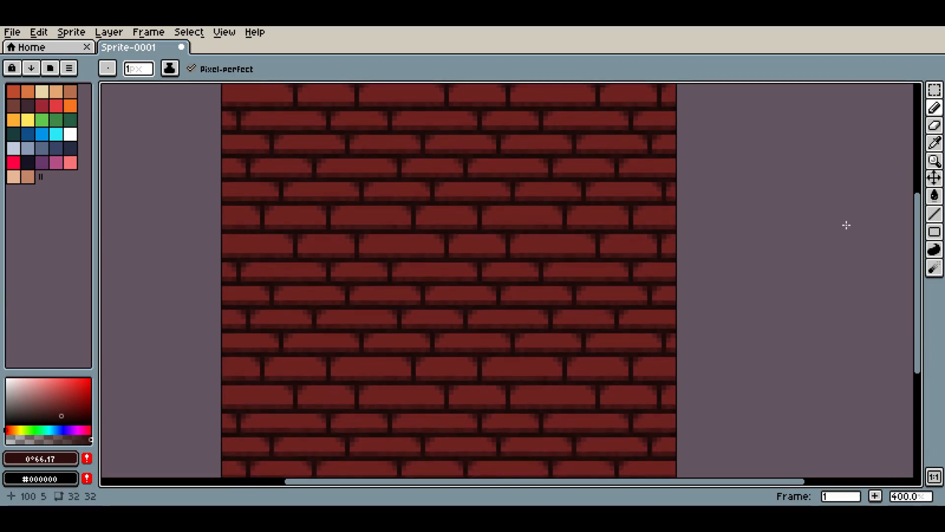
left_click(107, 32)
mouse_move(151, 28)
left_click(105, 237)
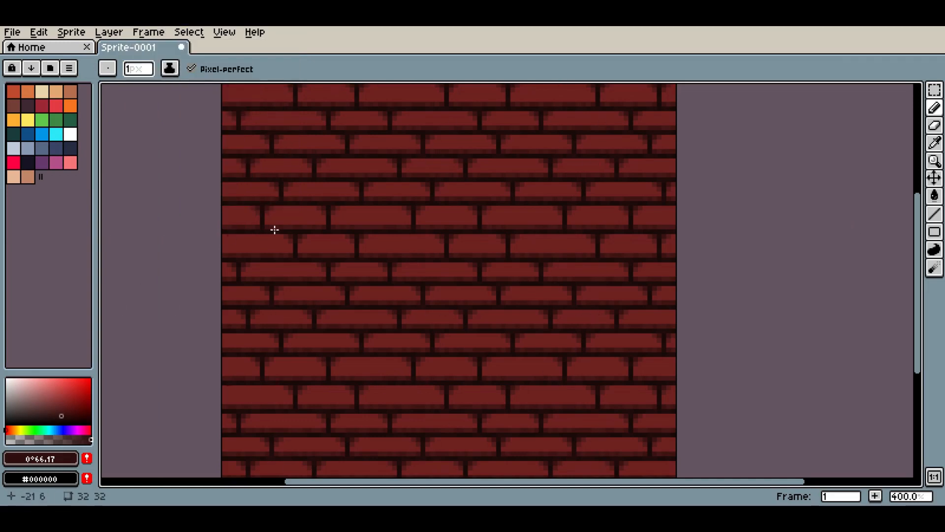
Step: Sample the brick corner shading color #3b1313 for the Pencil
key("i")
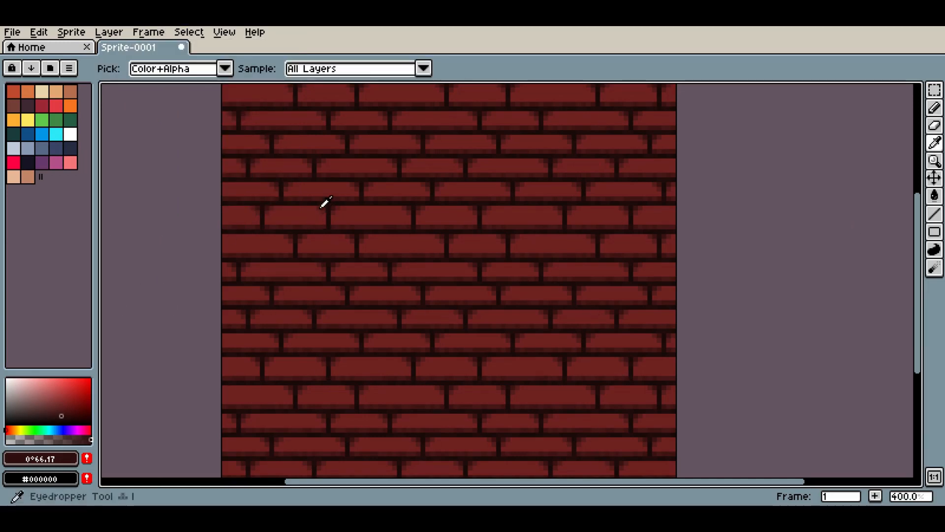
left_click(324, 199)
scroll(330, 205, "up", 3)
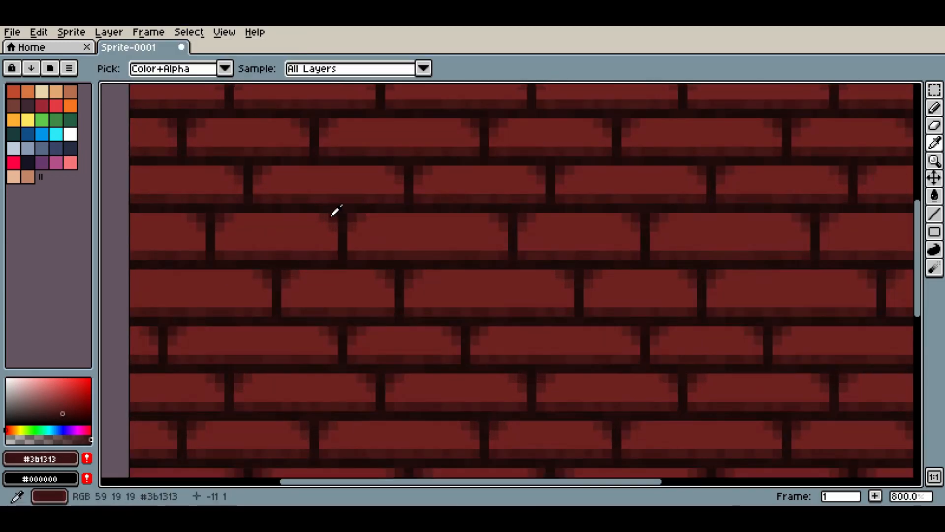
key("b")
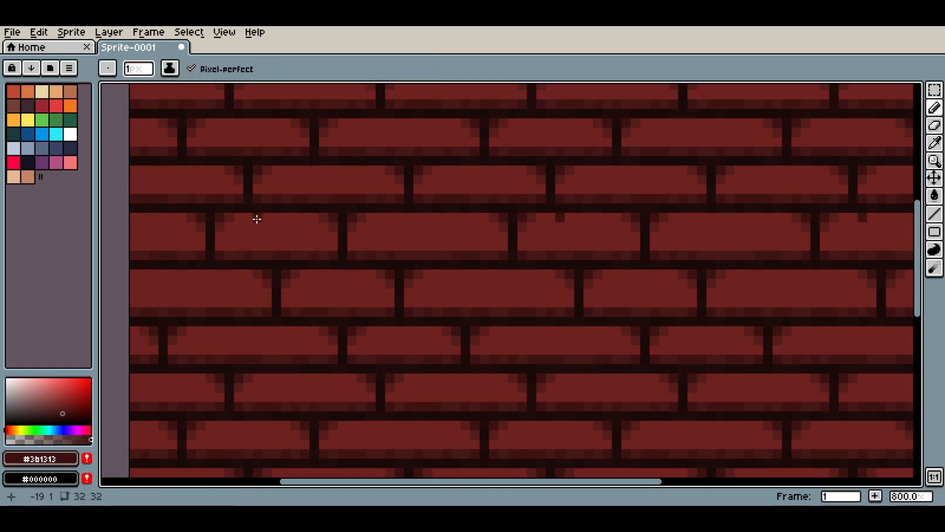
Step: Dot small chip and crack pixels onto one brick each in the first, third and fifth rows
left_click_drag(609, 295, 518, 167)
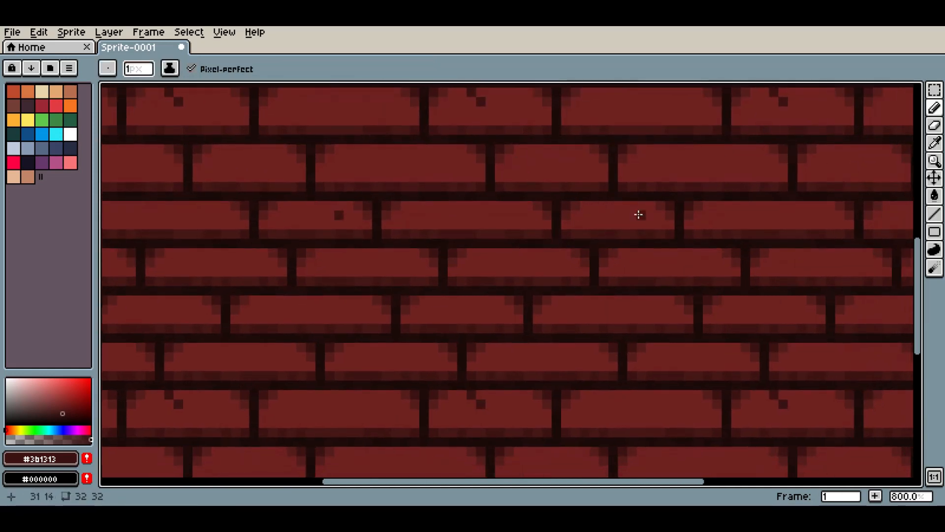
left_click(629, 207)
left_click(585, 319)
left_click(576, 310)
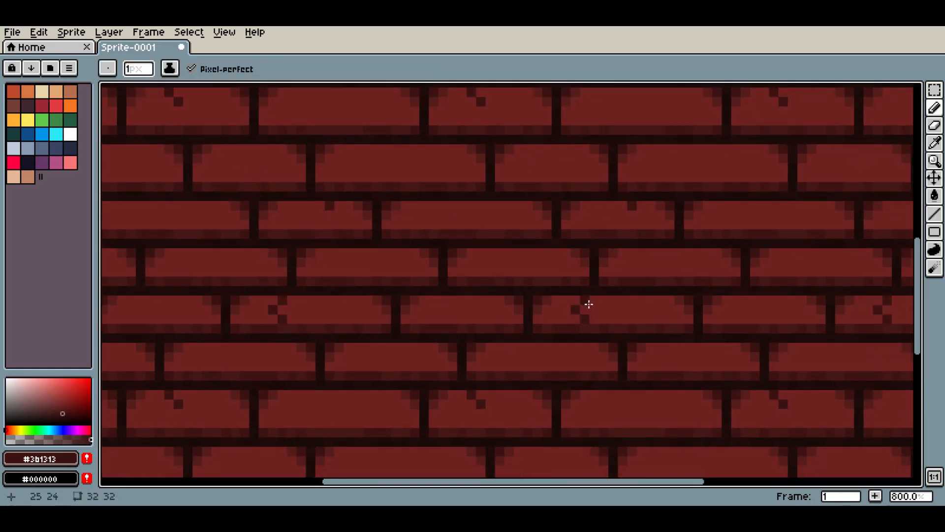
left_click_drag(596, 174, 576, 276)
scroll(576, 276, "down", 4)
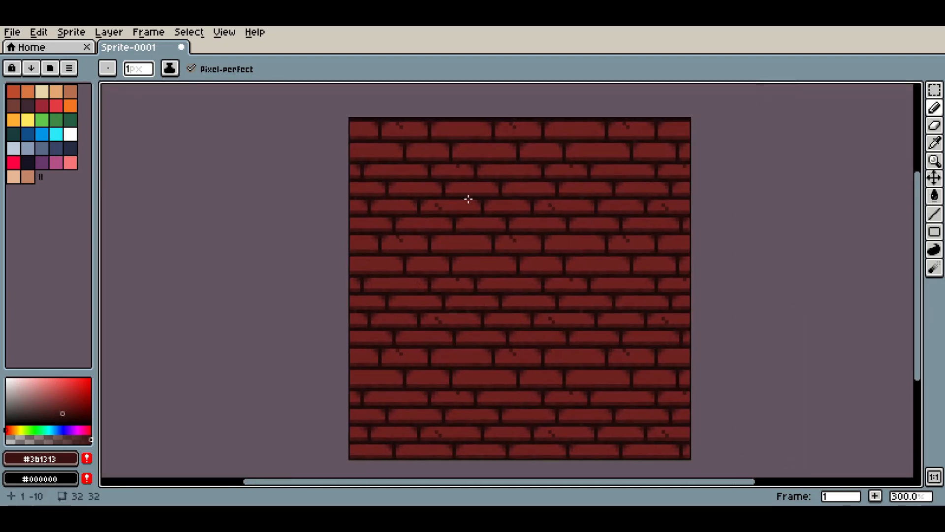
left_click(39, 32)
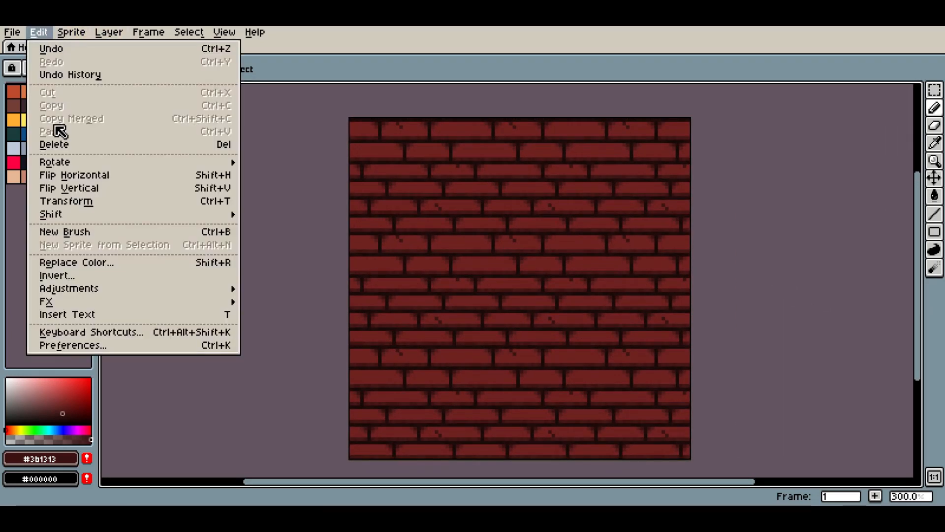
left_click(78, 262)
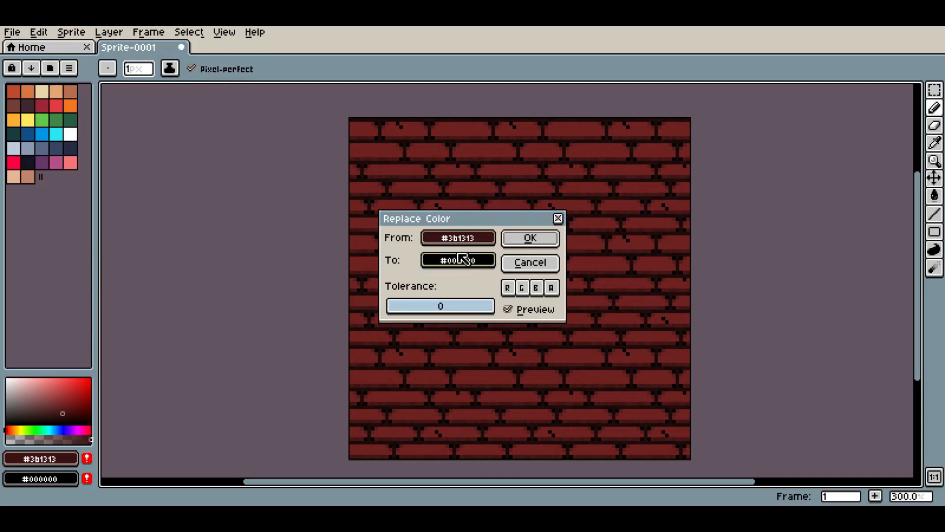
left_click(465, 270)
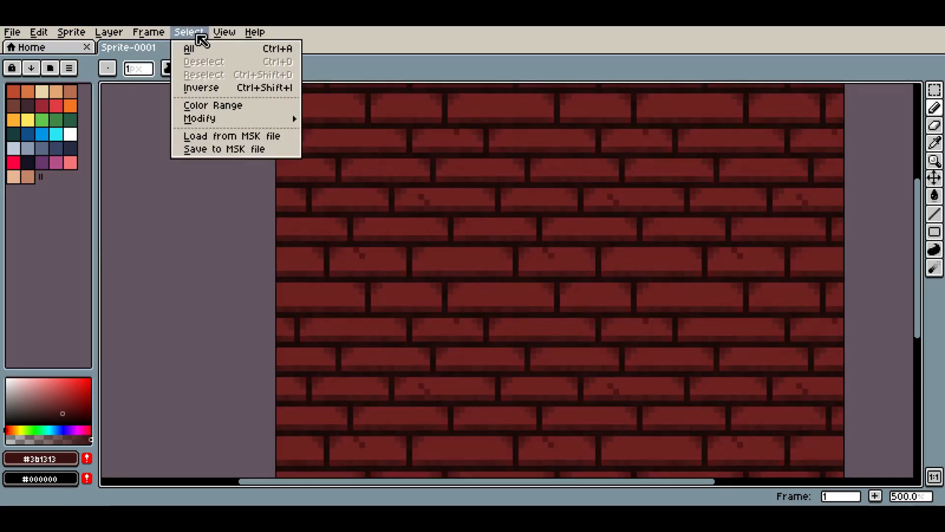
Step: Turn off tiled mode so that only the single 32 × 32 tile is displayed
mouse_move(235, 33)
mouse_move(310, 112)
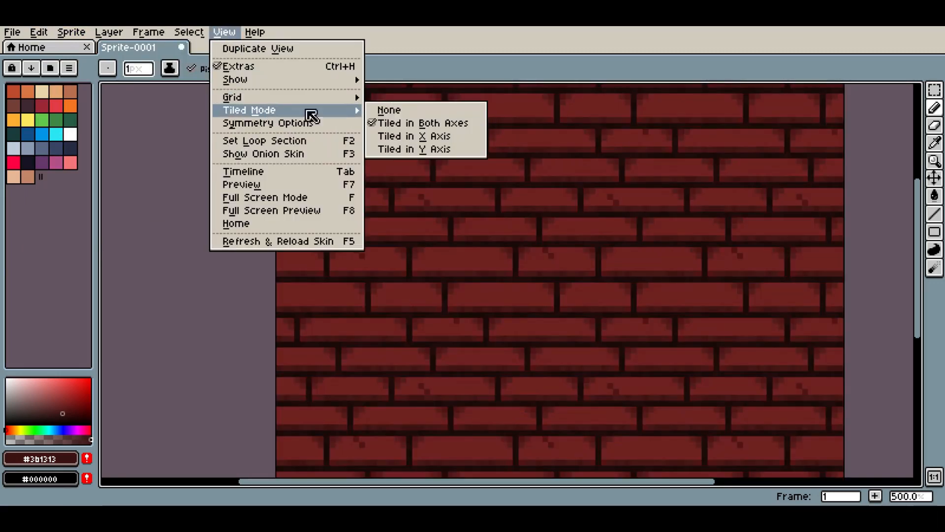
left_click(384, 111)
left_click_drag(674, 229, 625, 181)
scroll(576, 256, "up", 3)
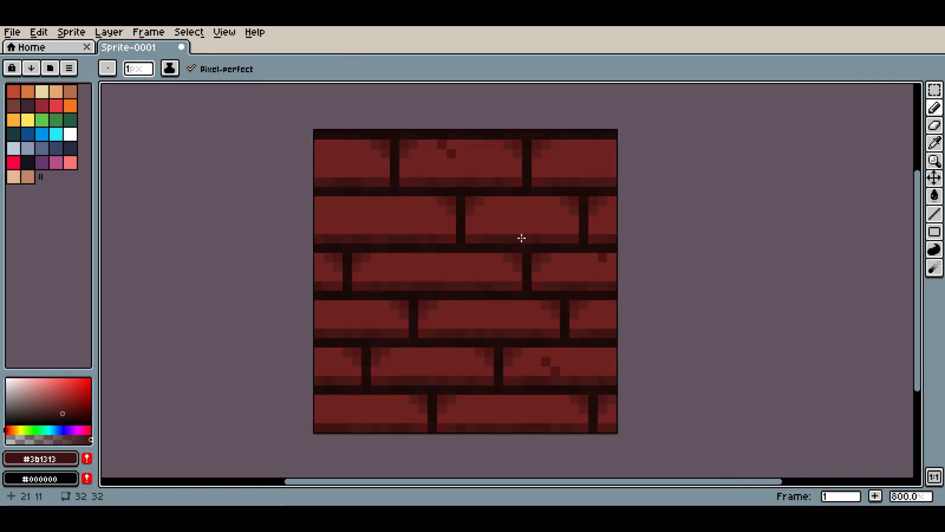
left_click_drag(502, 236, 486, 234)
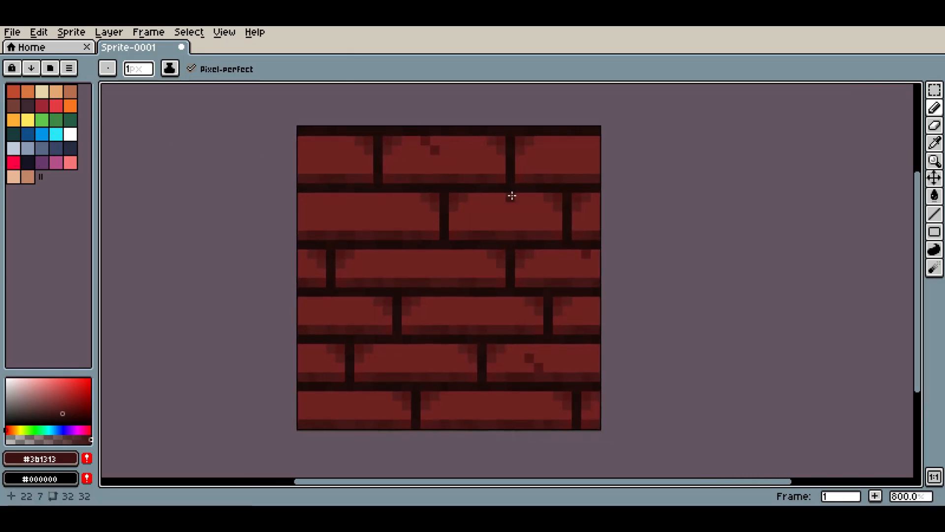
left_click(539, 367)
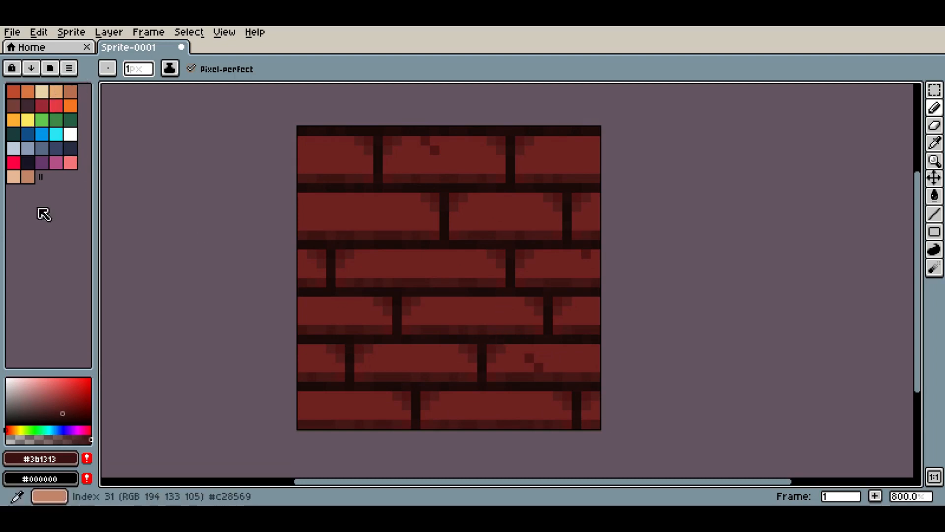
Step: Sample the brick color #6f2222 and mix a browner Pencil color with hue 10°, saturation 74% and value 33%
key("i")
left_click(331, 172)
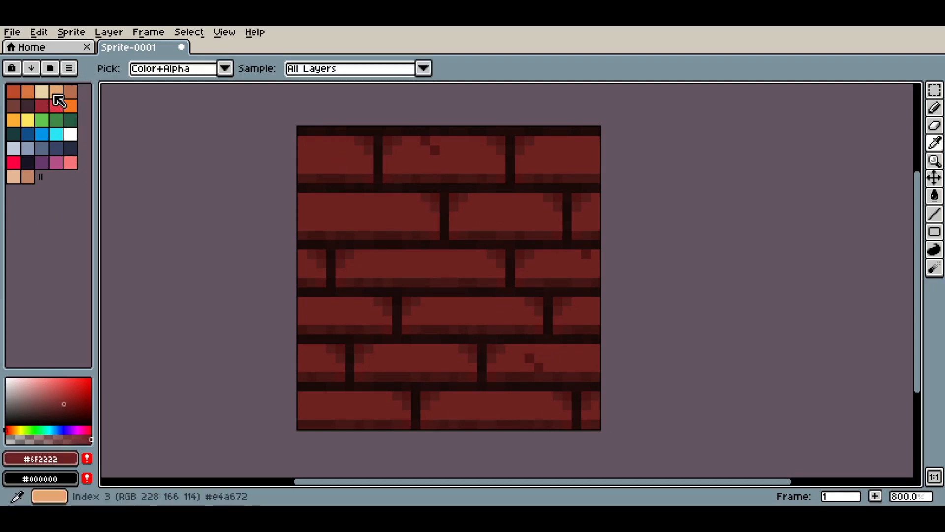
left_click(42, 106)
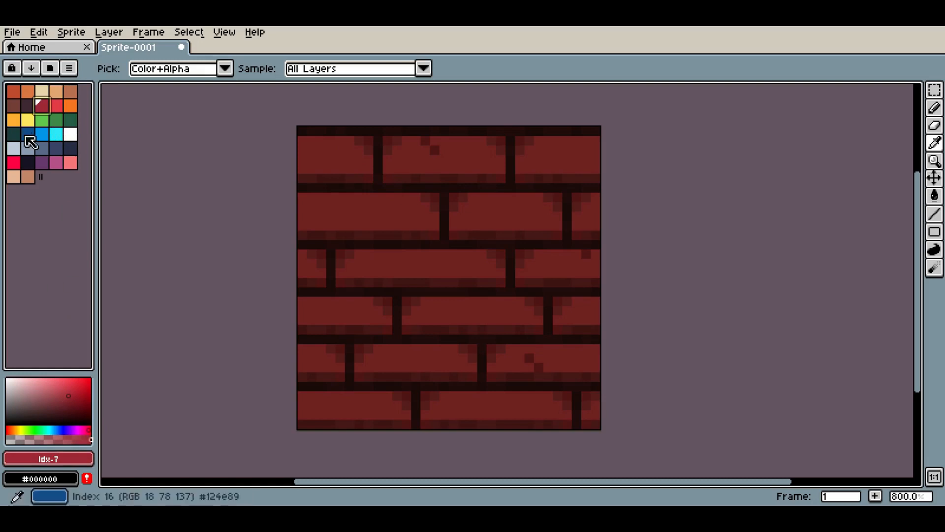
left_click(393, 128)
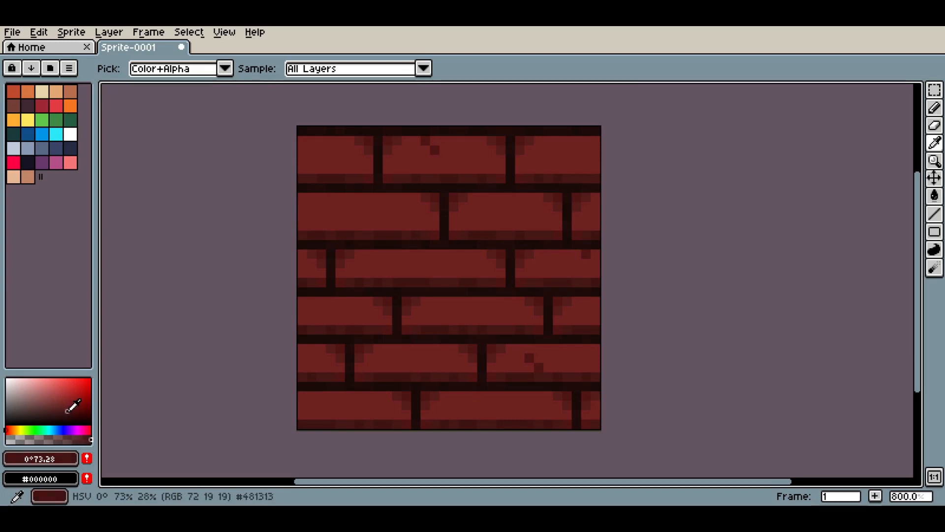
key("b")
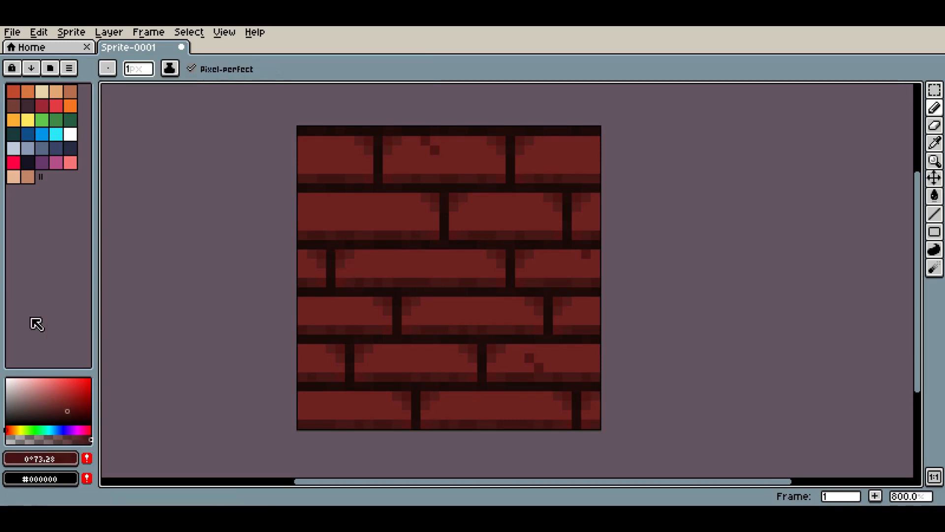
left_click(10, 429)
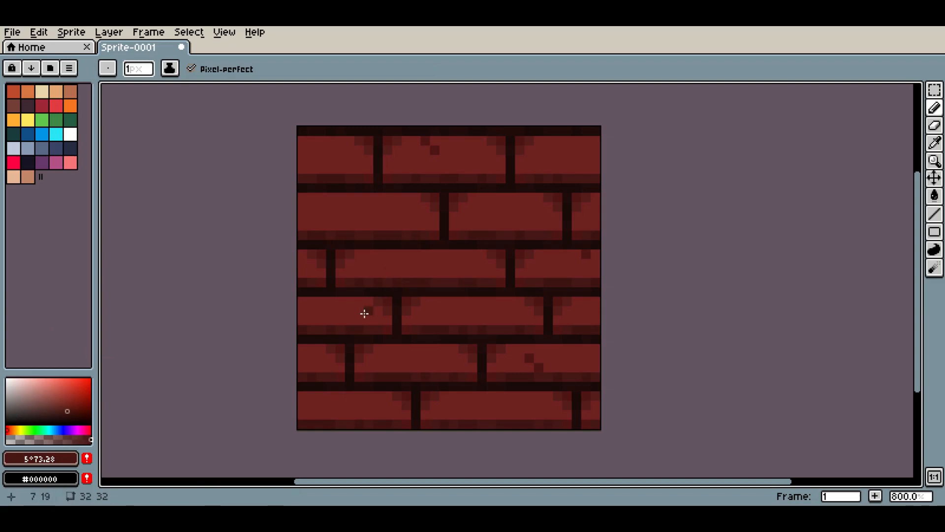
left_click(68, 407)
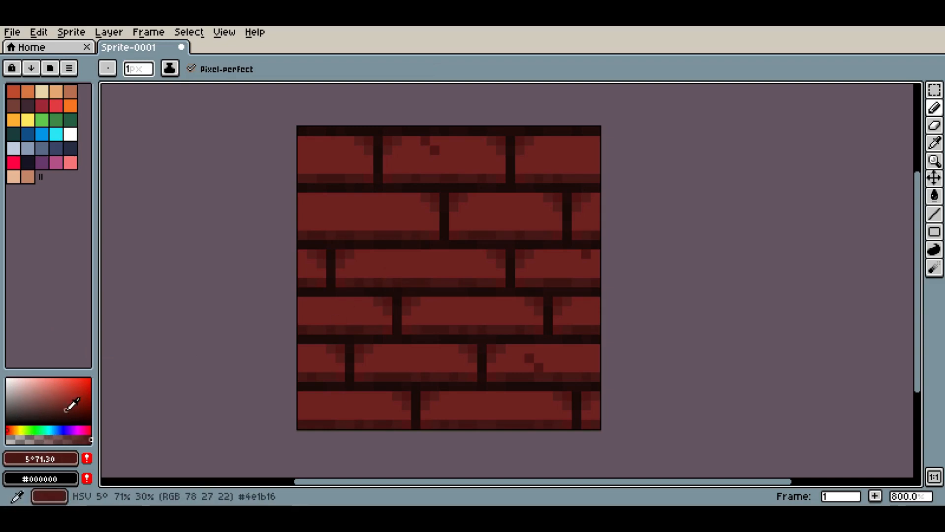
left_click(10, 429)
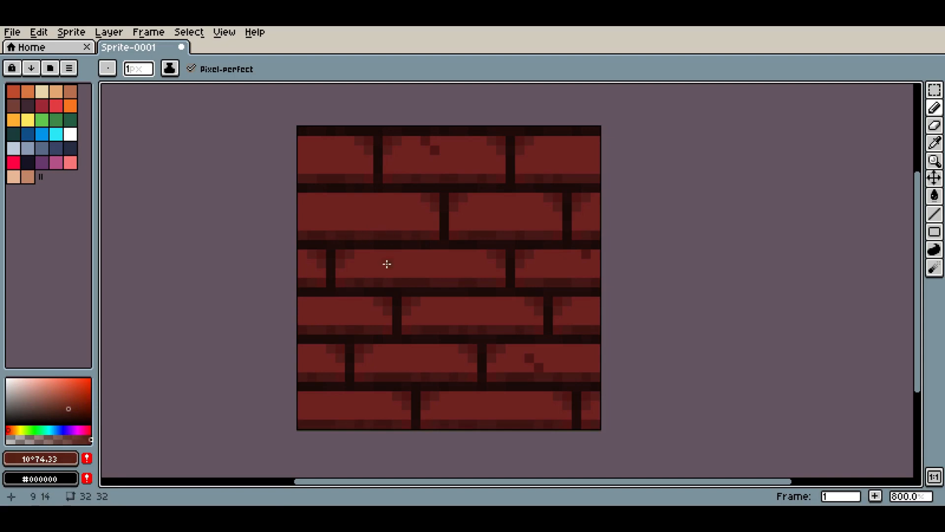
Step: Mix a lighter brown Pencil color (hue 10°, saturation 69%, value 46%) and dot scattered speckle pixels across the bricks
left_click(64, 402)
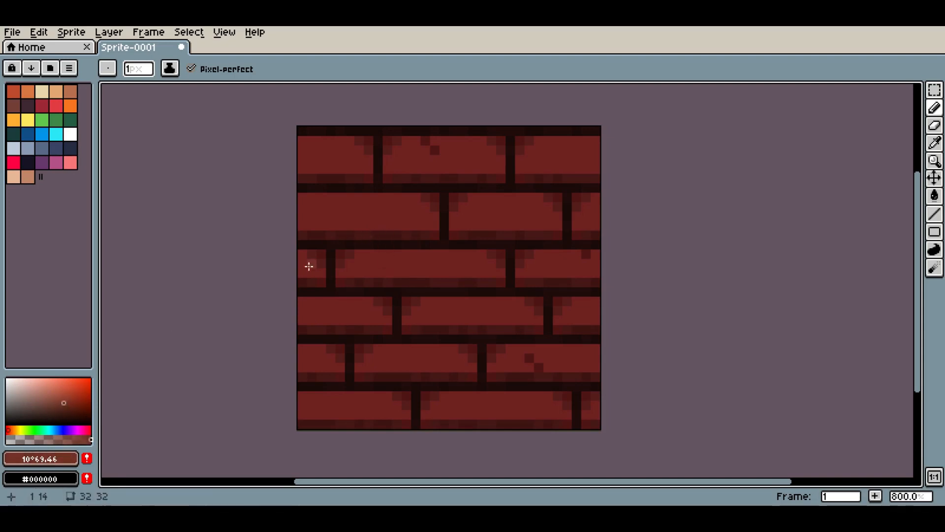
left_click_drag(424, 171, 409, 174)
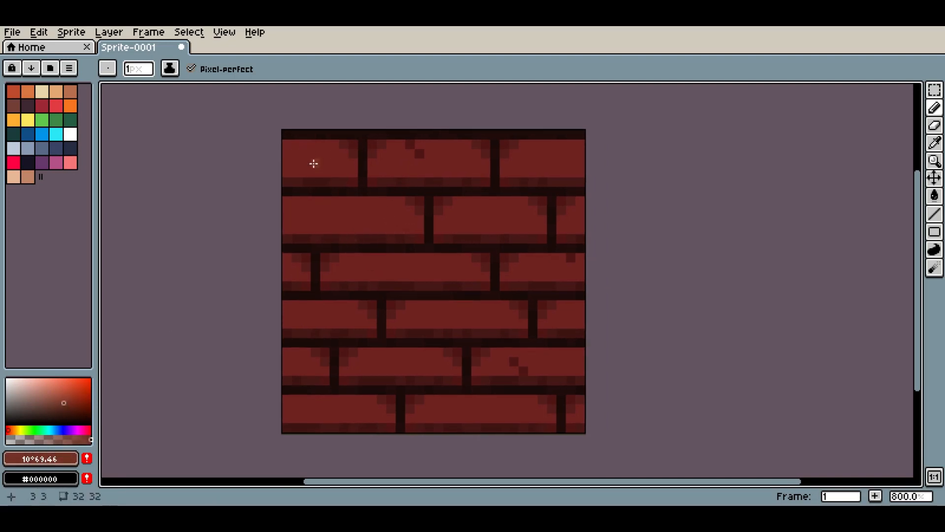
left_click(286, 169)
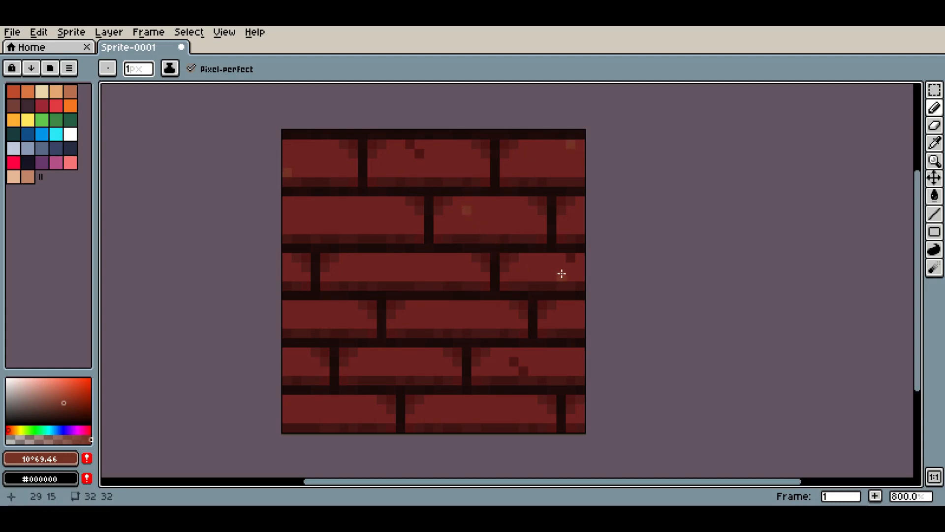
left_click(433, 273)
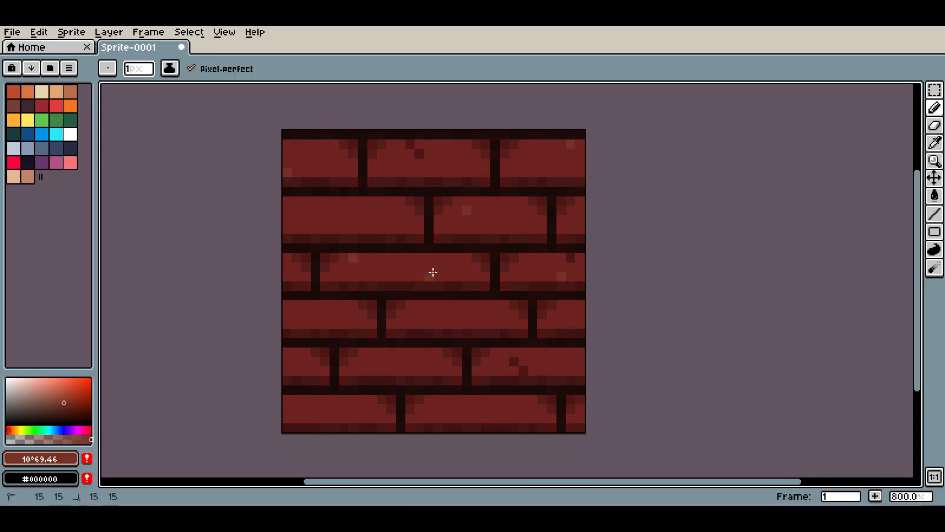
left_click(571, 353)
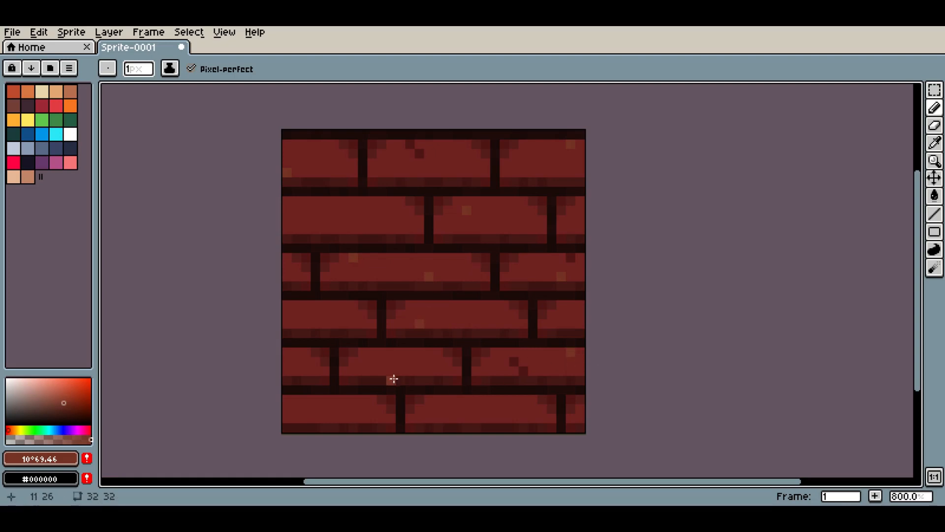
left_click(362, 370)
left_click(283, 361)
left_click(304, 228)
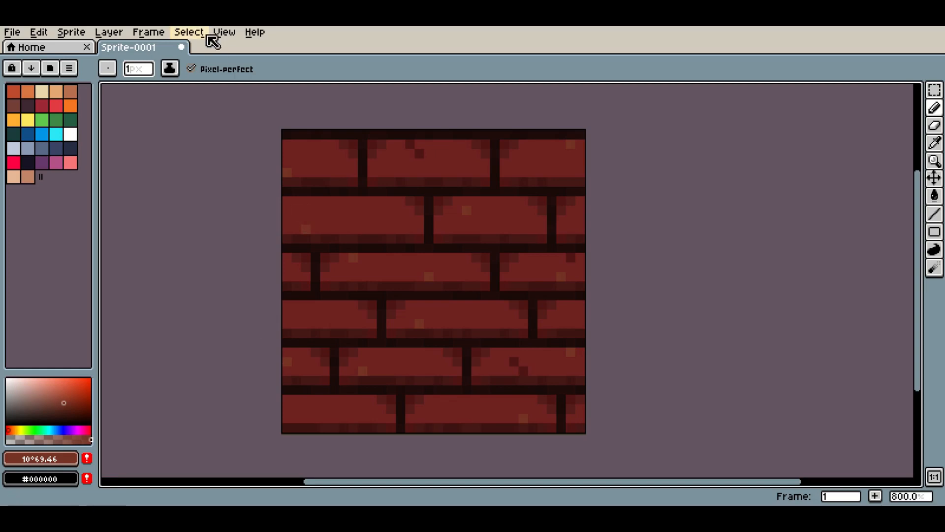
Step: Replace the brown speckle color throughout the tile with the dark red #5c191c
left_click(39, 32)
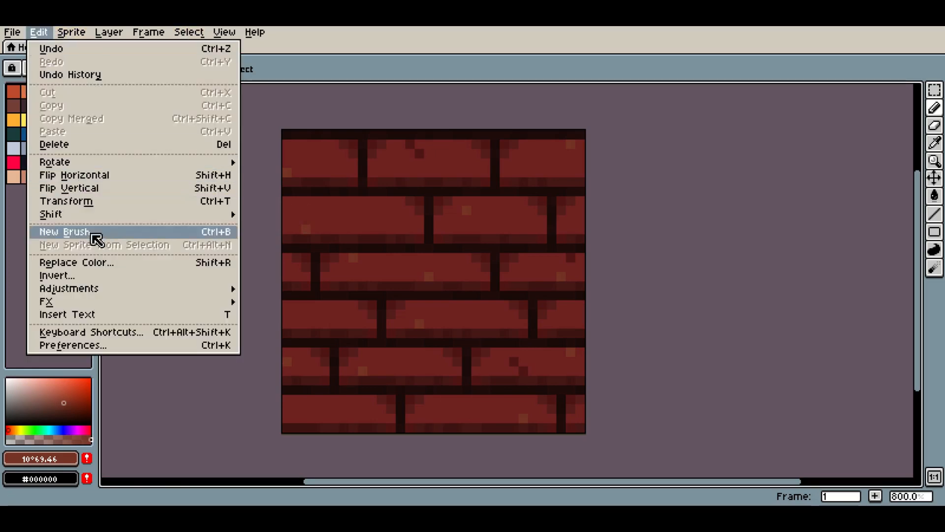
left_click(104, 262)
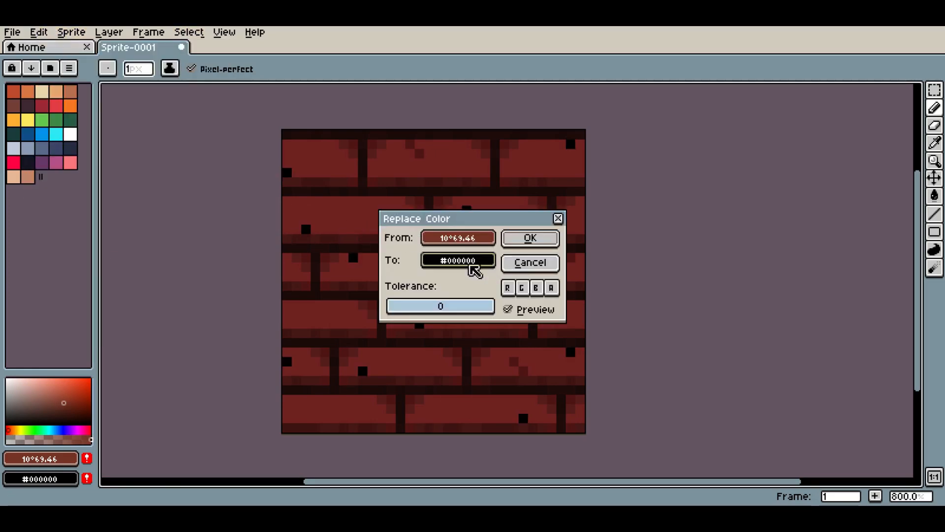
left_click(471, 261)
left_click(507, 306)
left_click(490, 282)
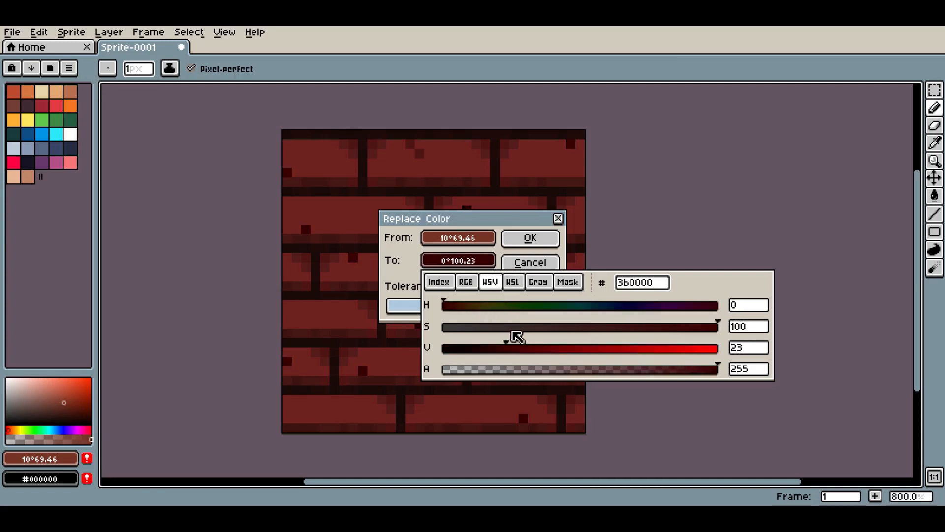
left_click(534, 348)
left_click(542, 240)
left_click(542, 240)
Step: Turn on tiled mode in both axes and check how the speckled wall repeats
scroll(704, 223, "down", 1)
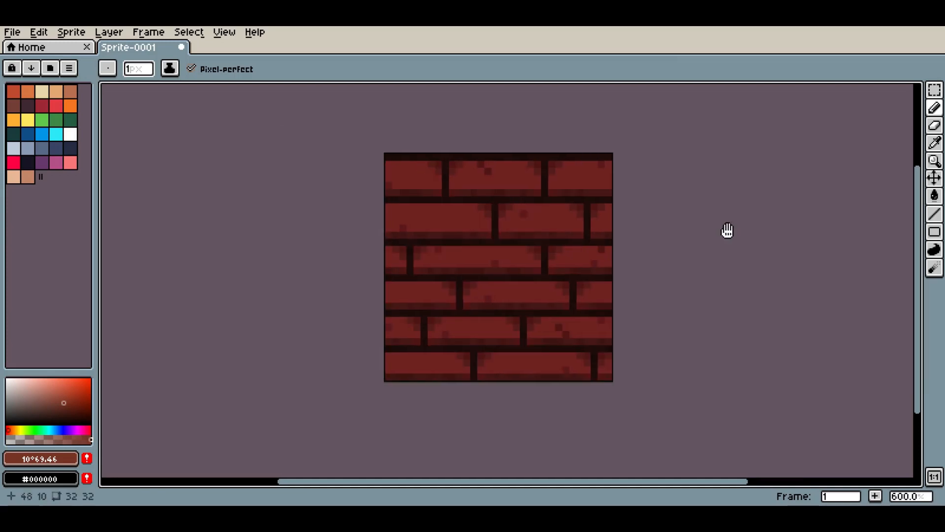
scroll(656, 243, "up", 1)
left_click(188, 33)
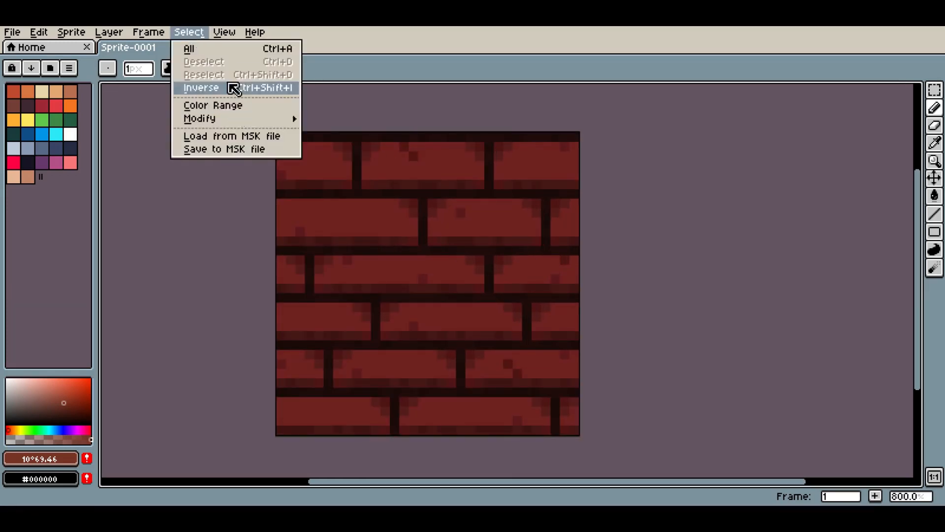
mouse_move(224, 33)
mouse_move(280, 111)
left_click(413, 126)
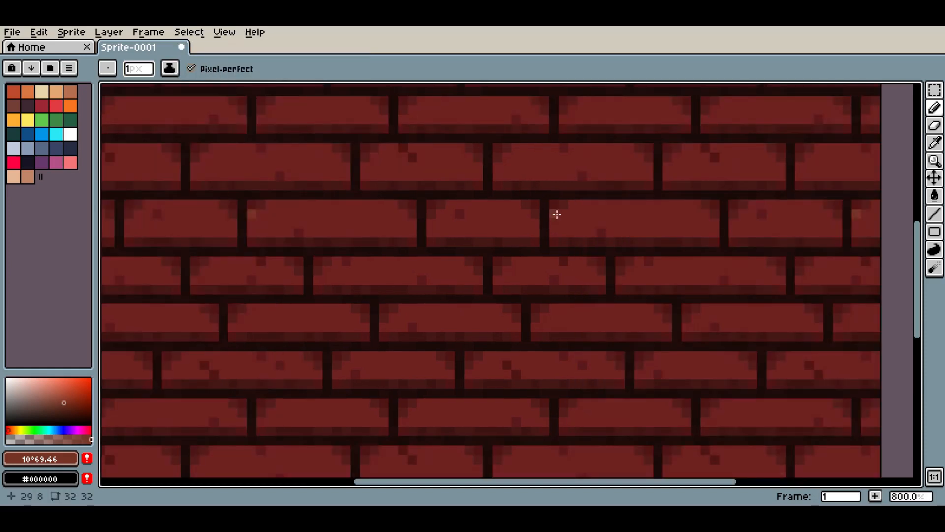
scroll(565, 190, "down", 3)
scroll(821, 212, "down", 2)
scroll(808, 214, "up", 1)
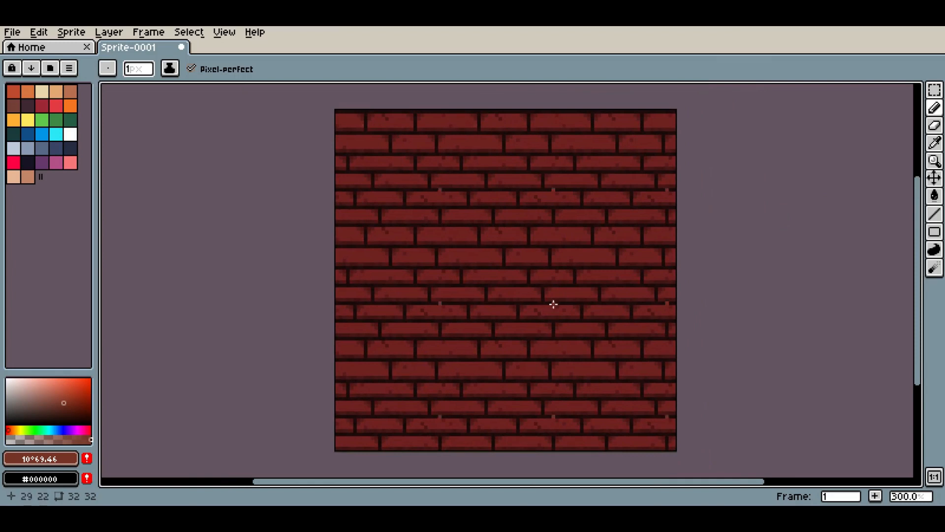
scroll(493, 212, "up", 3)
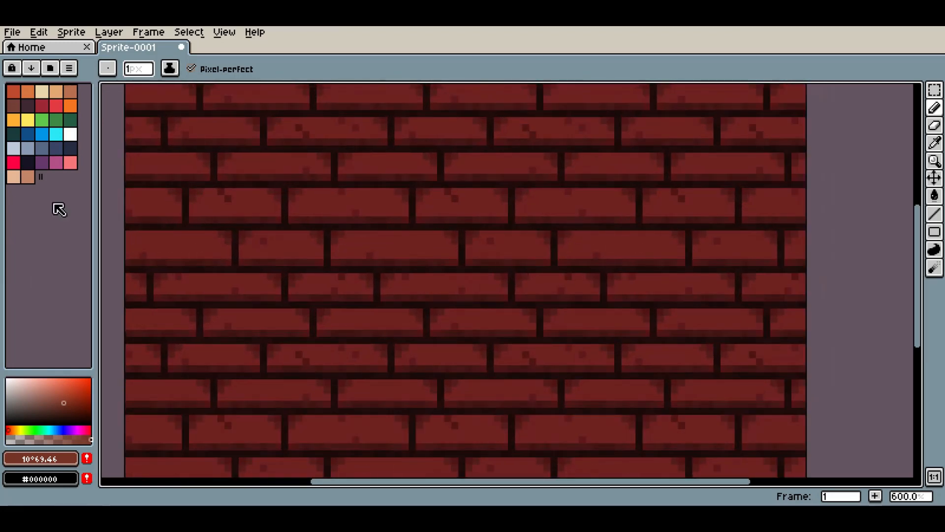
Step: Sample the dark red speckle color #5c191c for the Pencil and shift its hue to 5°
key("i")
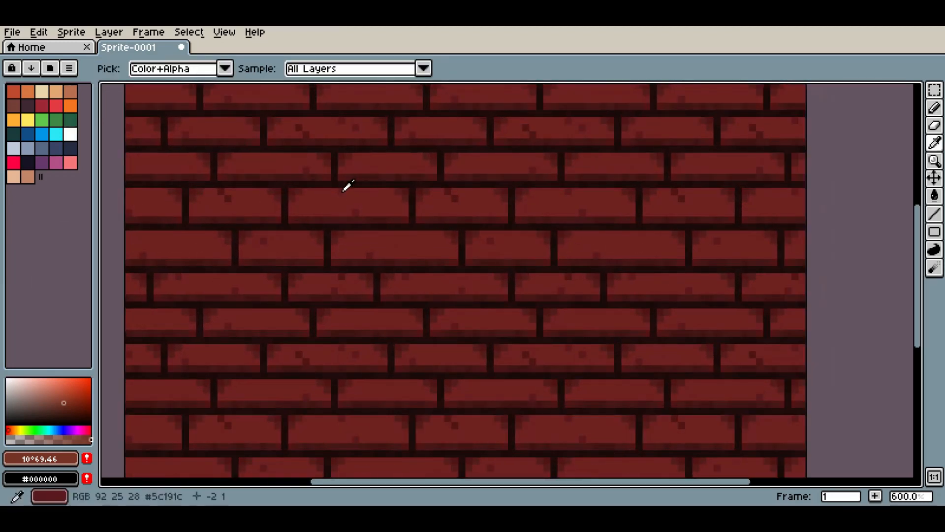
left_click(348, 185)
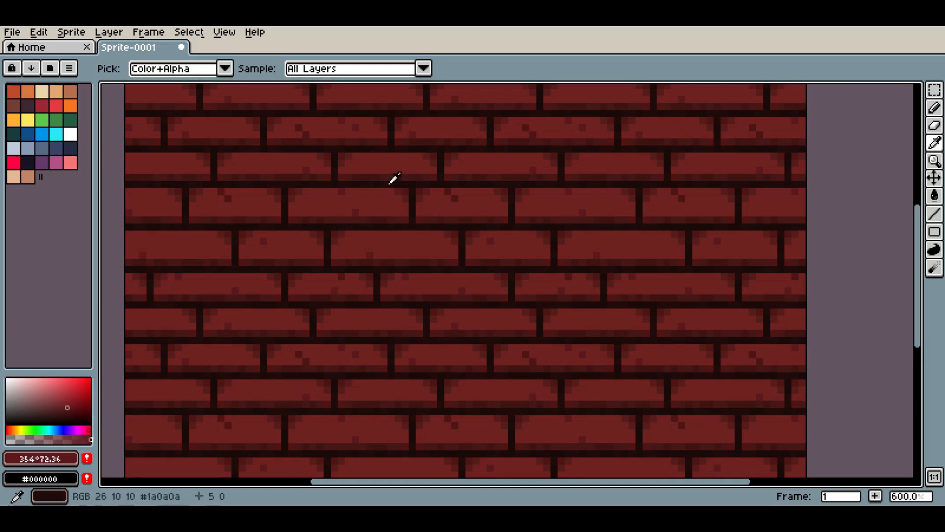
key("b")
scroll(375, 195, "up", 1)
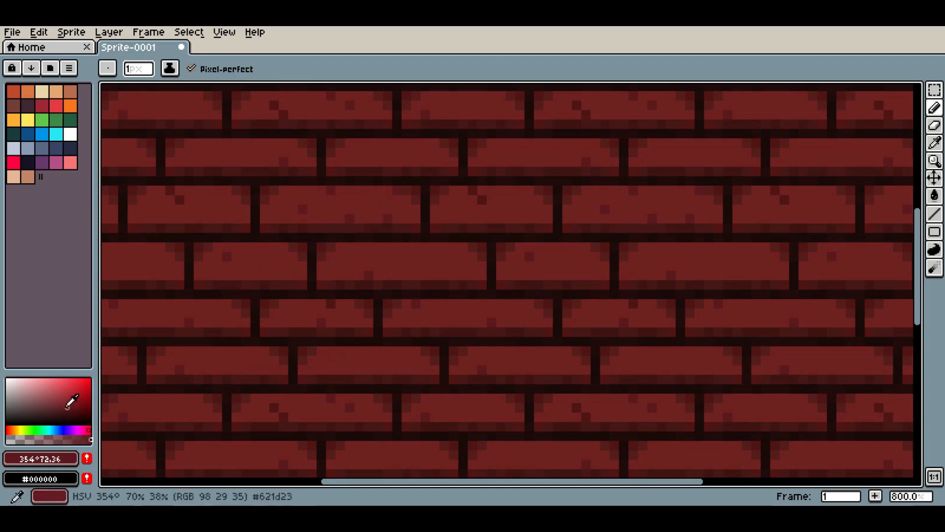
left_click(11, 429)
left_click(9, 430)
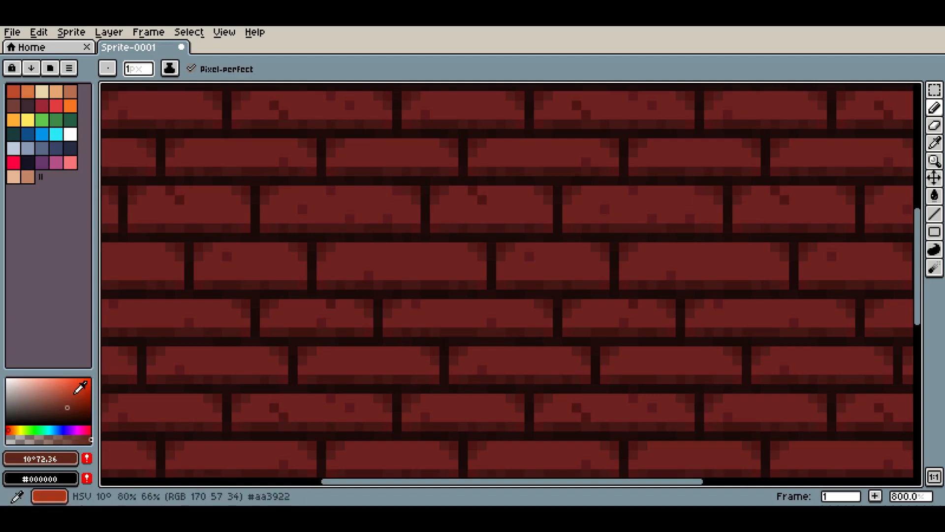
left_click(7, 430)
Step: Dot brownish-red speckle pixels across the bricks of all rows with the hue 5° color
left_click(353, 153)
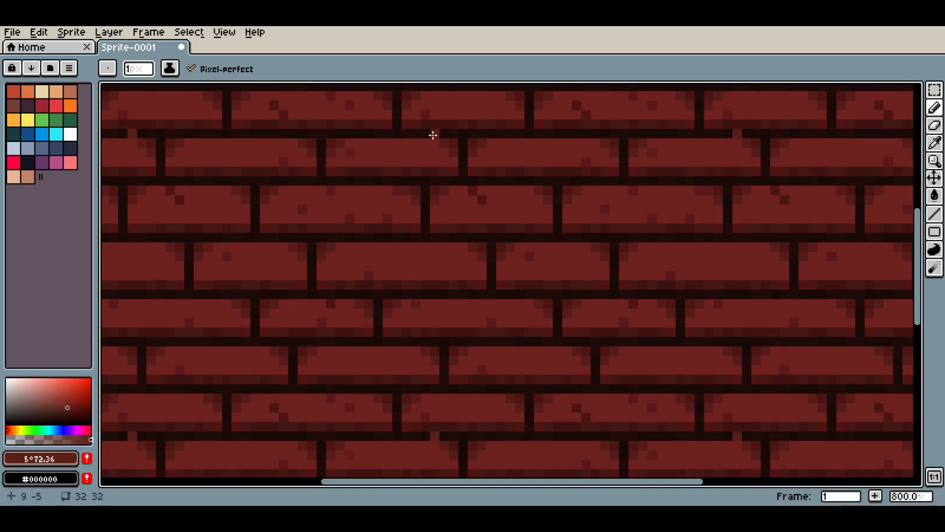
left_click(416, 143)
left_click(433, 162)
left_click(512, 156)
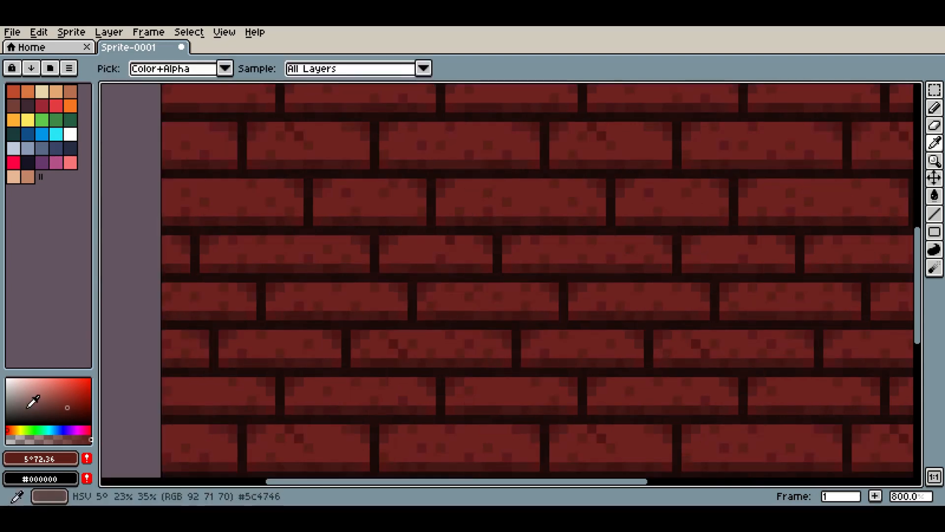
Step: Mix a purplish Pencil color with hue 344°, saturation 76% and value 35% for further speckles
left_click(9, 430)
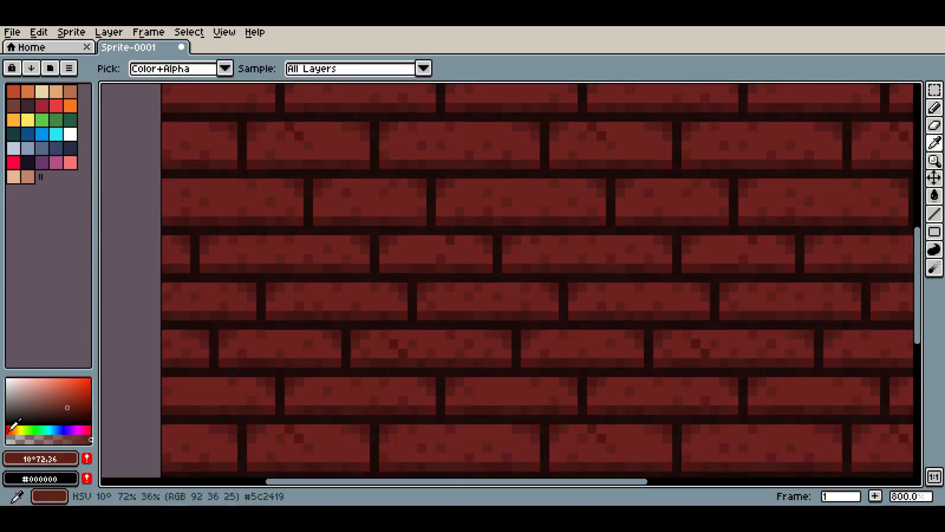
left_click(84, 430)
right_click(87, 429)
left_click(86, 427)
left_click(87, 426)
left_click_drag(66, 407, 64, 402)
key("b")
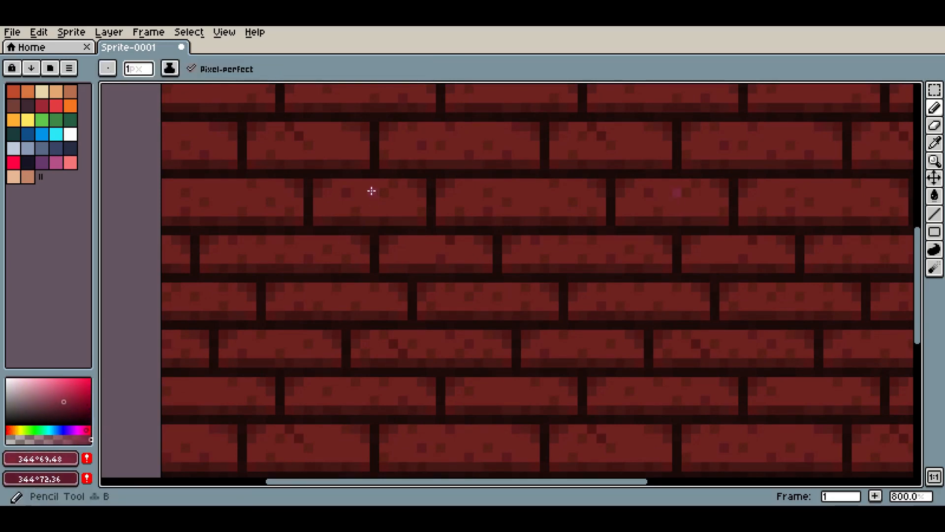
left_click(70, 408)
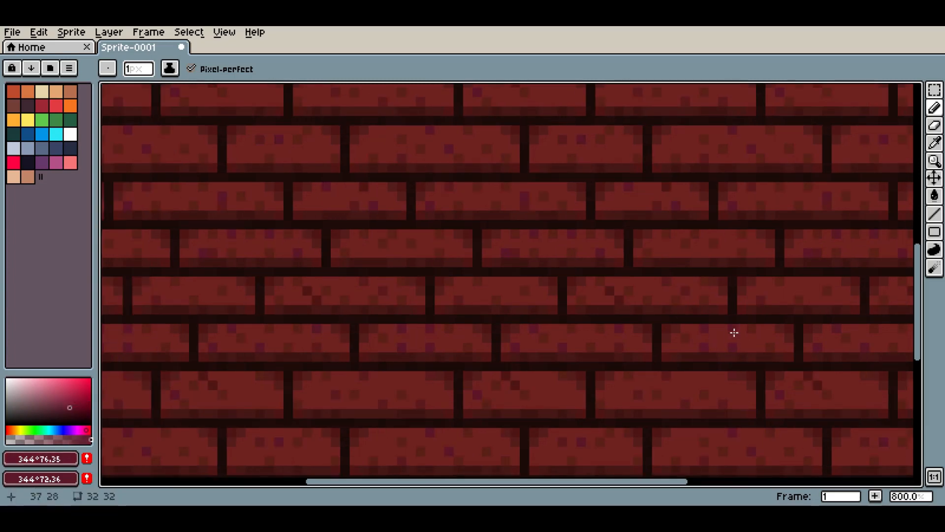
Step: Undo the last purple pixels in the sixth brick row and dot purple speckles at other spots on the bricks
key("ctrl+z")
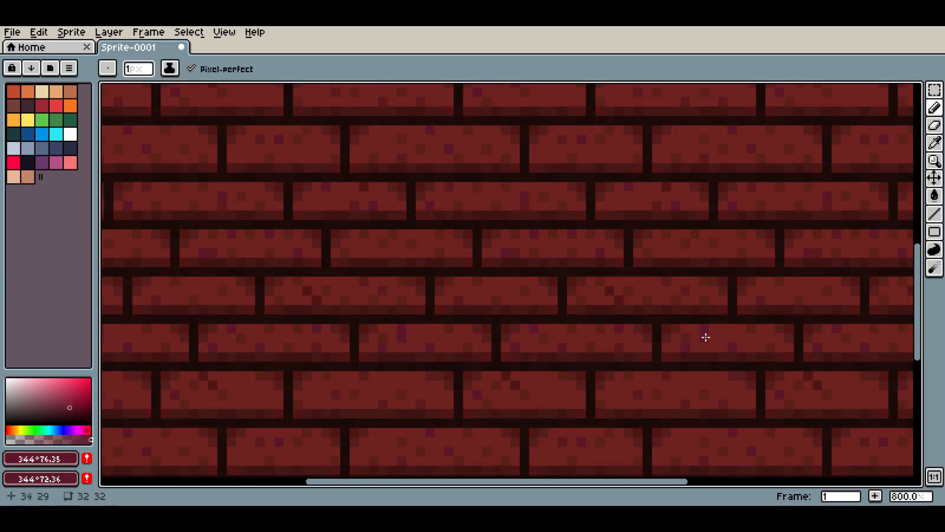
key("ctrl+z")
left_click(672, 344)
left_click(728, 329)
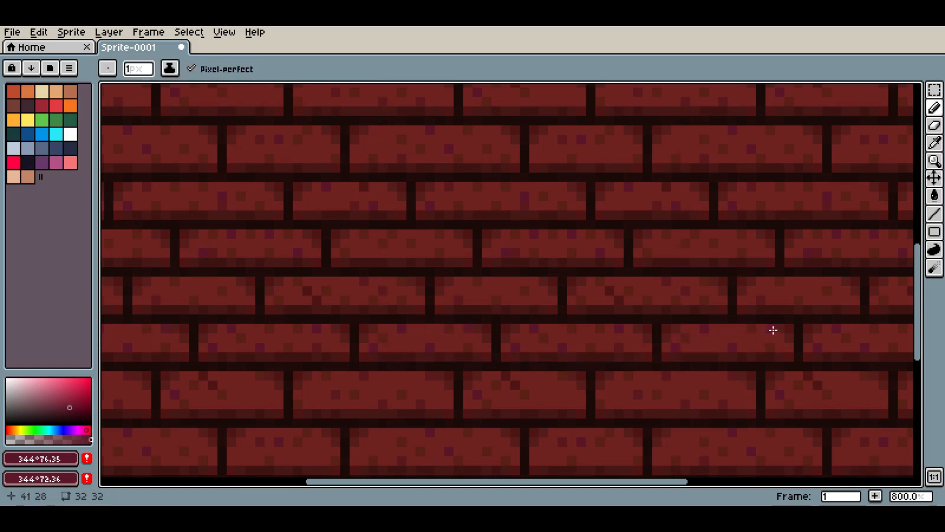
left_click_drag(785, 299, 699, 325)
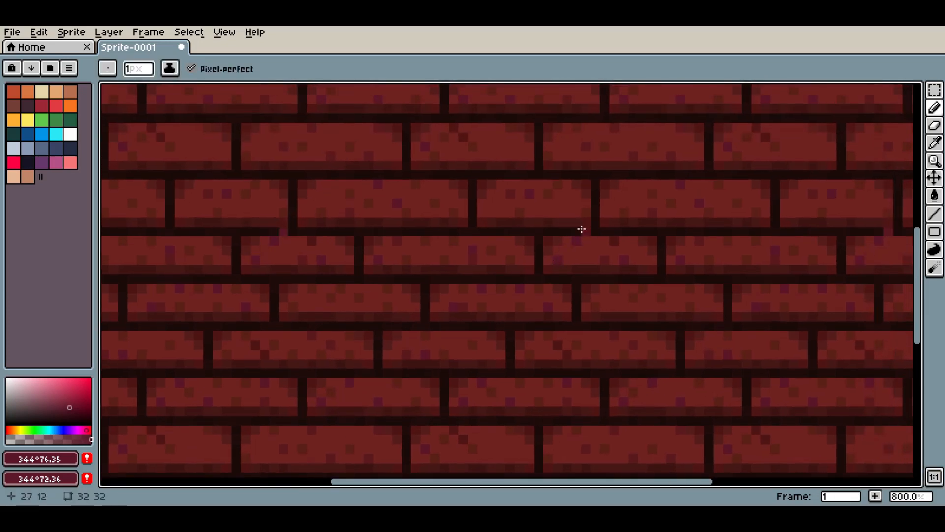
Step: Replace the purple speckle color (hue 344°, saturation 76%, value 35%) throughout the tile with a redder hue
scroll(699, 228, "down", 2)
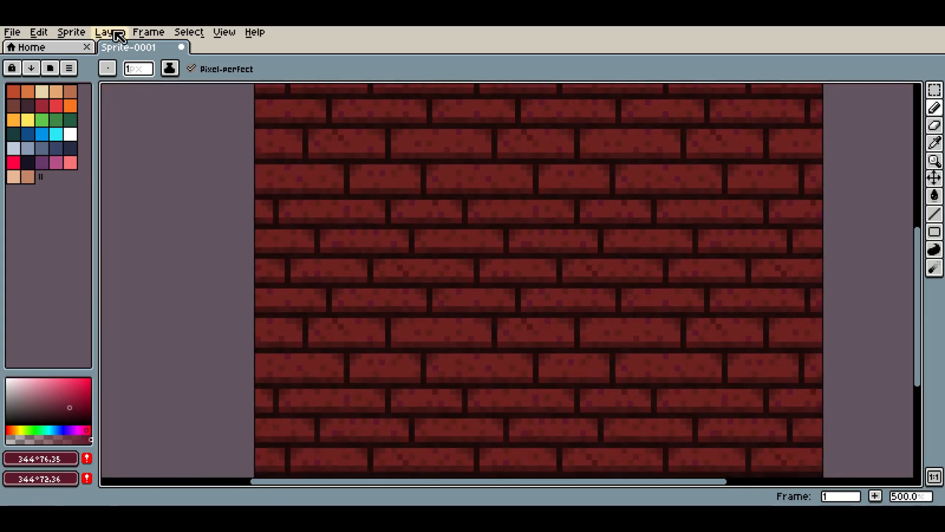
left_click(39, 32)
left_click(101, 264)
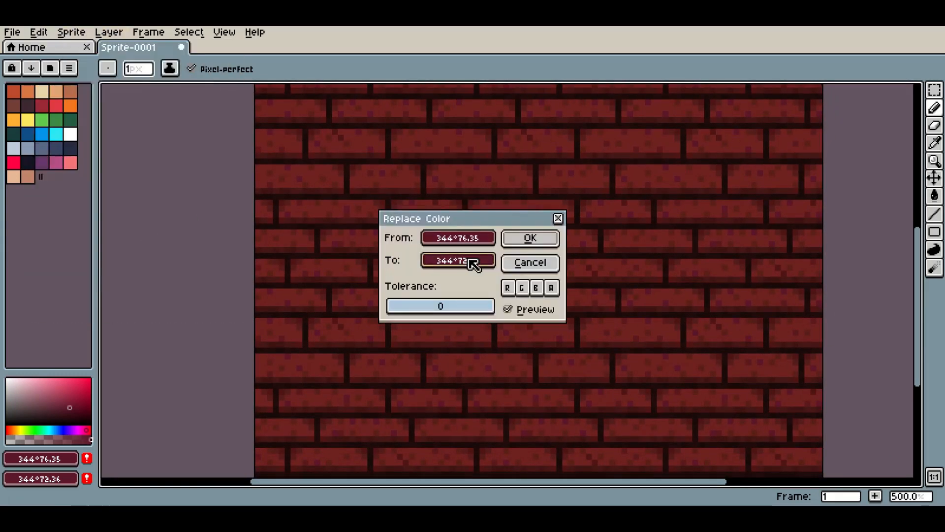
left_click(474, 263)
left_click_drag(704, 305, 721, 306)
left_click(541, 238)
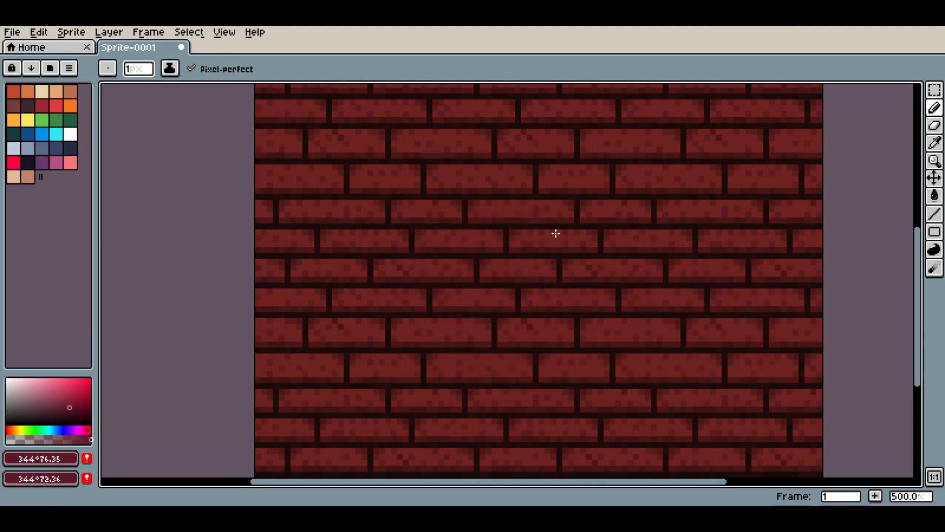
Step: Examine the repeating brick wall at several zoom levels for seams and speckle balance
scroll(587, 226, "down", 3)
scroll(659, 223, "up", 3)
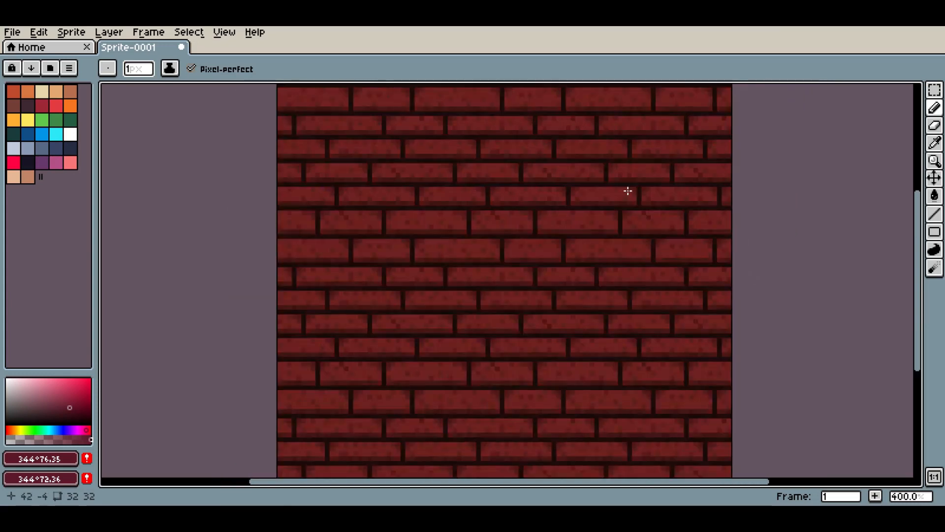
left_click(101, 34)
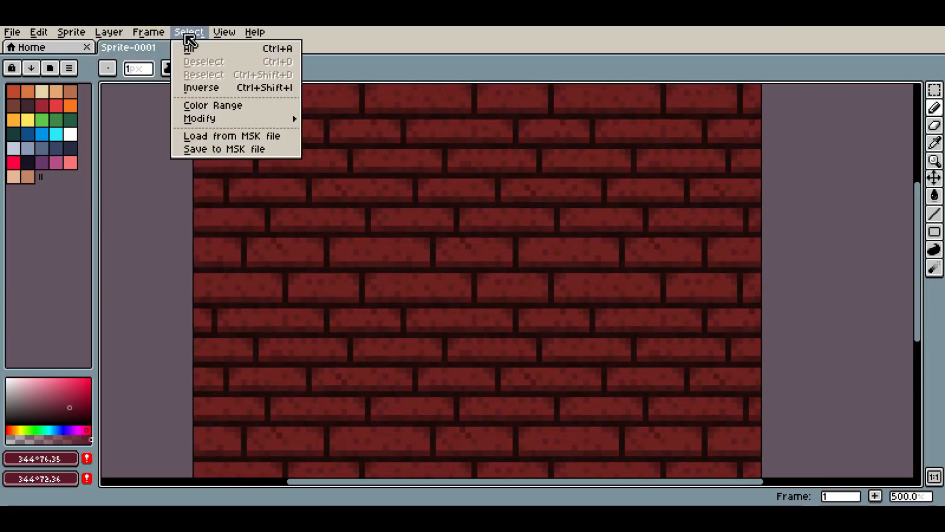
left_click(136, 143)
left_click_drag(144, 193, 137, 209)
scroll(162, 197, "up", 4)
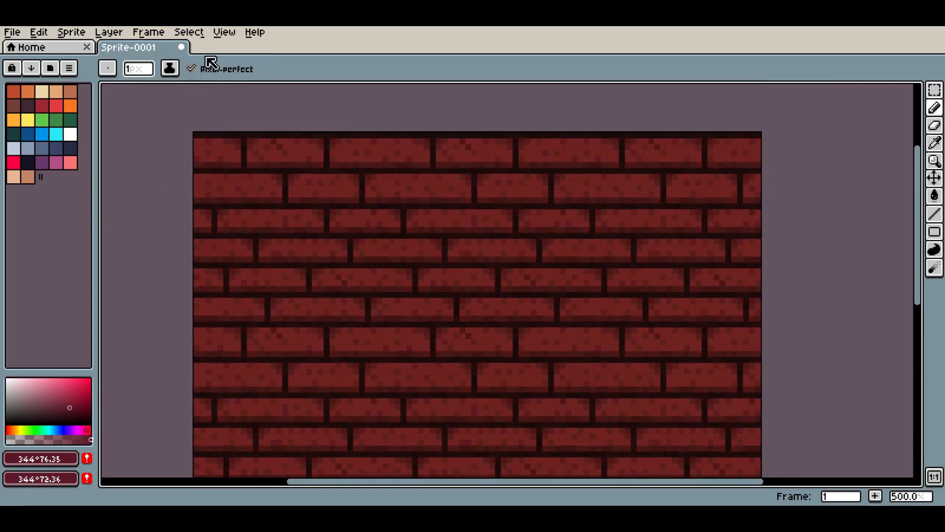
left_click(206, 33)
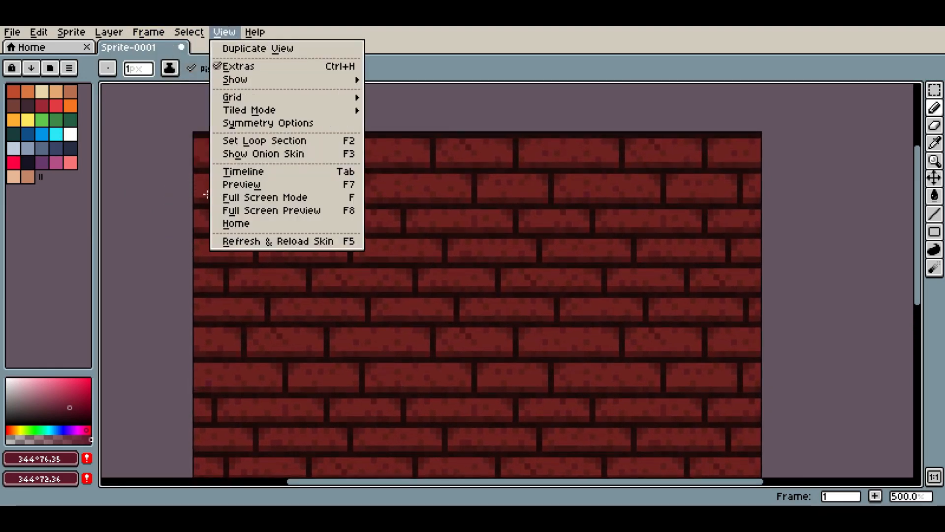
left_click(122, 164)
left_click_drag(122, 162, 126, 95)
scroll(804, 226, "down", 2)
left_click_drag(804, 226, 681, 203)
scroll(696, 210, "down", 1)
left_click_drag(715, 421, 676, 419)
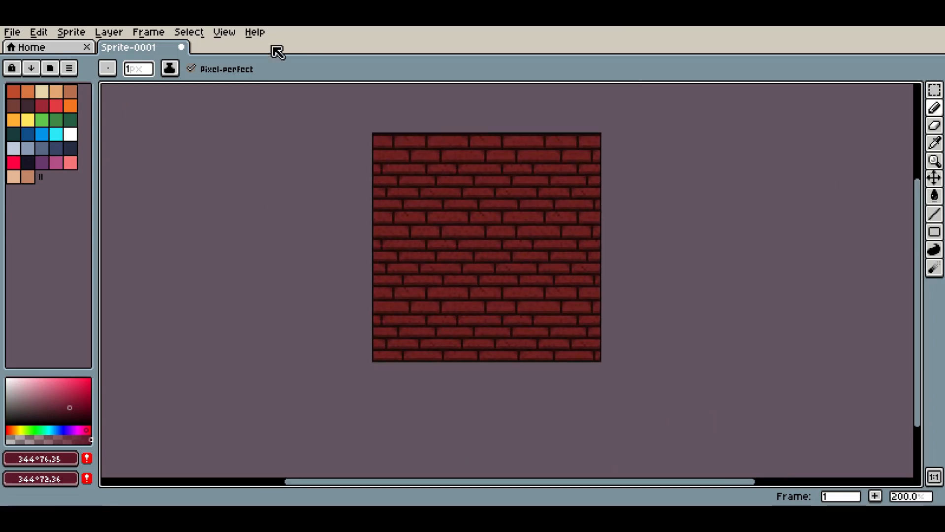
Step: Turn off tiled mode so that only the single 32 × 32 brick tile is displayed for editing
left_click(189, 32)
mouse_move(225, 32)
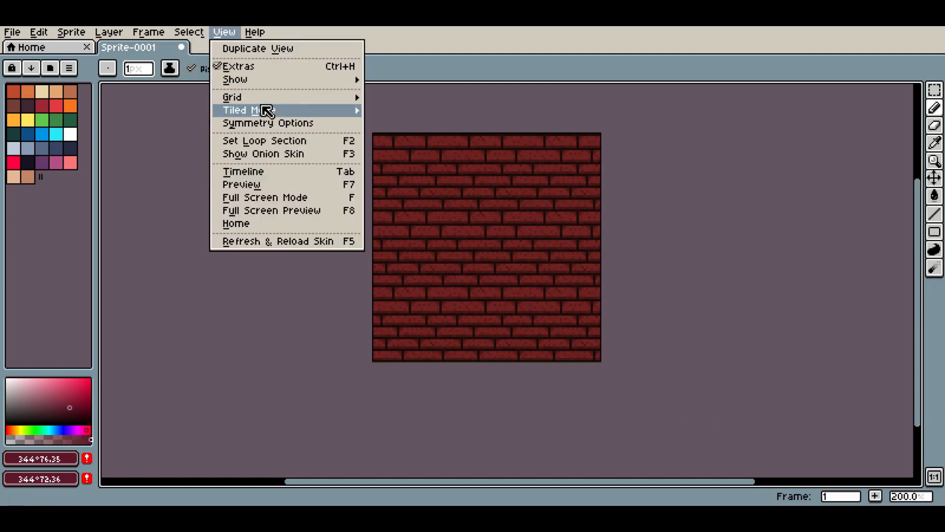
mouse_move(265, 109)
left_click(422, 110)
scroll(620, 246, "up", 3)
left_click_drag(578, 272, 766, 236)
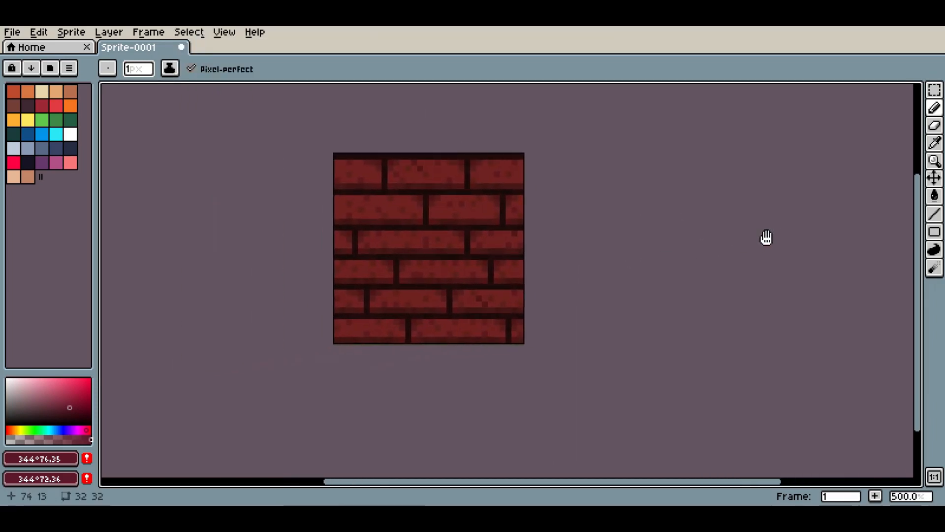
left_click_drag(574, 240, 586, 242)
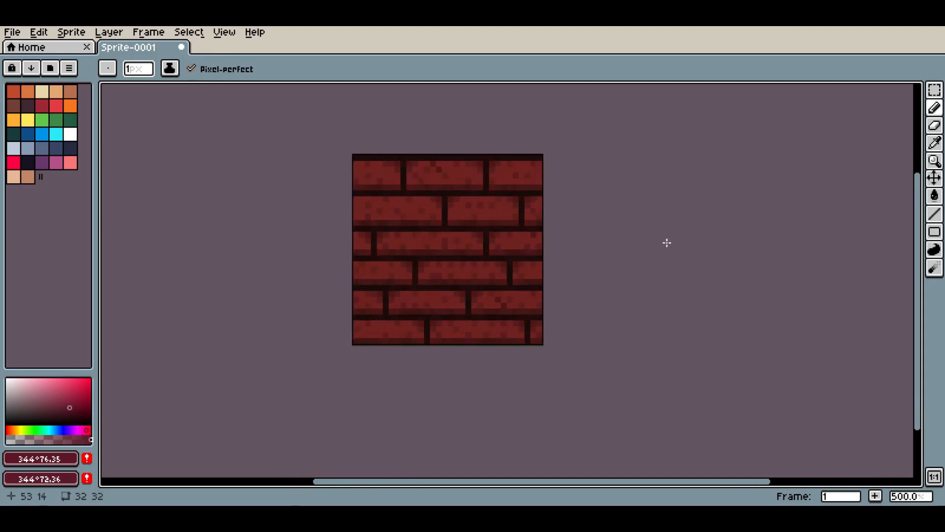
scroll(632, 234, "up", 1)
Step: Sample the brick red and mix a lighter, slightly orange Pencil color with hue 5°, saturation 73% and value 53%
key("i")
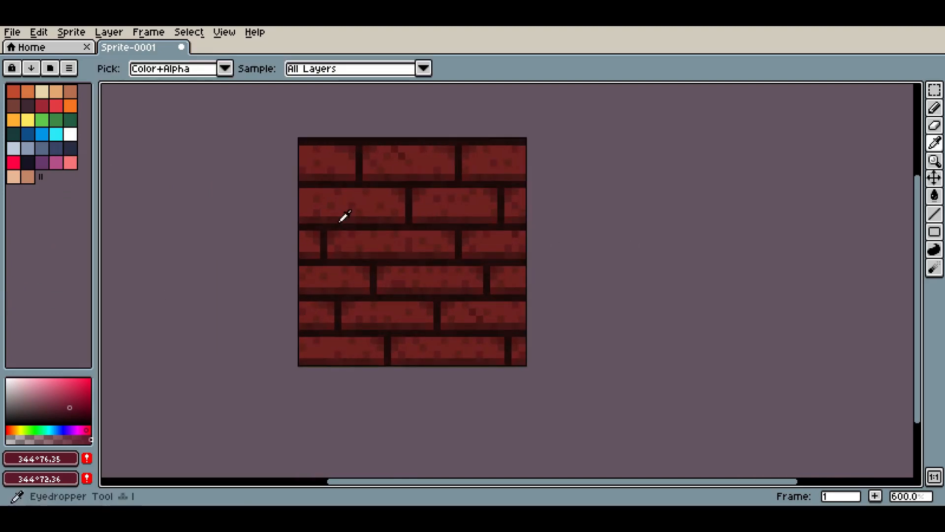
left_click(371, 198)
left_click(66, 394)
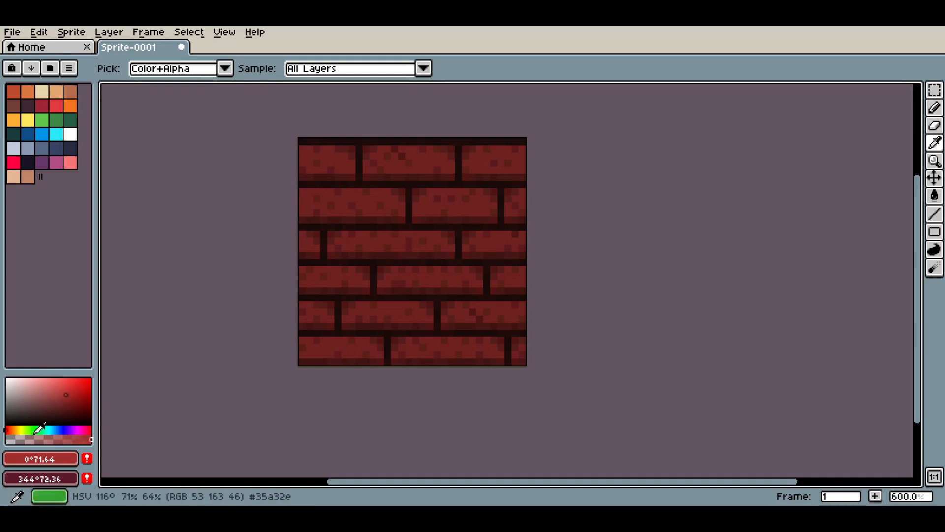
left_click(8, 429)
key("b")
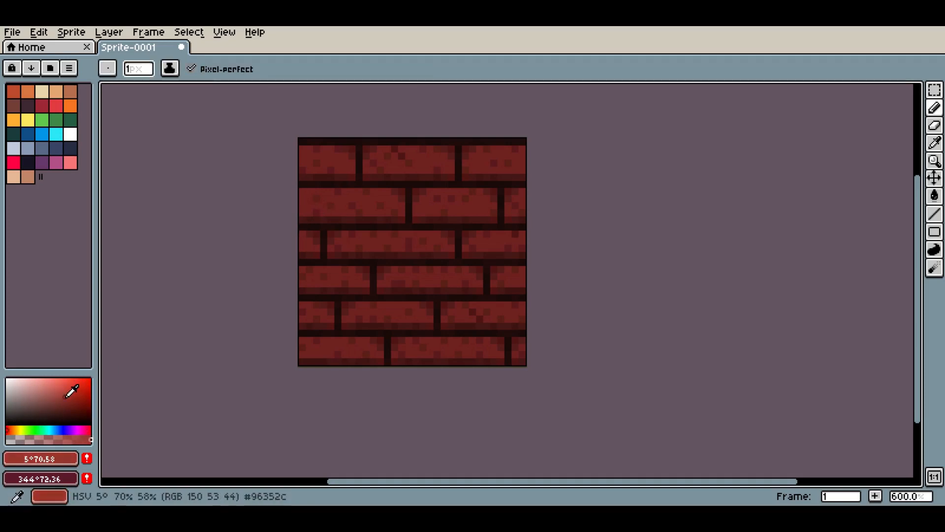
left_click(67, 399)
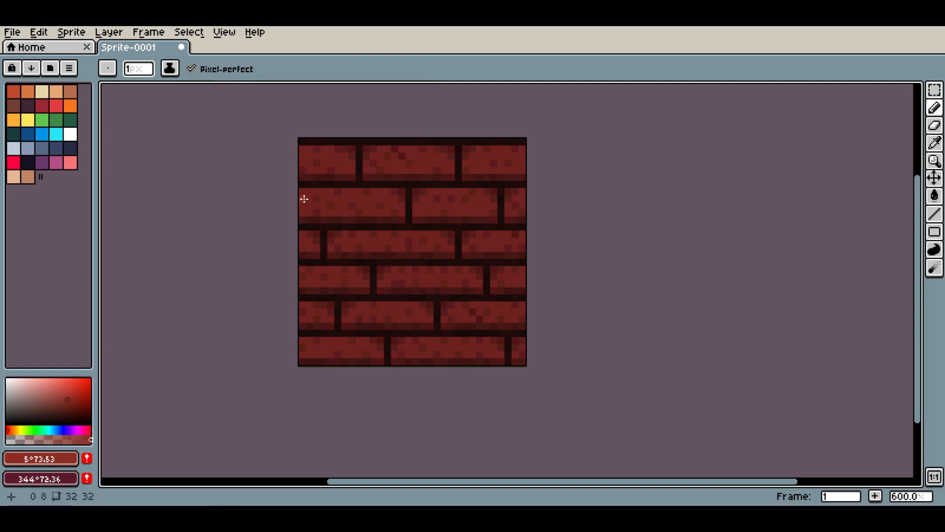
Step: Paint irregular lighter streaks and spots of the orange-red across the middle of the bricks in all six rows
mouse_move(305, 202)
left_mouse_down()
mouse_move(448, 212)
mouse_move(420, 206)
mouse_move(446, 206)
left_mouse_up()
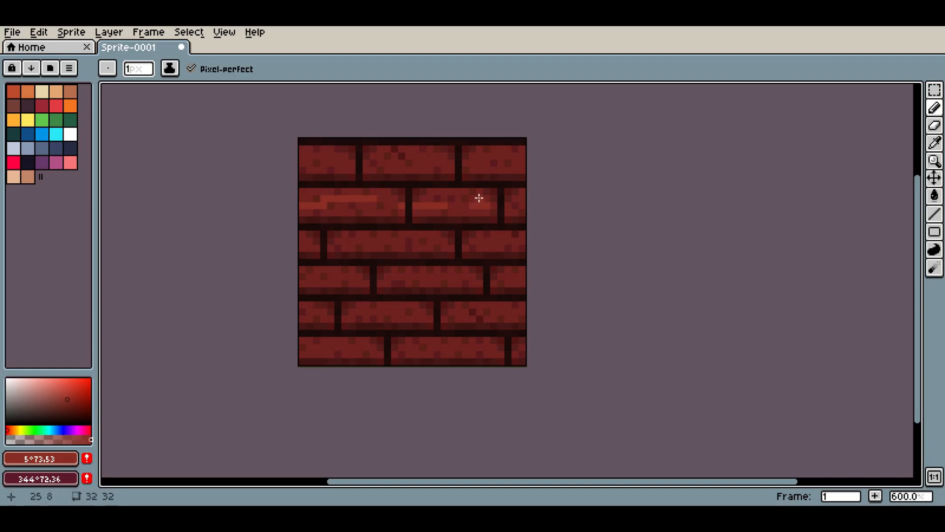
left_click_drag(472, 156, 502, 156)
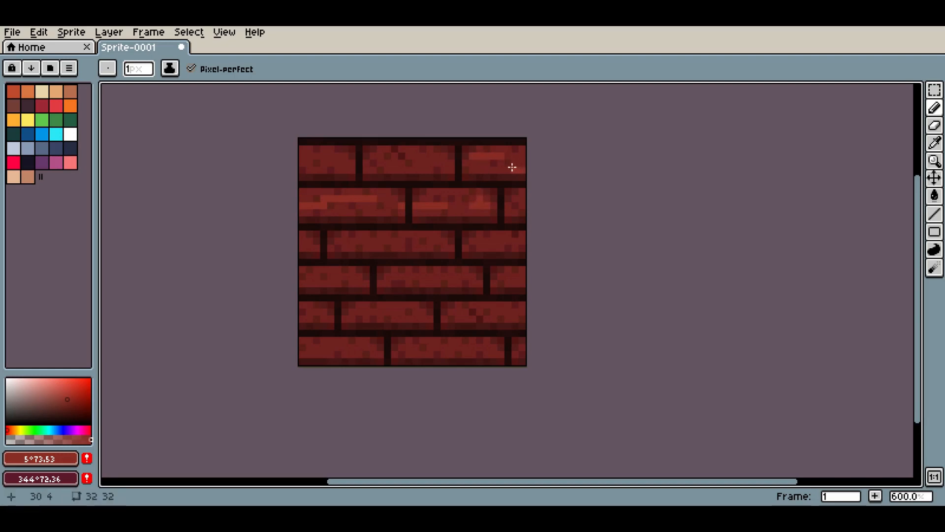
left_click_drag(442, 156, 419, 158)
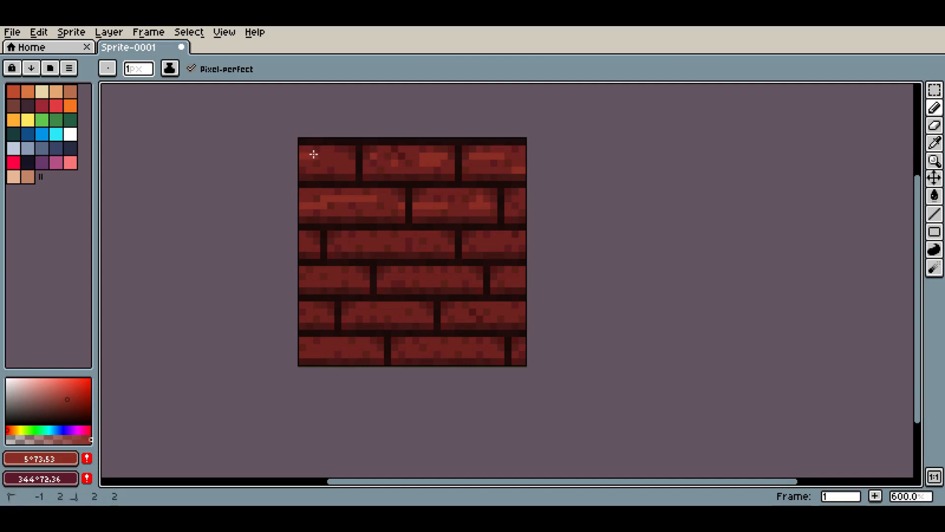
mouse_move(313, 154)
left_mouse_down()
mouse_move(354, 163)
mouse_move(329, 163)
left_mouse_up()
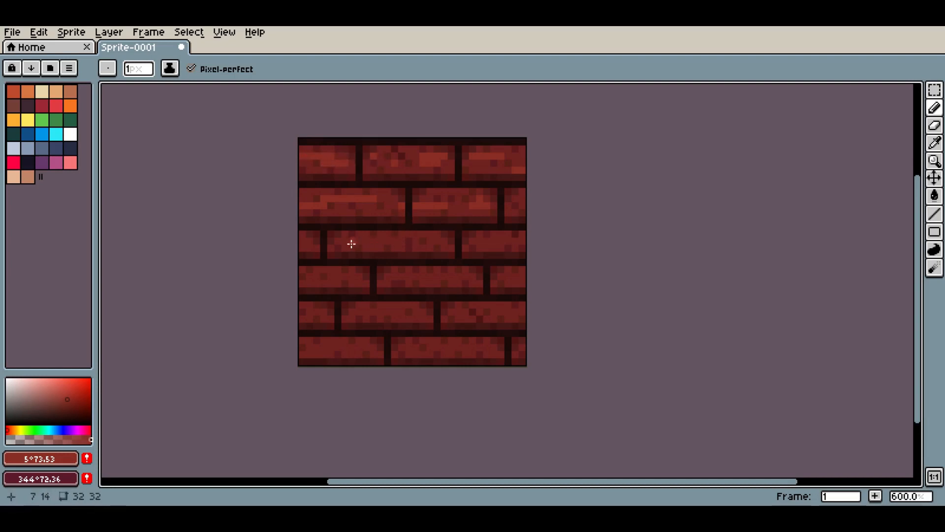
left_click_drag(336, 241, 399, 241)
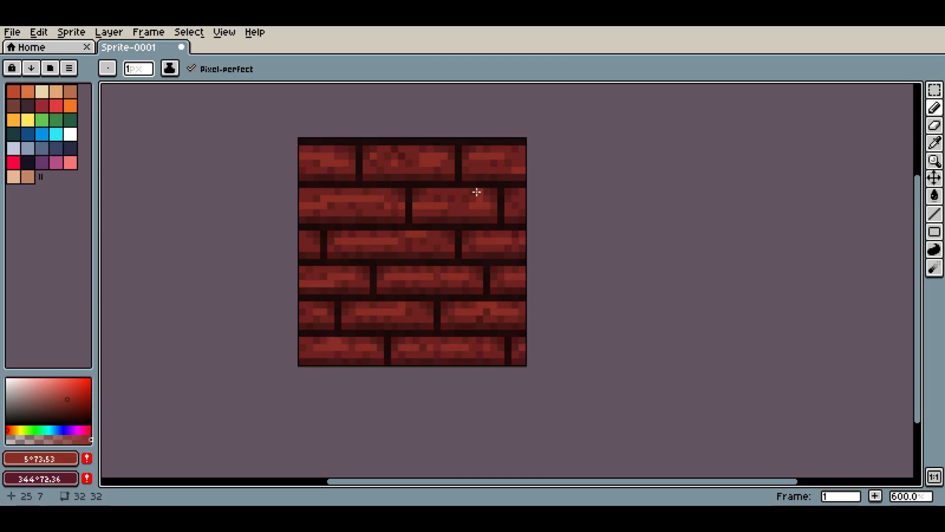
scroll(477, 192, "down", 1)
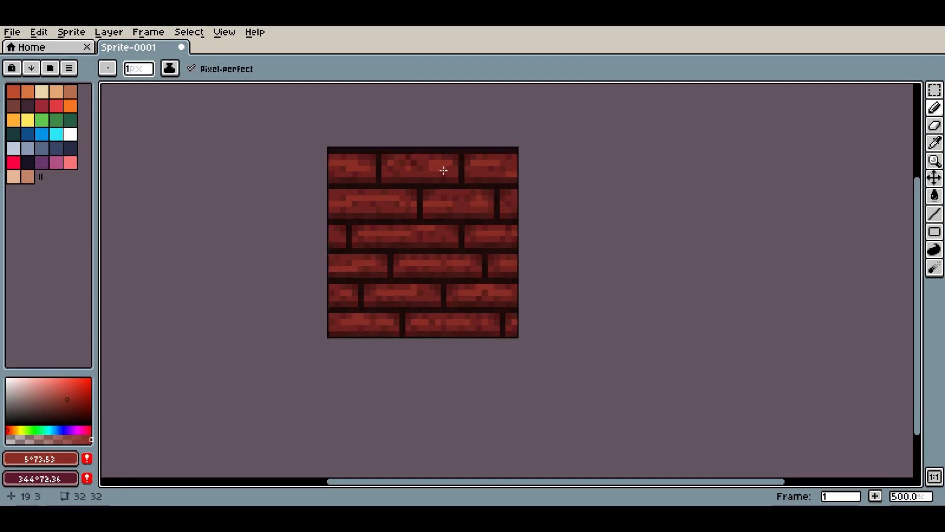
Step: Replace the highlight color (hue 5°, saturation 73%, value 53%) throughout the tile with hue 3°, saturation 70% and value 47%
left_click(39, 32)
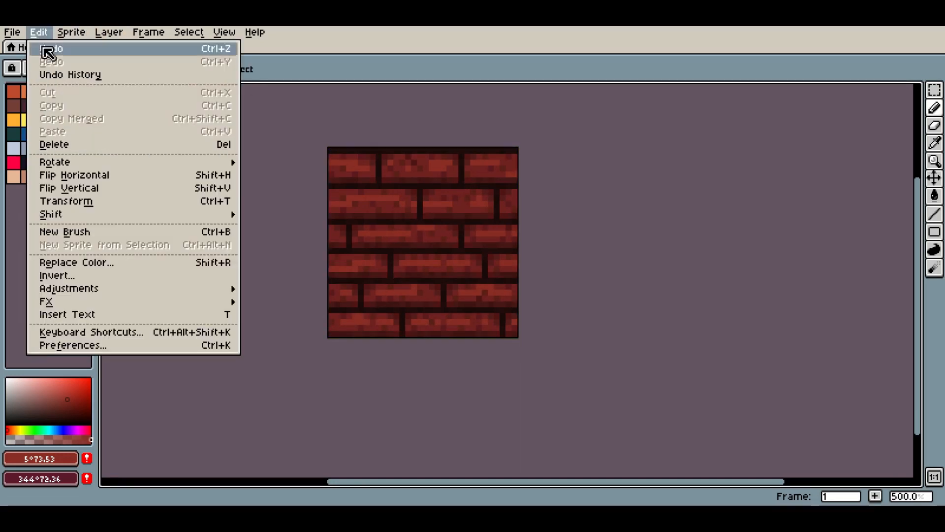
left_click(74, 266)
left_click(458, 260)
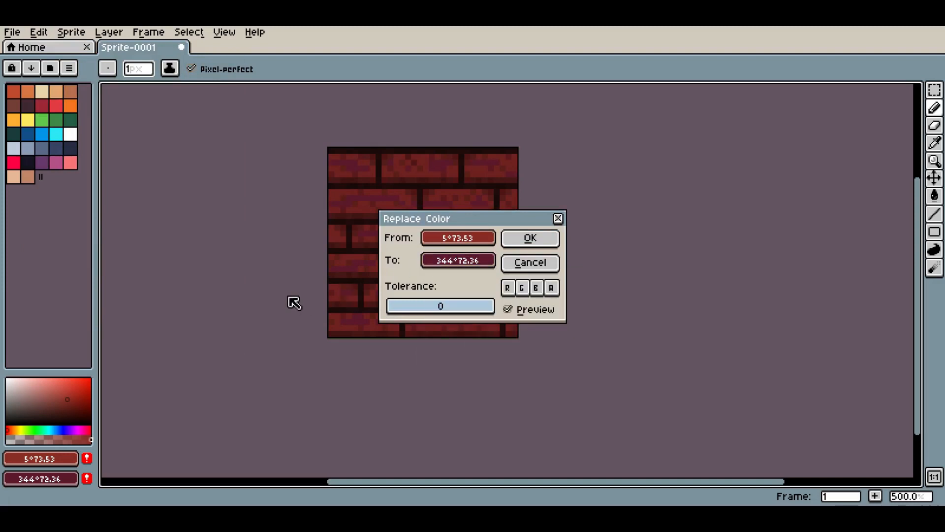
left_click(487, 262)
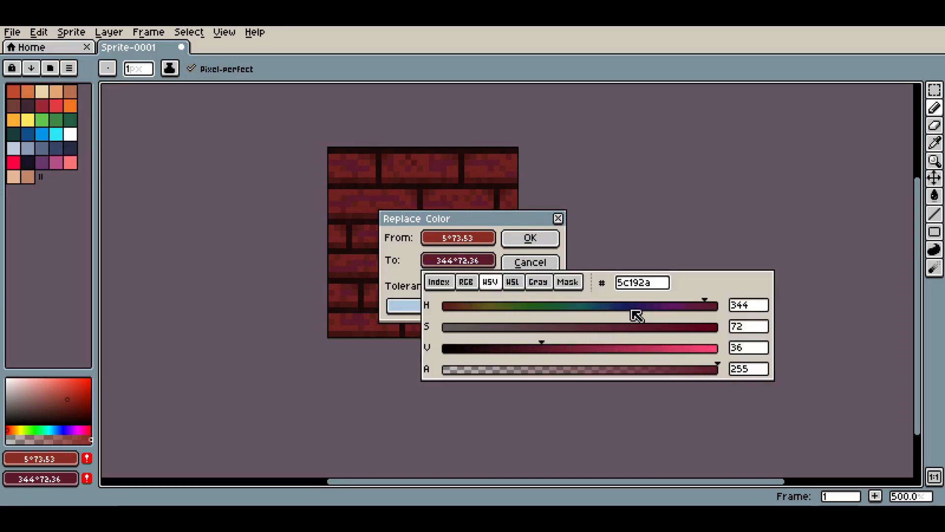
left_click_drag(637, 315, 456, 310)
left_click_drag(542, 348, 585, 348)
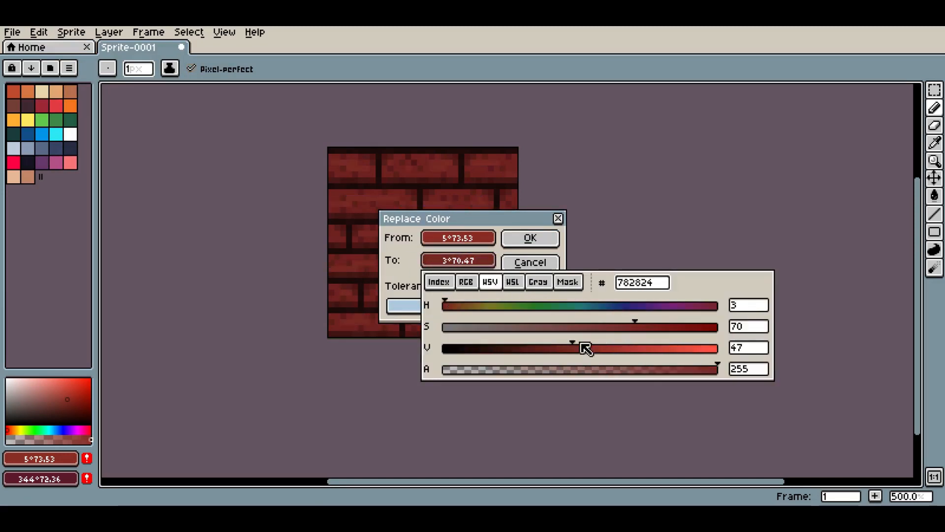
left_click(531, 238)
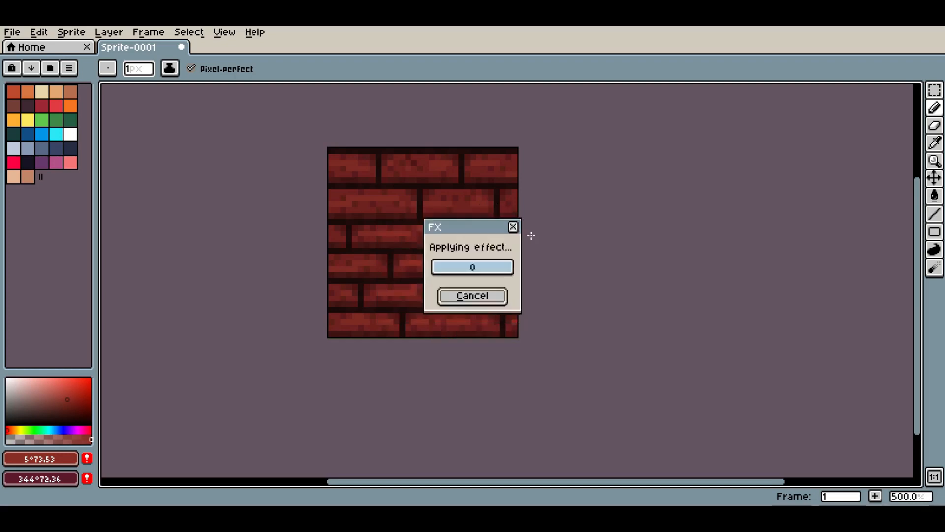
Step: Tile the view in both axes and examine the repeating brick wall for seams and highlight balance
scroll(588, 220, "down", 1)
left_click(225, 32)
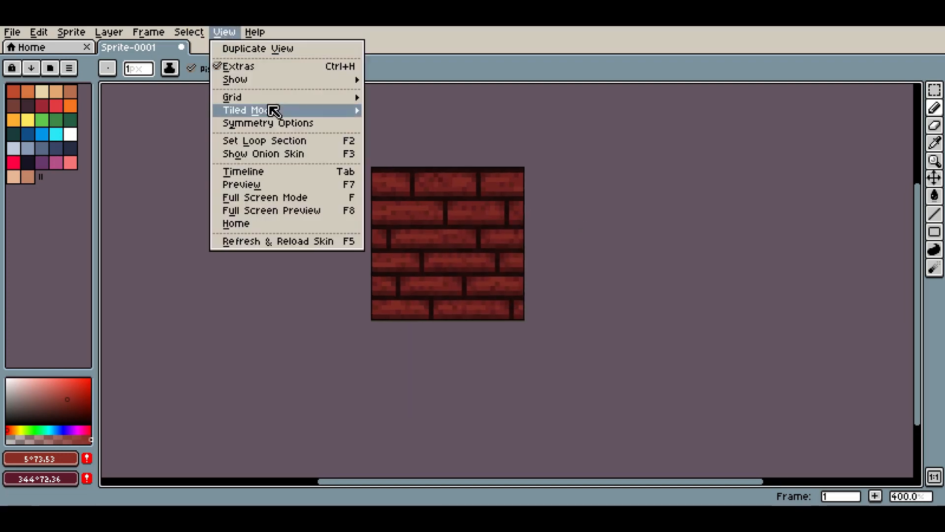
mouse_move(270, 110)
left_click(413, 122)
scroll(765, 236, "down", 2)
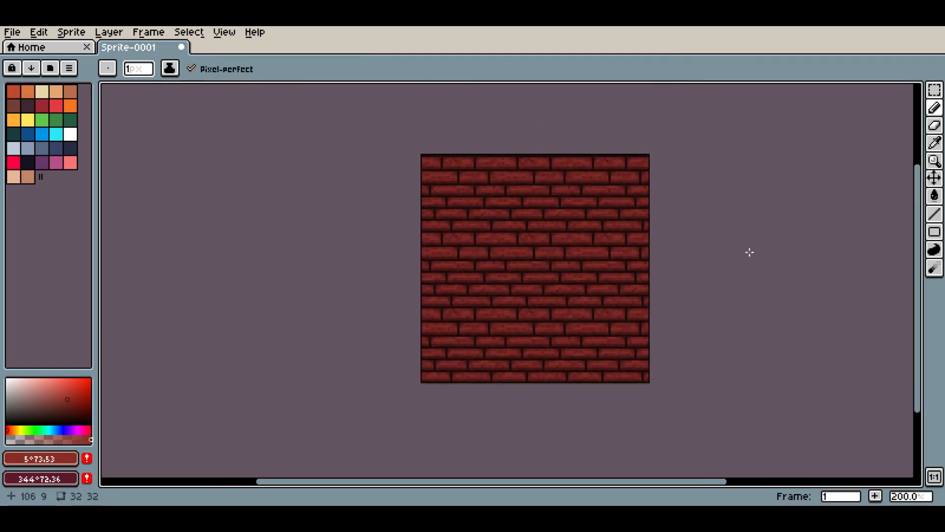
left_click_drag(855, 163, 822, 163)
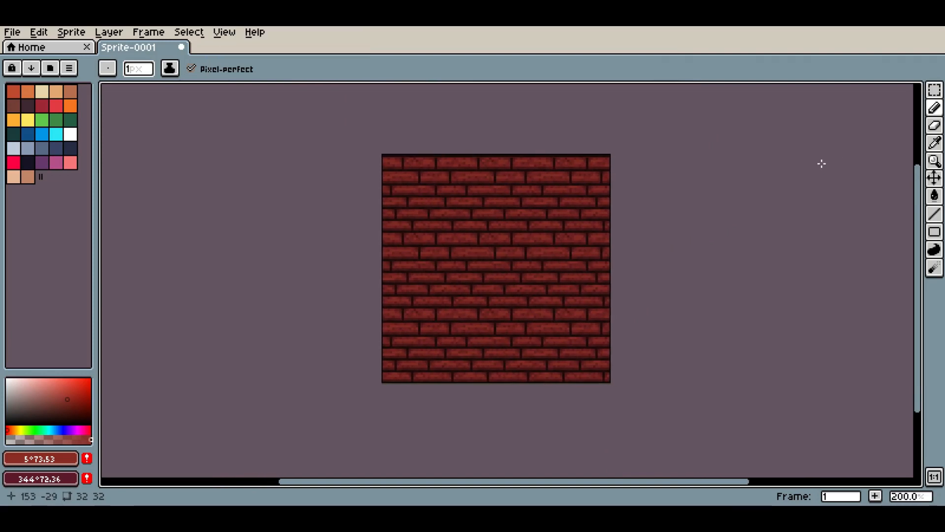
scroll(826, 164, "up", 1)
left_click_drag(700, 222, 776, 169)
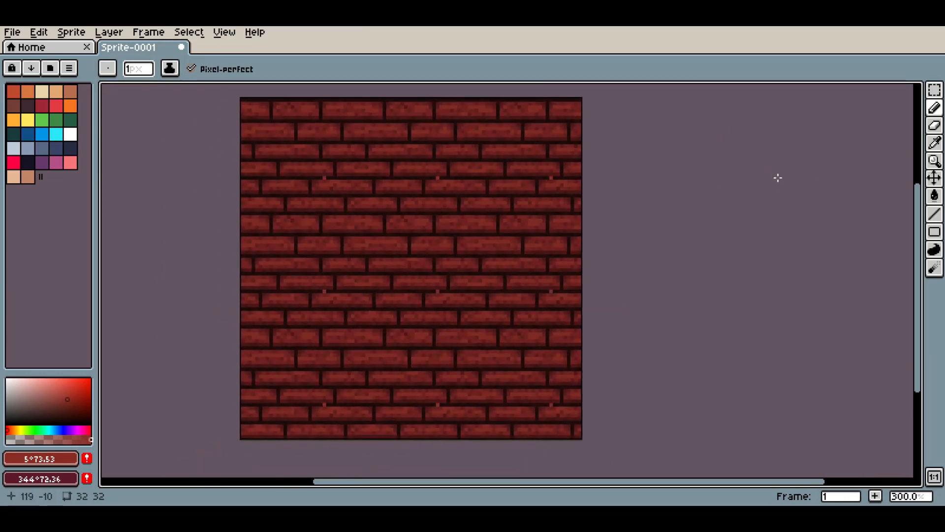